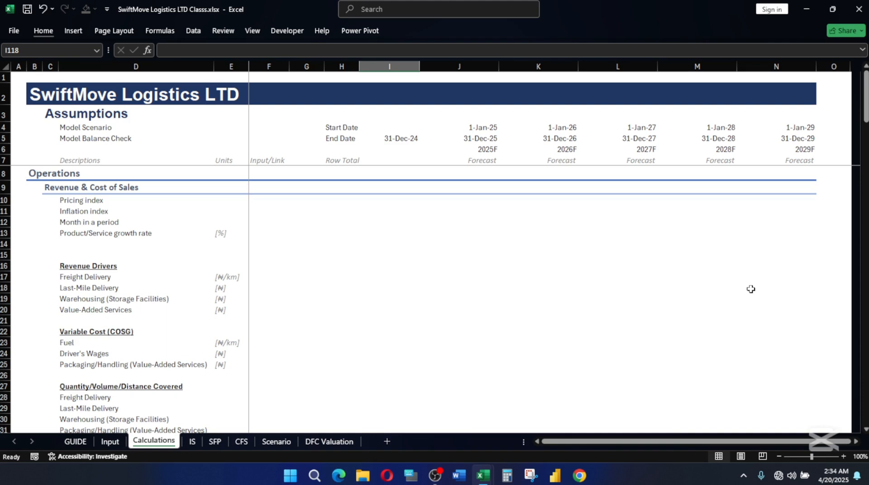
Step: Review the use-of-funds and revenue and cost assumptions on the Input sheet, and return to the Calculations sheet
left_click(110, 443)
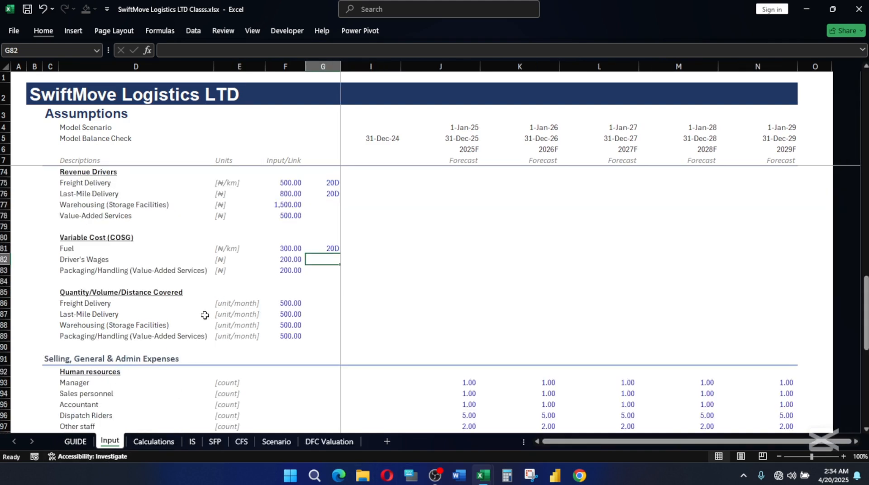
scroll(233, 313, "up", 1)
scroll(234, 314, "up", 5)
scroll(235, 319, "down", 1)
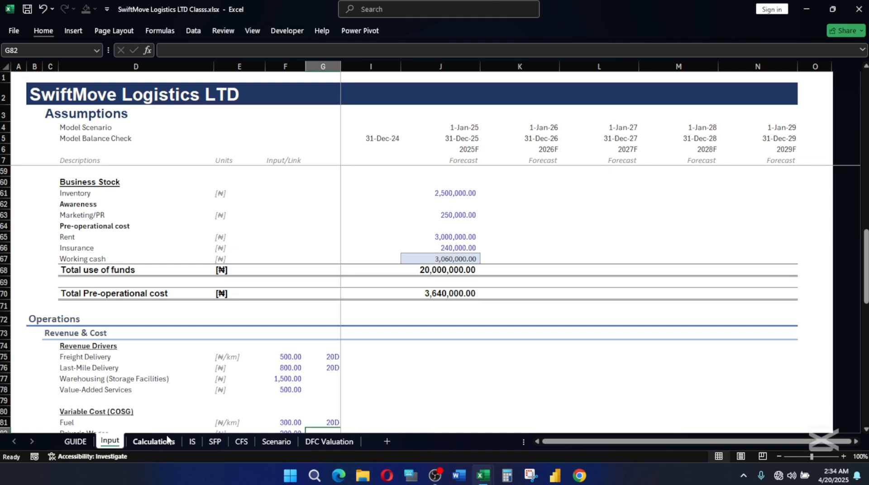
left_click(164, 441)
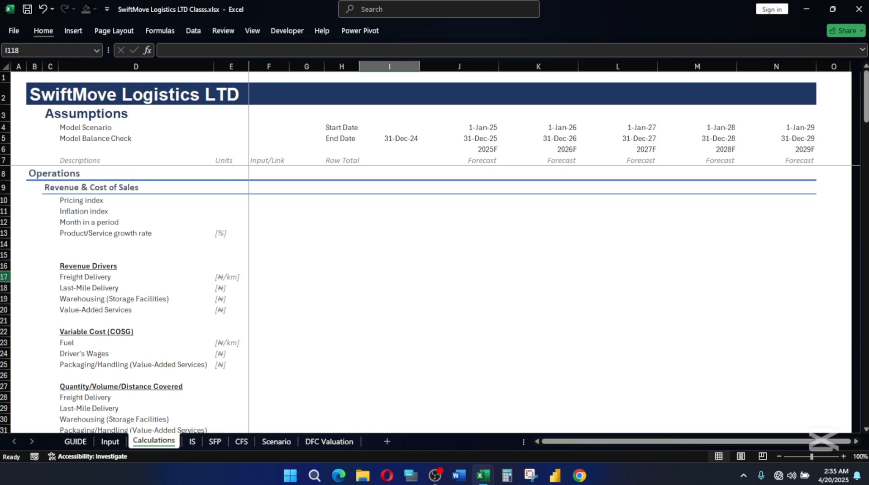
Step: Change the Calculations sheet's heading in cell C3 to "Calculations"
left_click(58, 110)
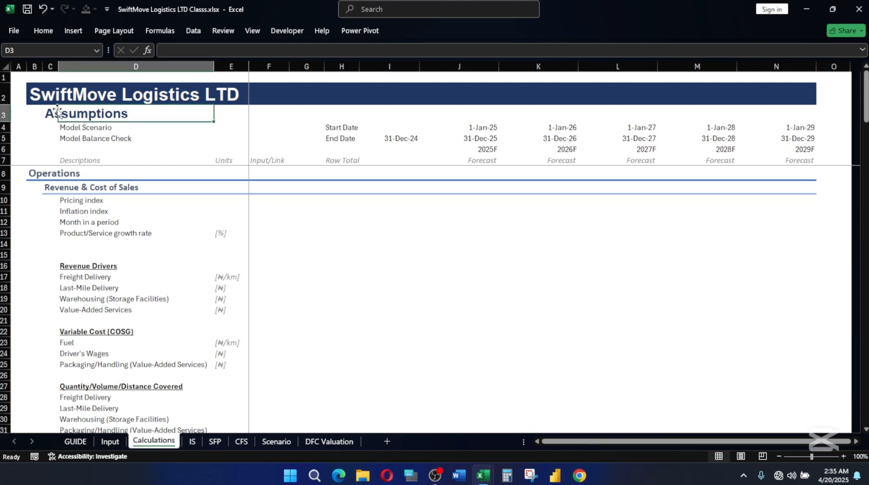
left_click(48, 113)
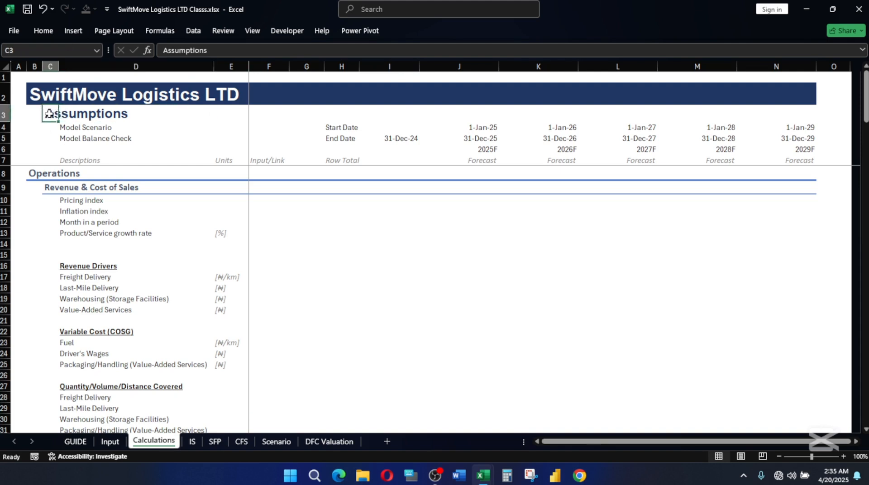
type("Cola")
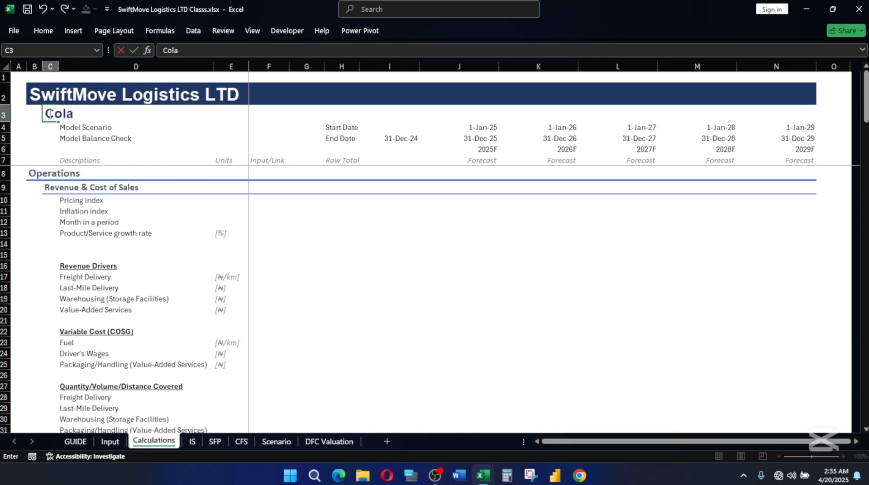
key("BackSpace")
type("cul")
key("BackSpace")
key("BackSpace")
key("BackSpace")
key("BackSpace")
key("BackSpace")
type("alculation")
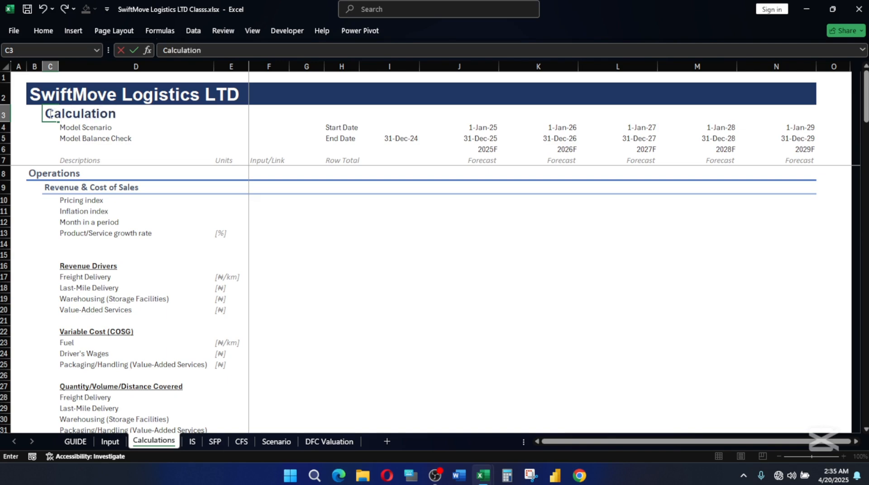
type("s")
key("Return")
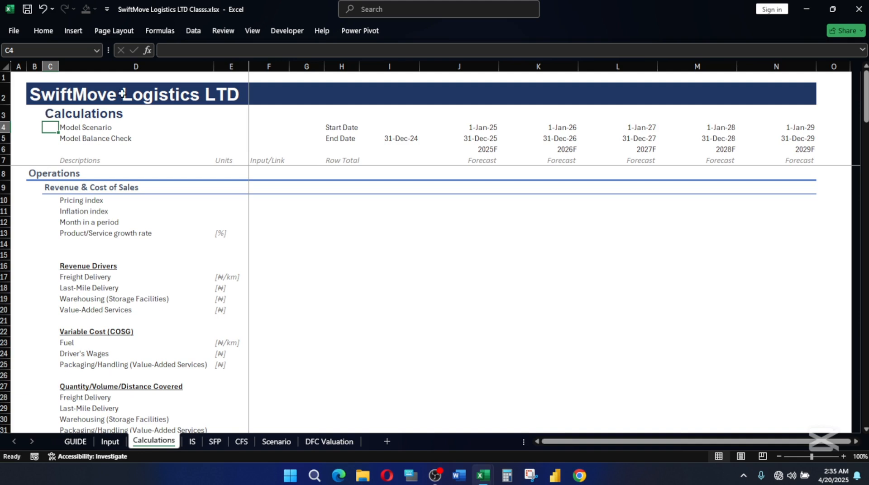
Step: Examine the index, month and growth rate rows on the Calculations sheet and locate the product/service growth rate assumption on the Input sheet
left_click(61, 200)
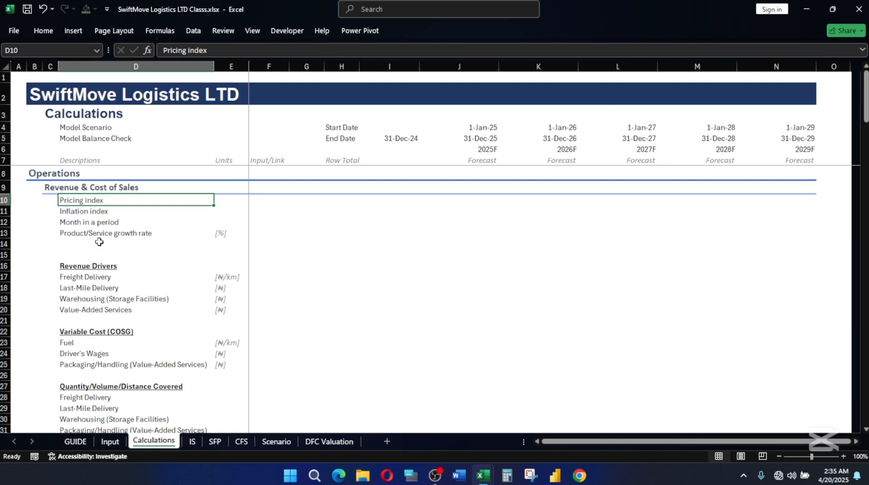
left_click(88, 213)
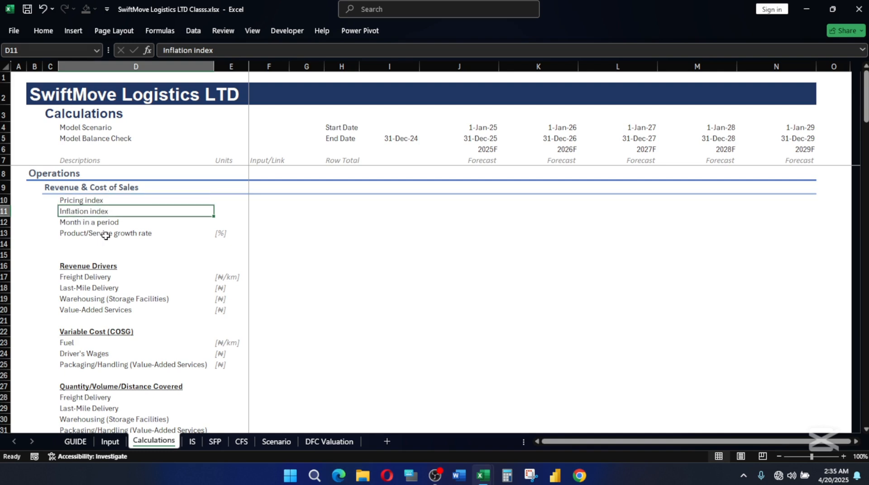
left_click(94, 224)
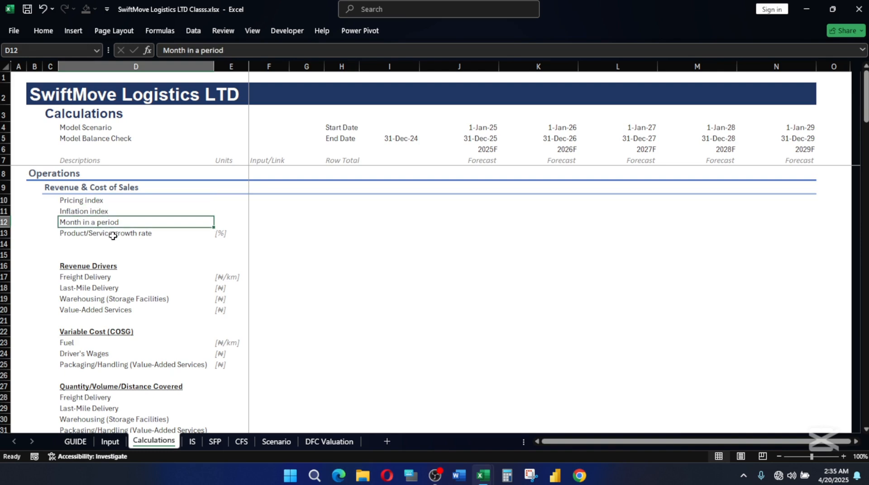
left_click(84, 233)
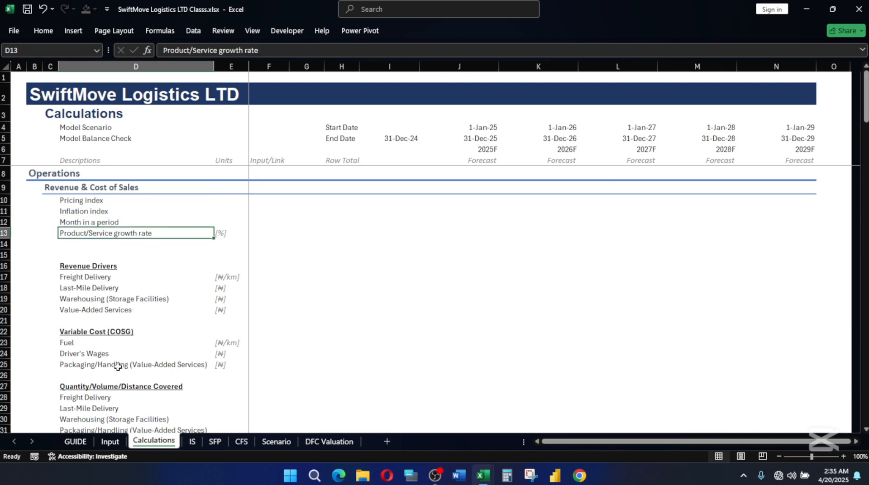
left_click(113, 441)
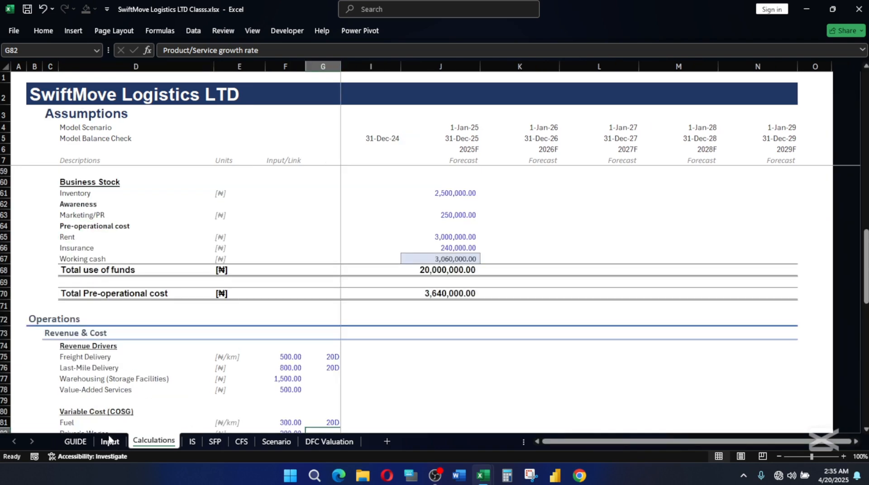
scroll(129, 303, "up", 2)
scroll(123, 308, "up", 4)
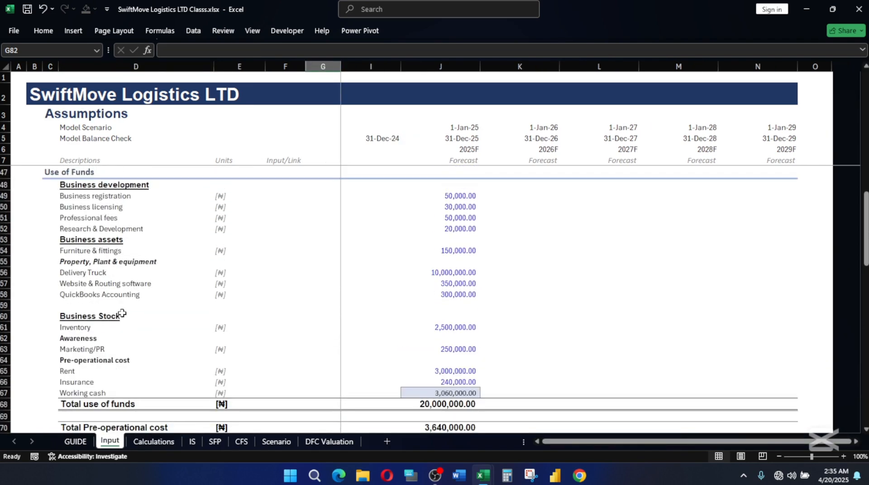
scroll(126, 317, "down", 8)
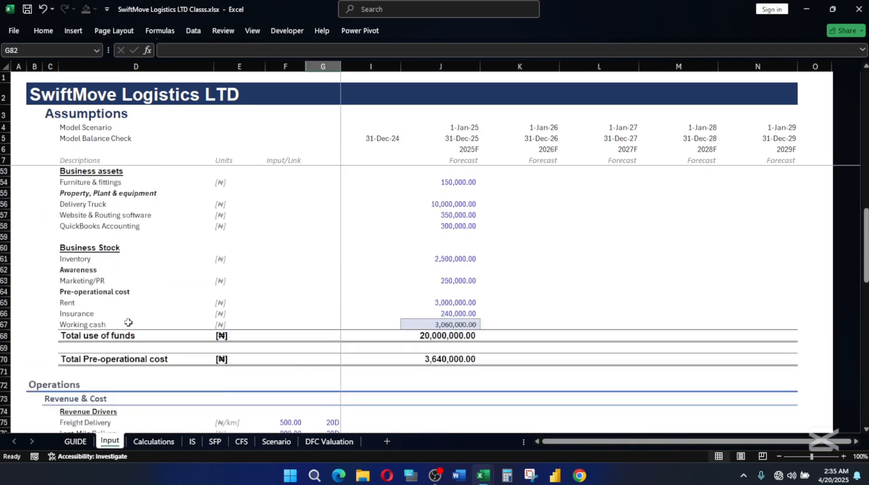
scroll(131, 325, "down", 4)
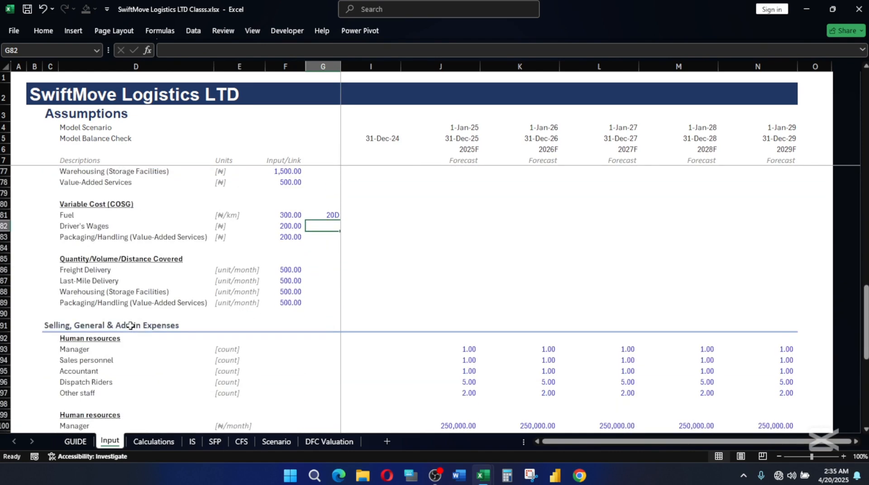
scroll(130, 325, "up", 1)
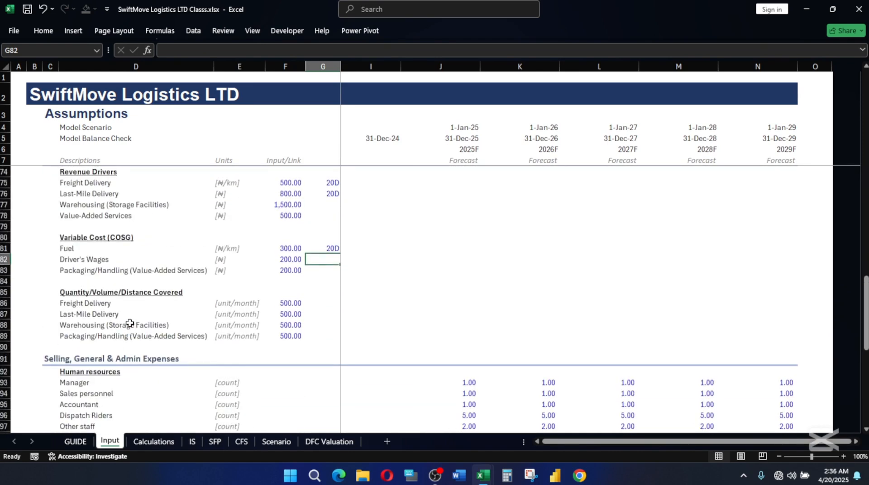
scroll(130, 324, "down", 3)
scroll(132, 321, "up", 10)
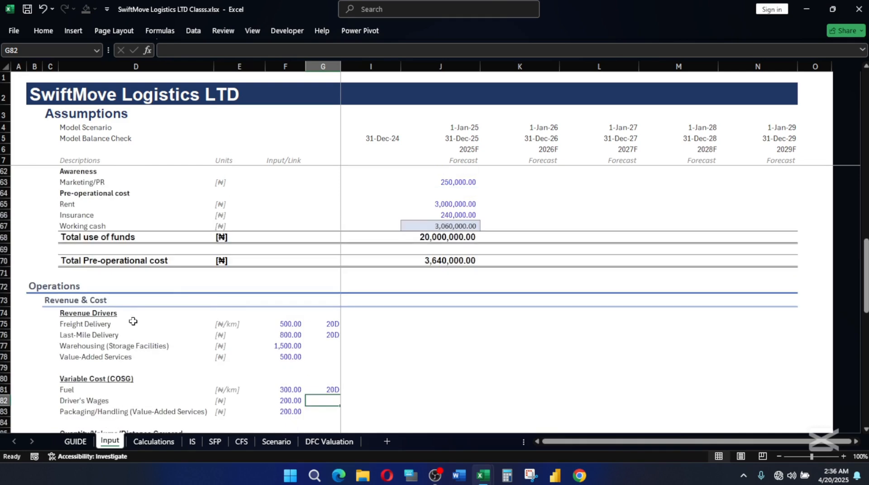
scroll(132, 322, "down", 7)
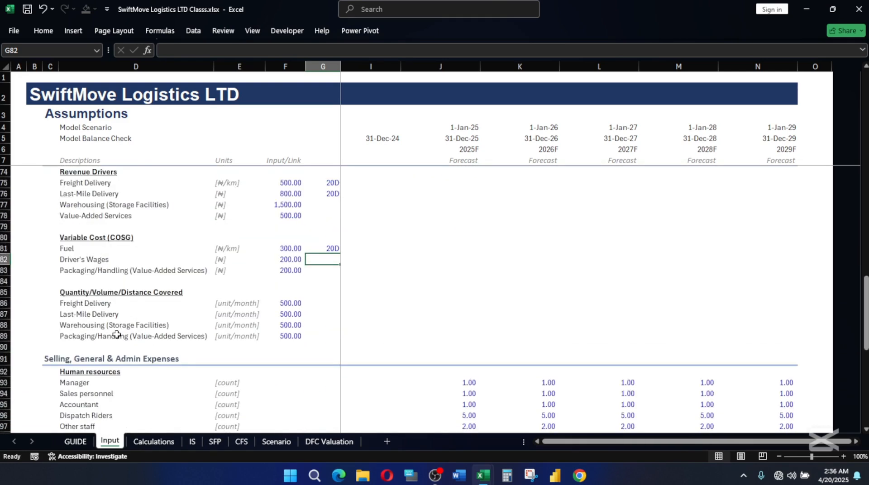
scroll(122, 326, "up", 5)
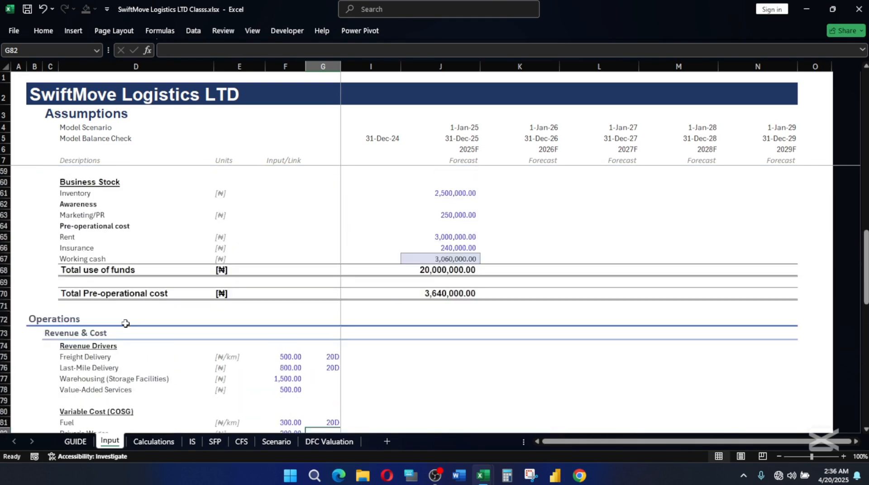
scroll(125, 324, "up", 17)
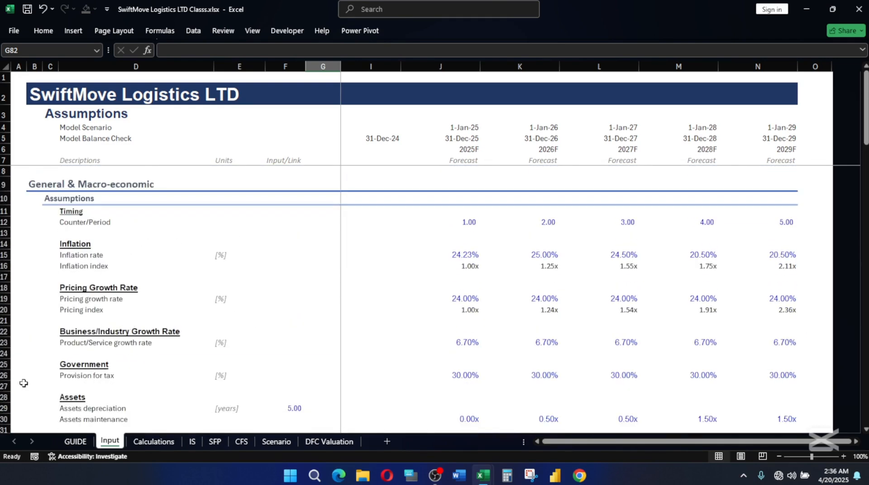
left_click(70, 331)
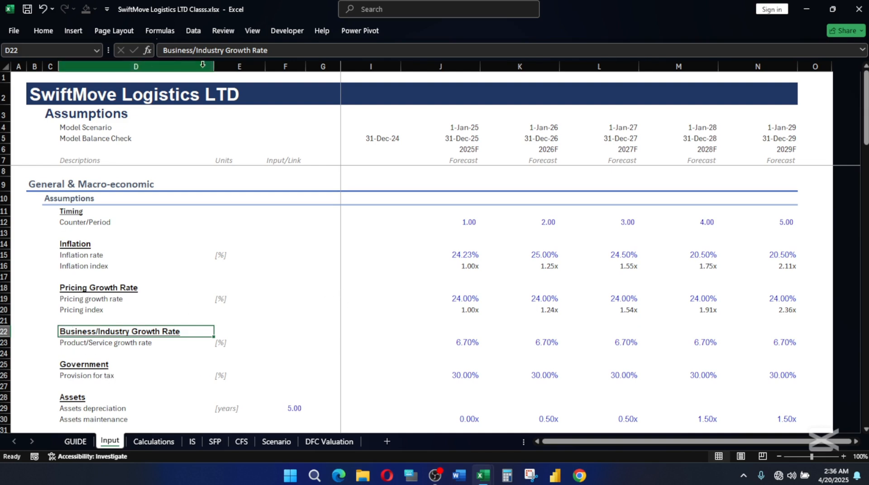
left_click_drag(94, 354, 95, 348)
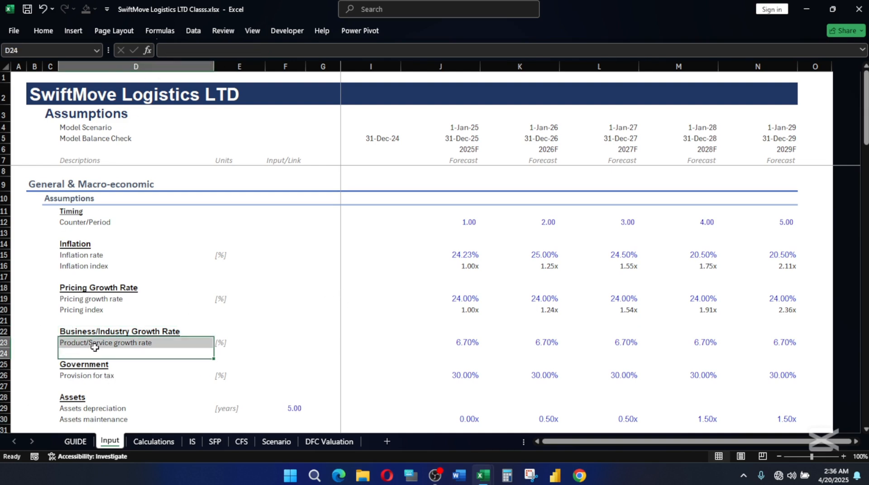
left_click(95, 347)
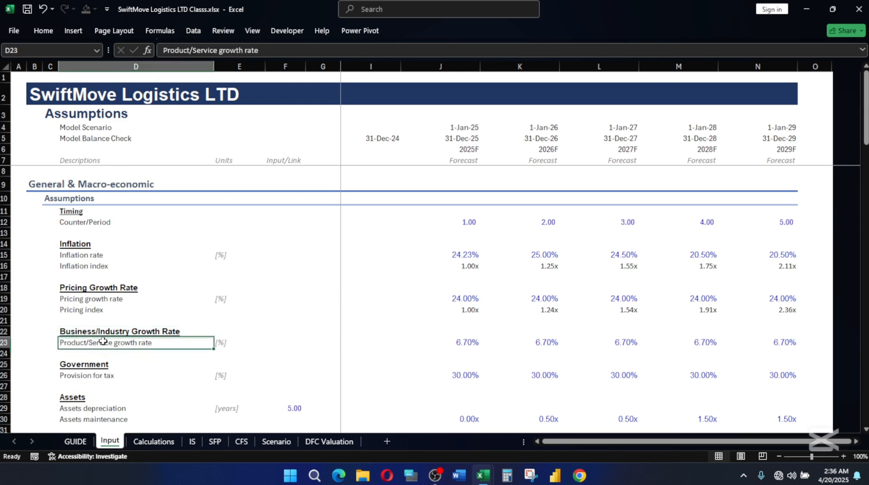
Step: Link the 2025 pricing index in cell J10 of the Calculations sheet to the Input sheet with =Input!J20
left_click(150, 443)
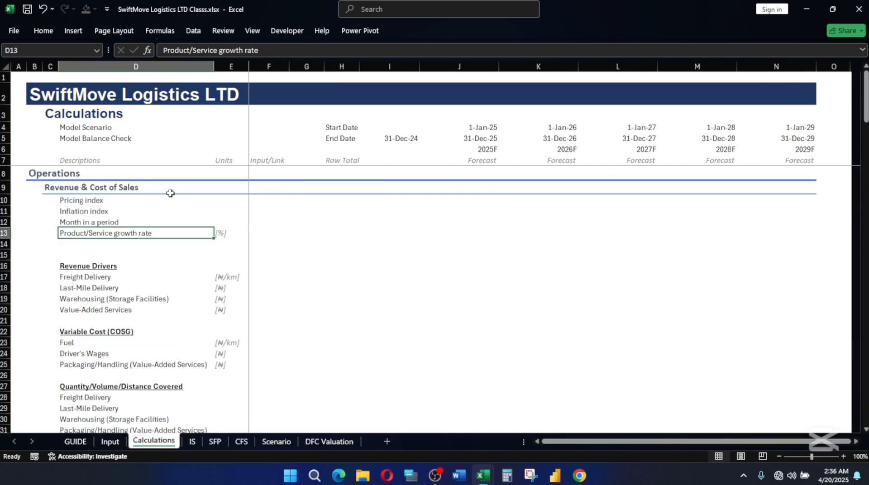
left_click(75, 202)
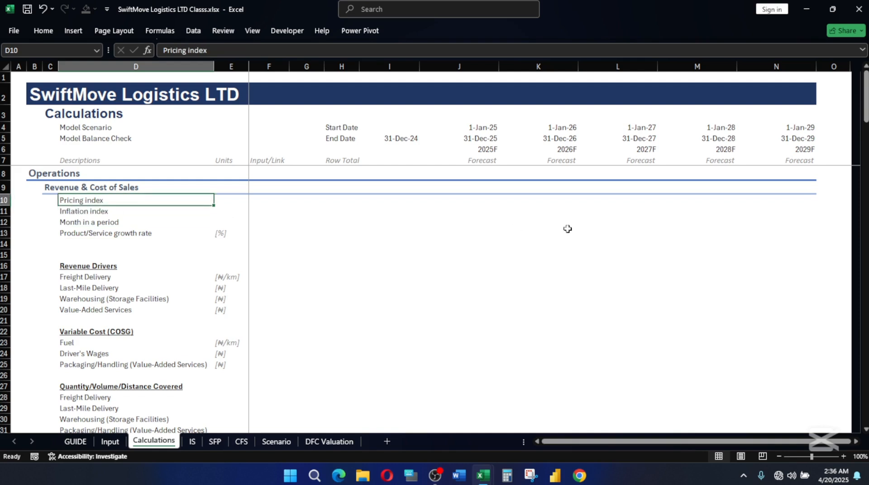
left_click(491, 199)
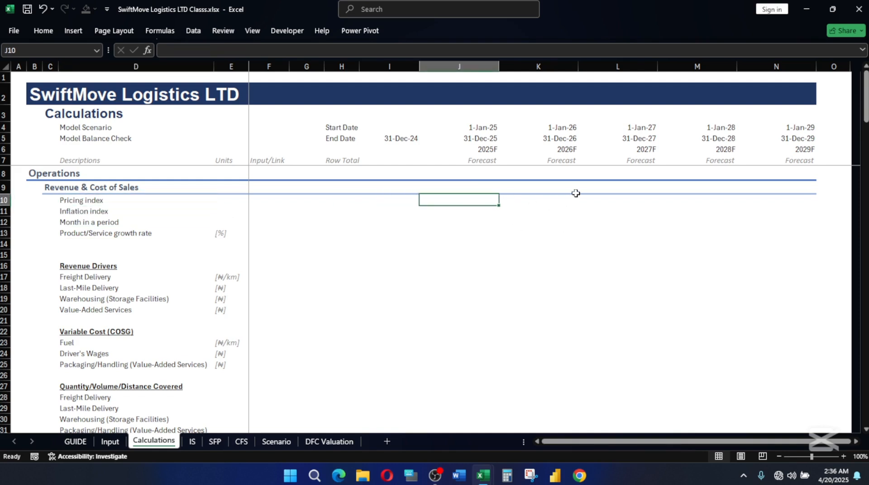
type("=")
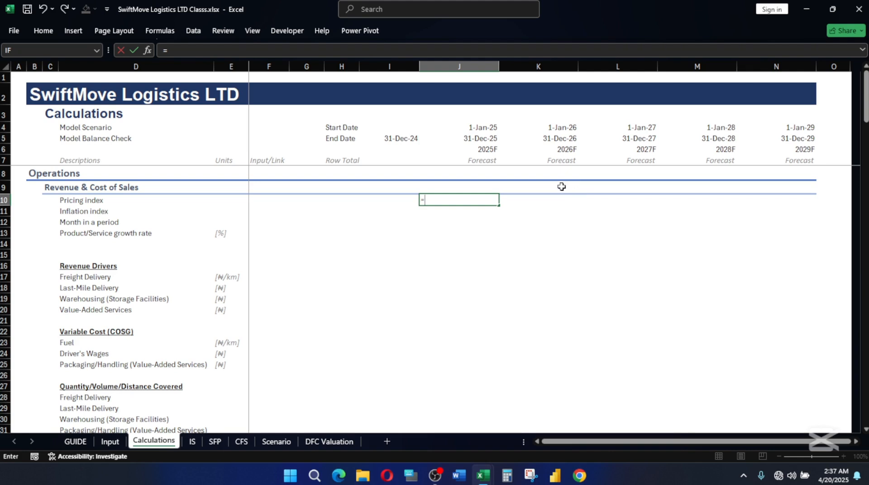
left_click(105, 446)
left_click(105, 446)
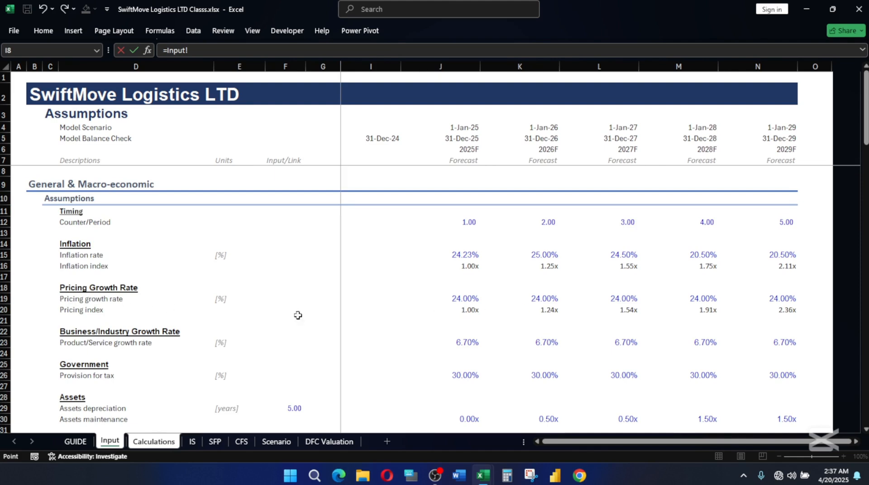
left_click(470, 310)
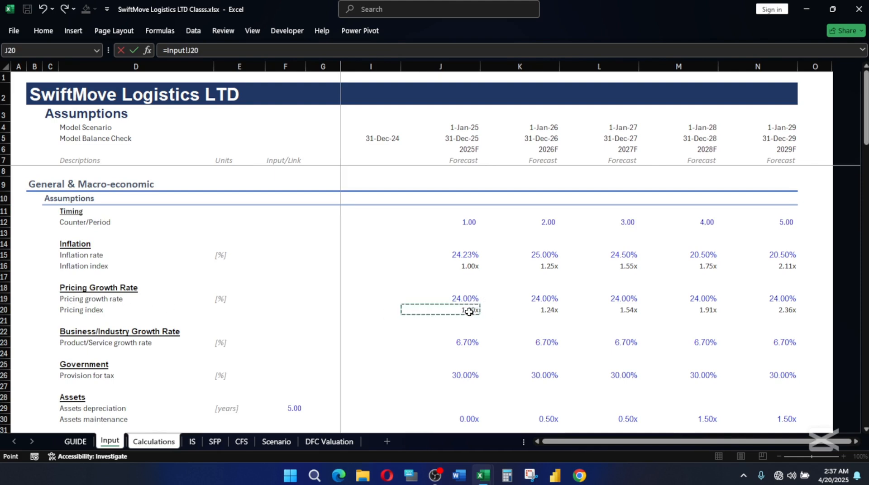
key("Return")
Step: Link the 2025 inflation index in cell J11 to the Input sheet with =Input!J16
type("=")
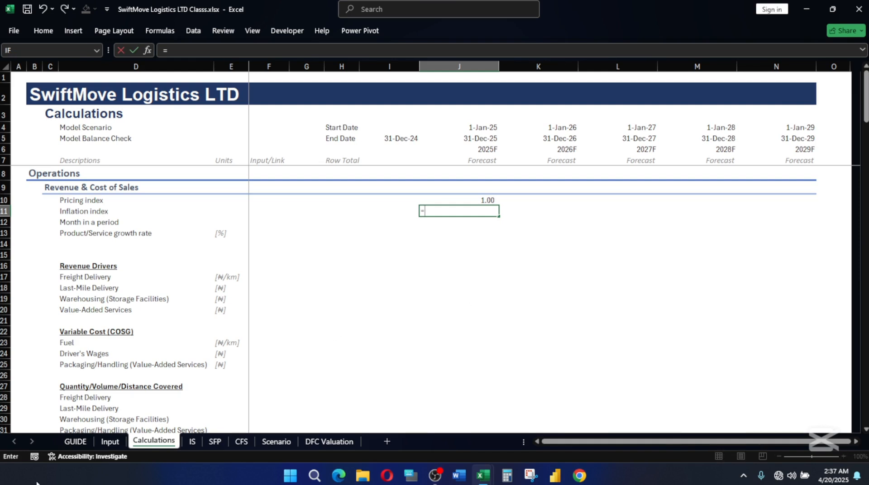
left_click(111, 442)
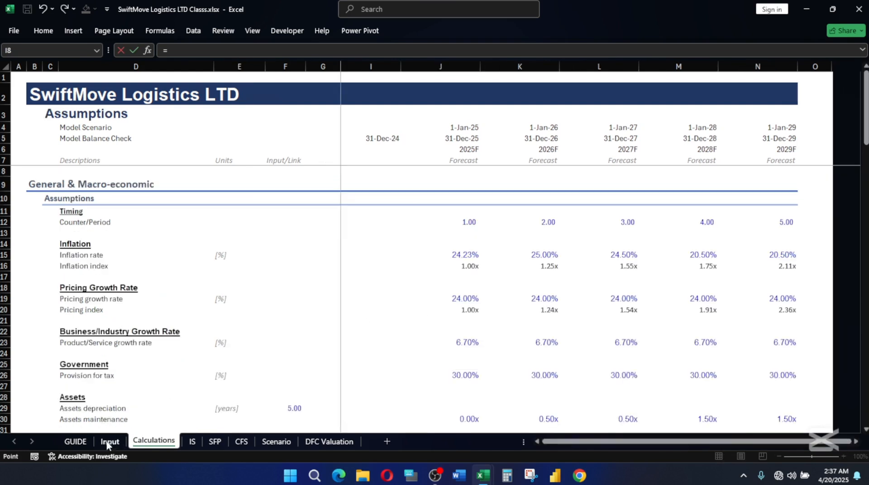
left_click(468, 266)
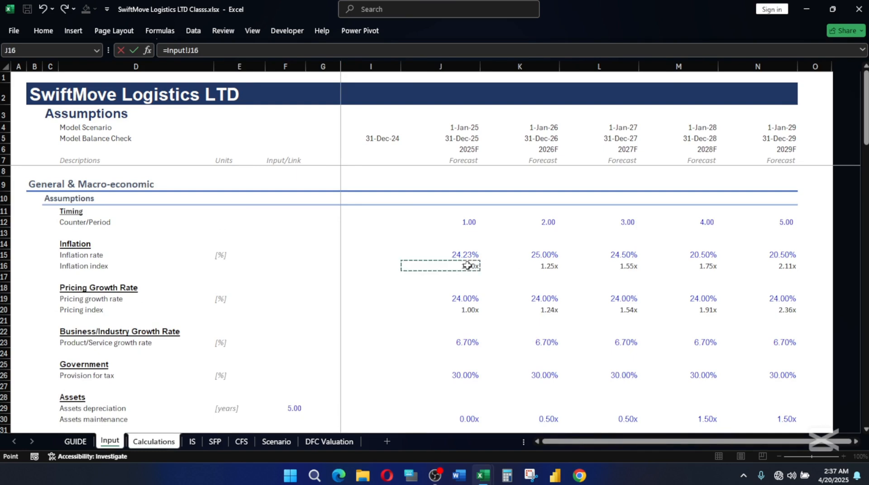
key("Return")
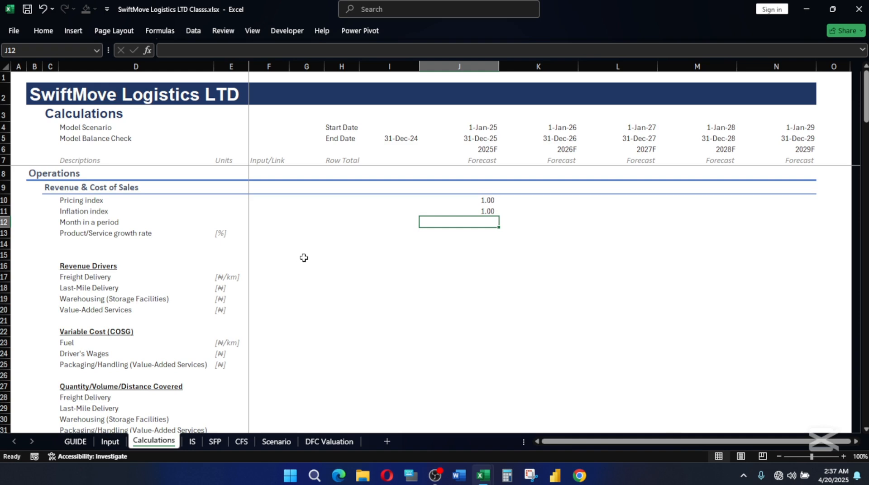
Step: Set the 2025 month in a period in cell J12 to the named range with =Months_in_Period
type("=")
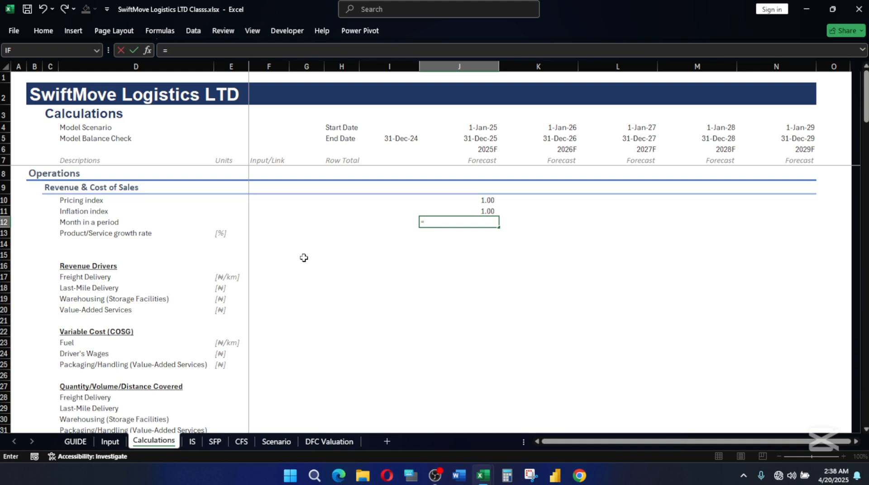
type("month")
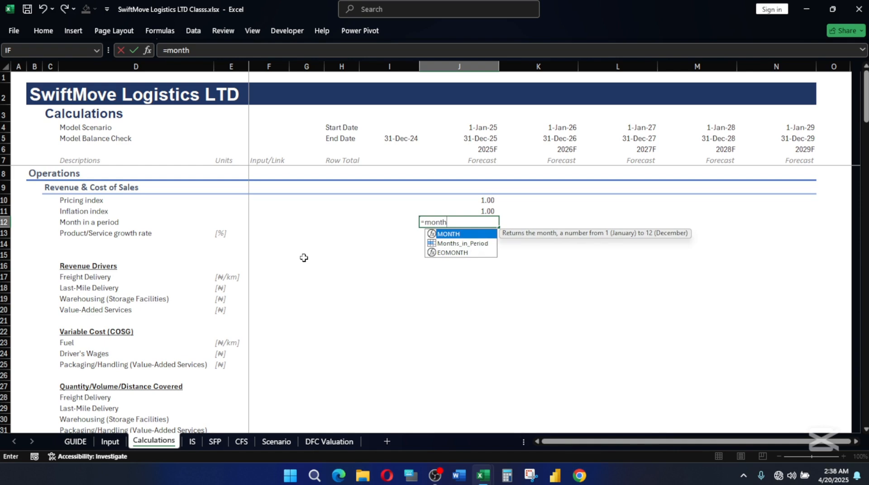
key("Down")
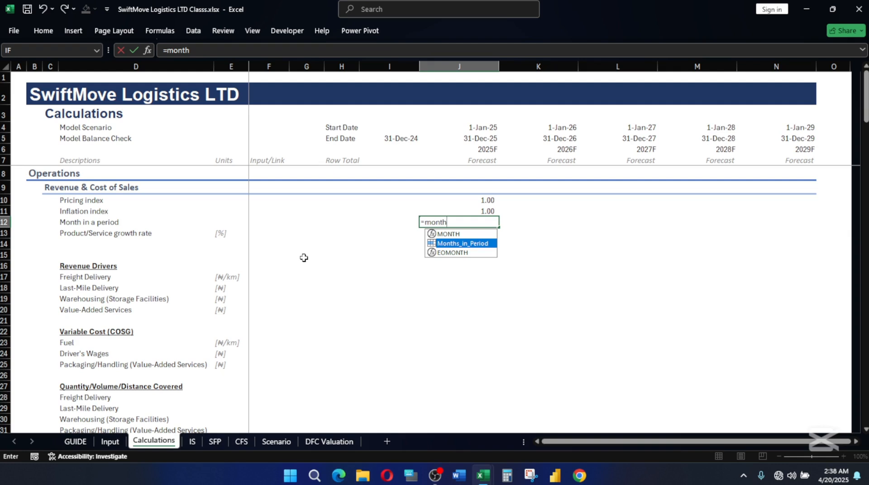
key("Tab")
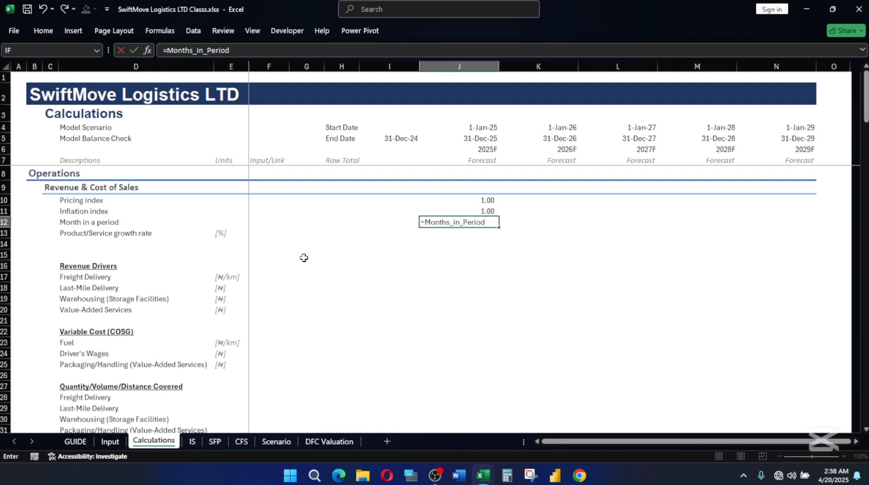
key("Return")
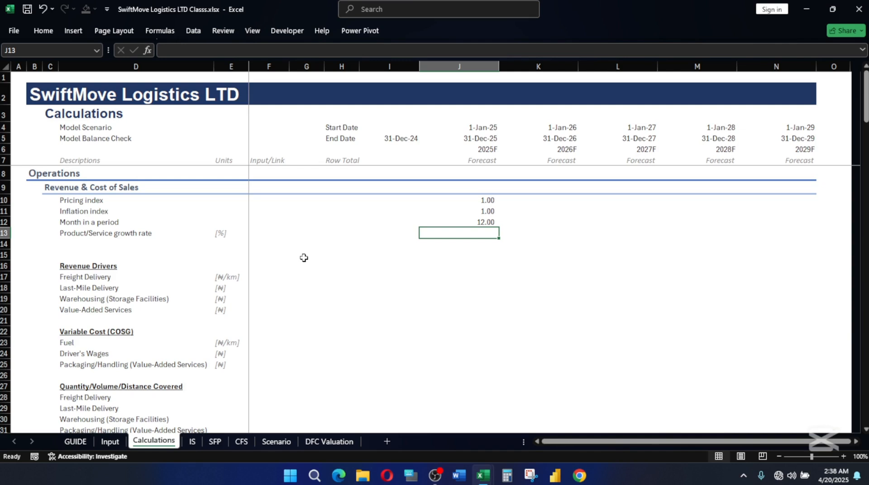
Step: Link the 2025 product/service growth rate in cell J13 to the Input sheet with =Input!J23
type("=")
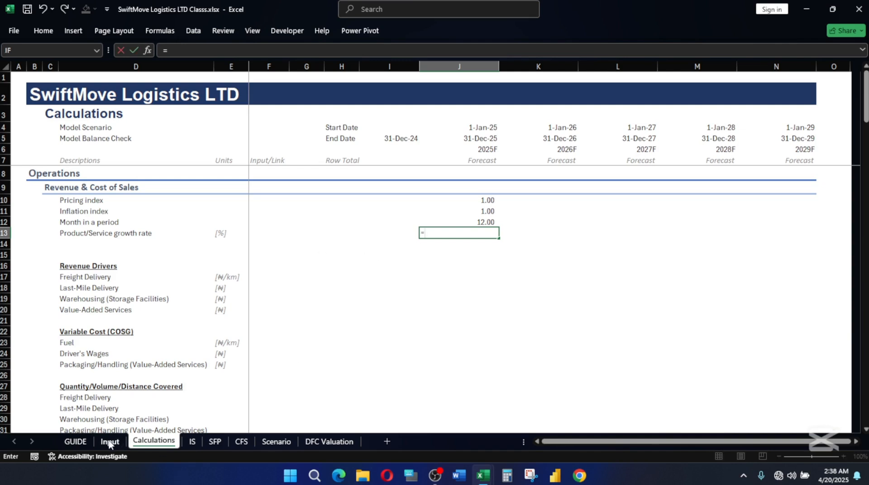
left_click(110, 442)
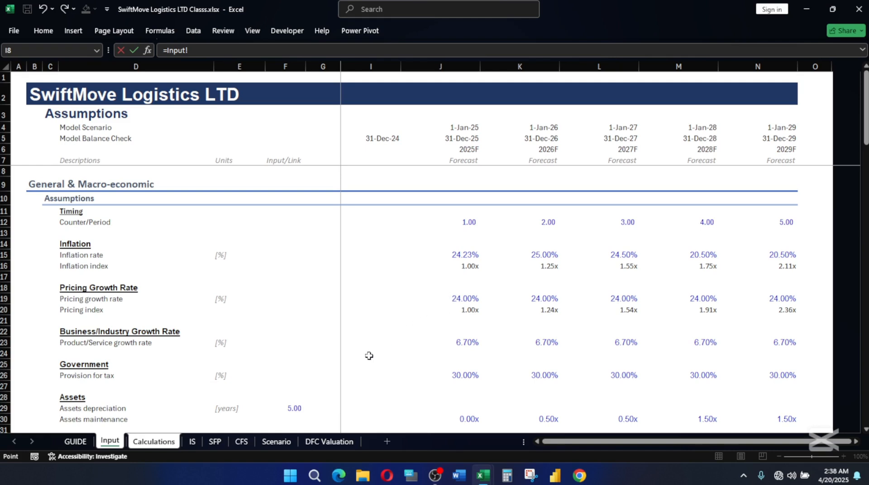
left_click(466, 340)
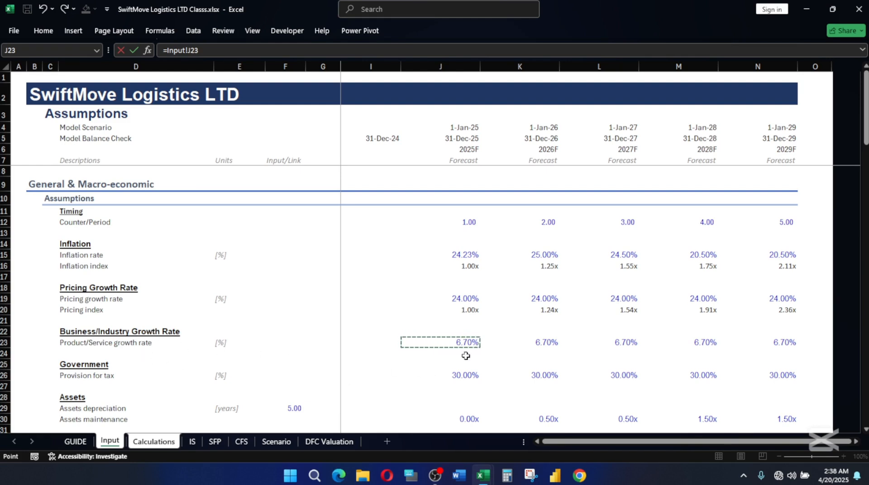
key("Return")
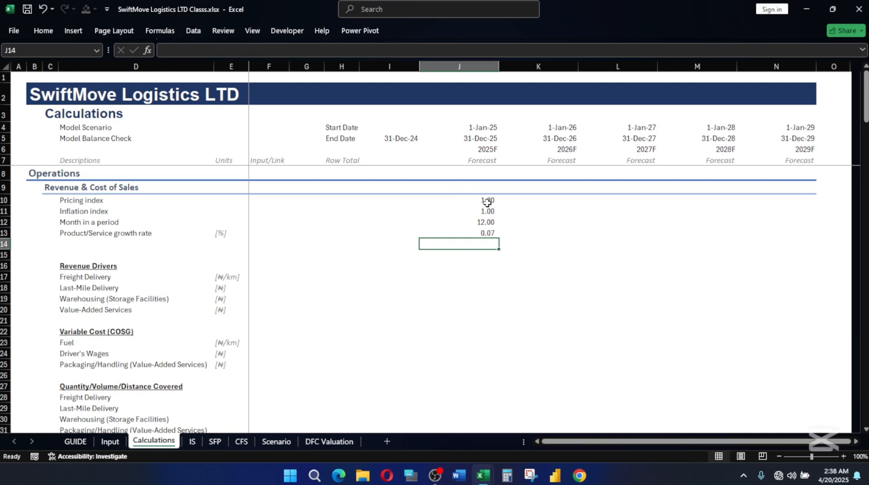
Step: Fill the 2025 formulas in J10:J13 across the forecast years through column N
left_click_drag(487, 202, 489, 234)
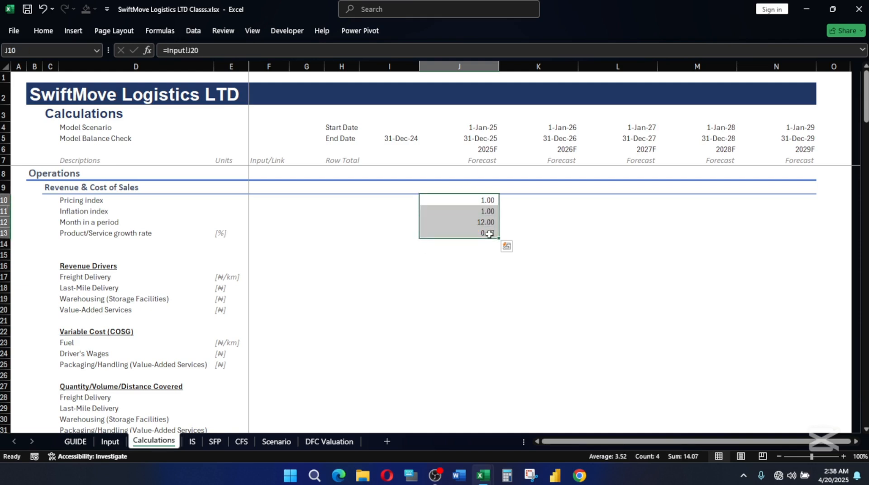
key("shift+Right")
key("shift+Right")
key("shift+Right")
key("shift+Right")
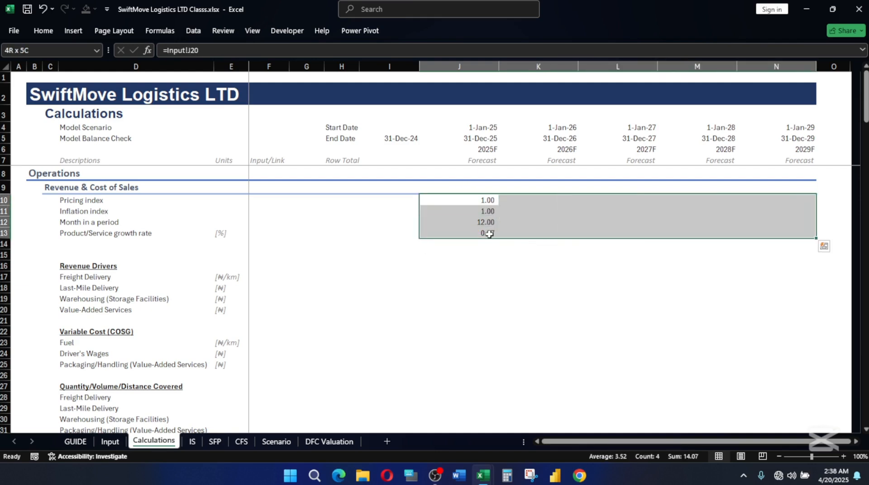
key("ctrl+r")
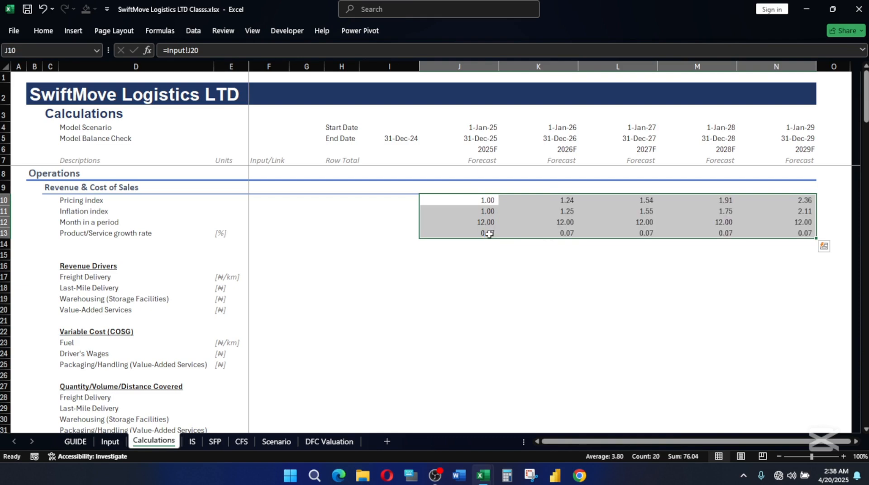
Step: Apply the Linked Cell style to the index, month and growth rate rows in J10:N13
key("shift+Up")
key("shift+Up")
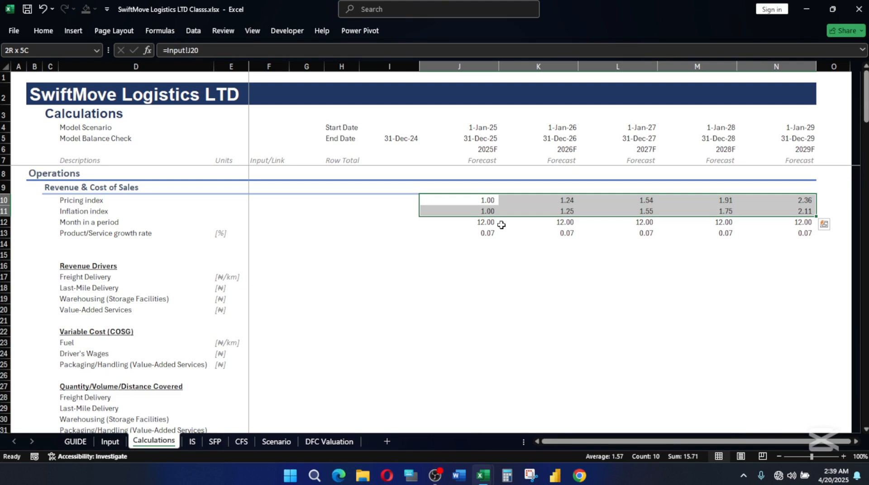
key("shift+Down")
key("shift+Down")
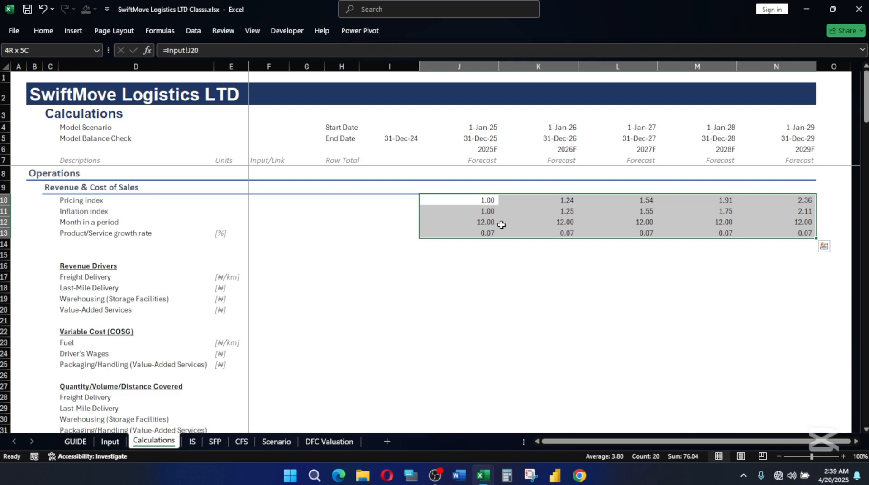
key("alt+h")
key("j")
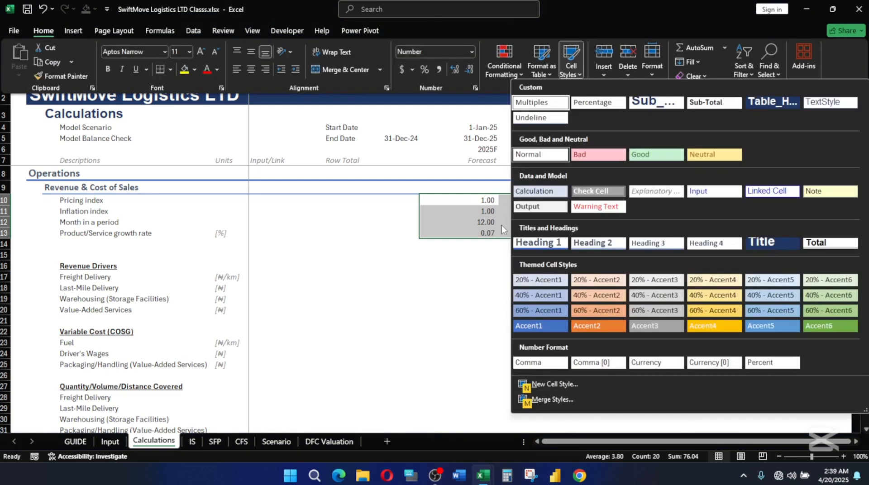
left_click(772, 191)
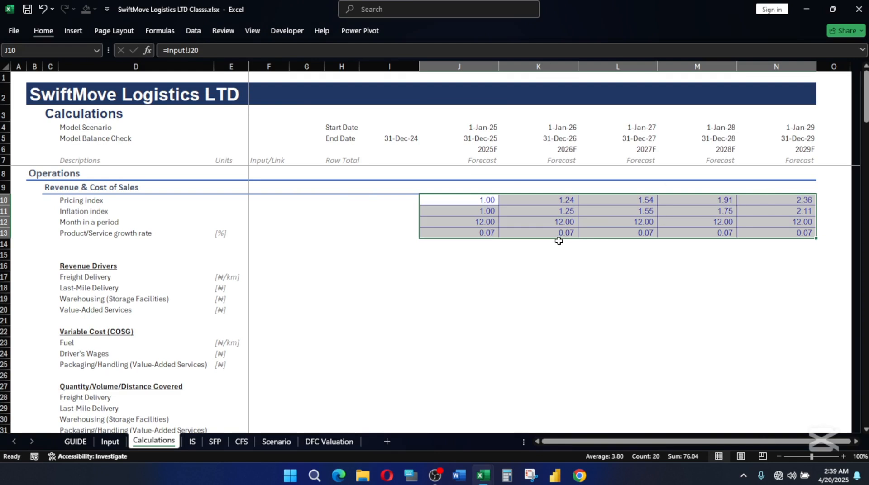
Step: Apply the custom Multiples style to the pricing and inflation index rows in J10:N11
key("shift+Up")
key("shift+Up")
key("shift+Up")
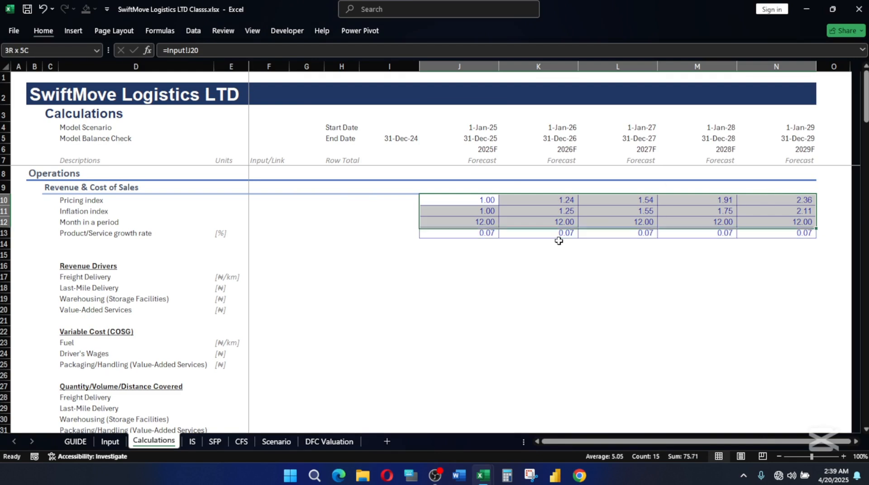
key("shift+Down")
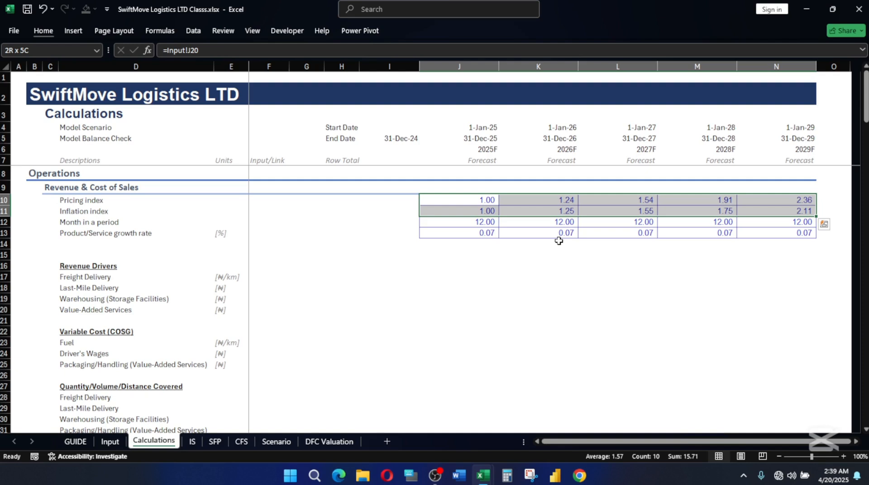
key("alt+h")
key("j")
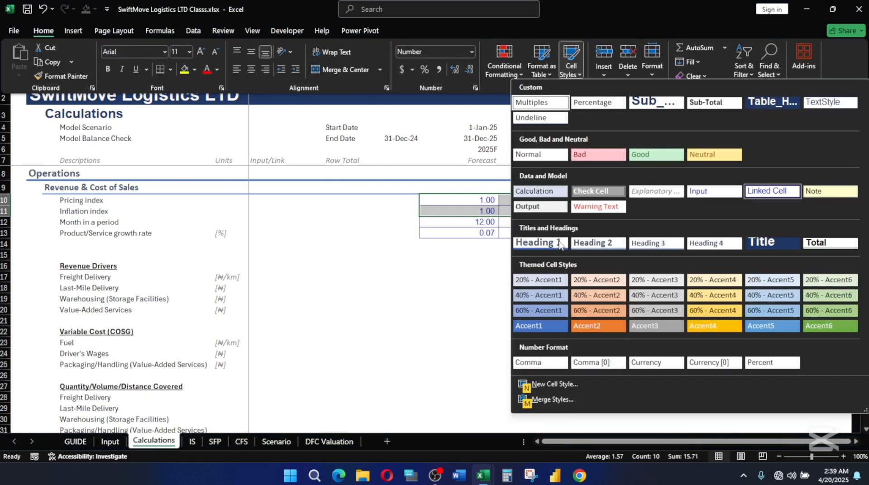
left_click(539, 103)
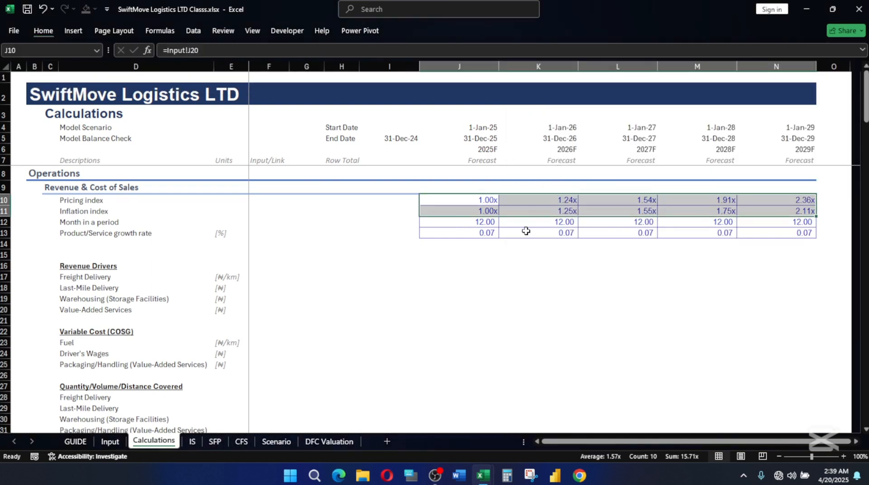
Step: Apply the custom Percentage style to the product/service growth rate row in J13:N13
key("Down")
key("Down")
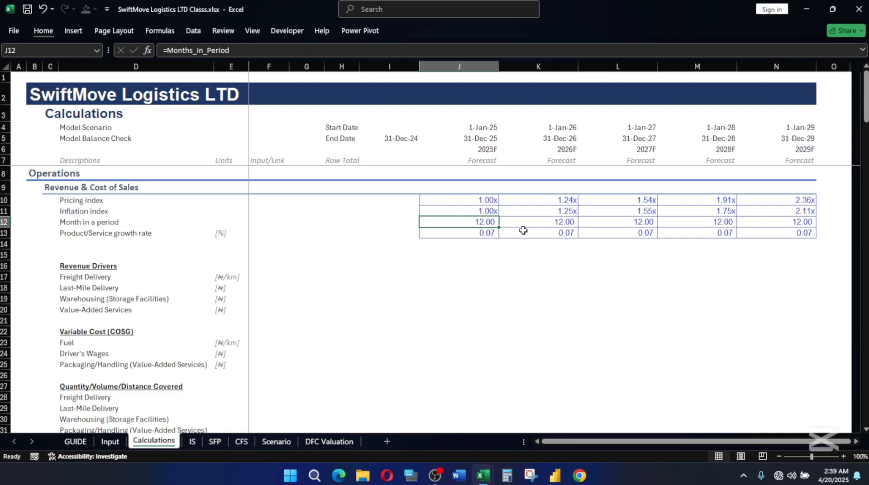
key("Down")
key("shift+Right")
key("shift+Right")
key("shift+Right")
key("shift+Right")
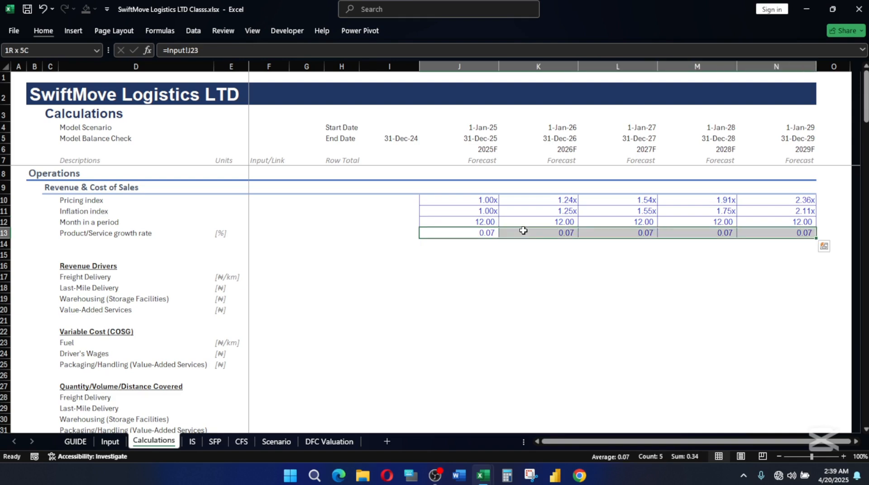
key("alt")
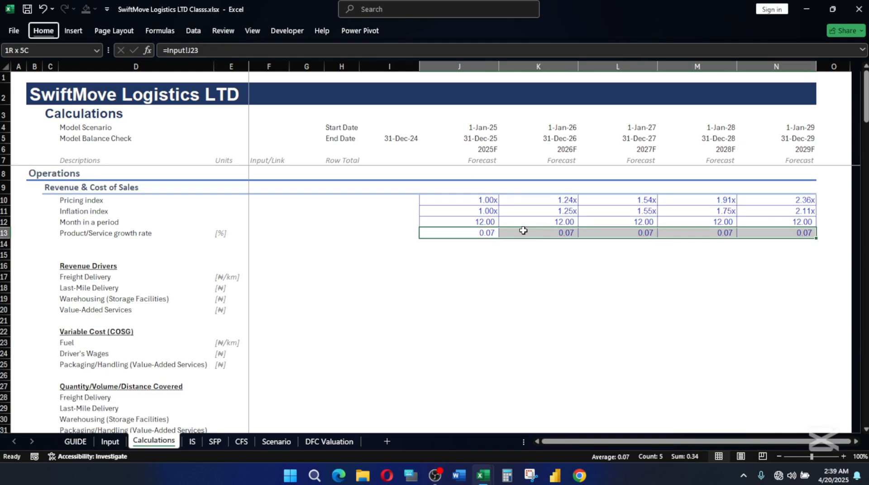
key("h")
key("j")
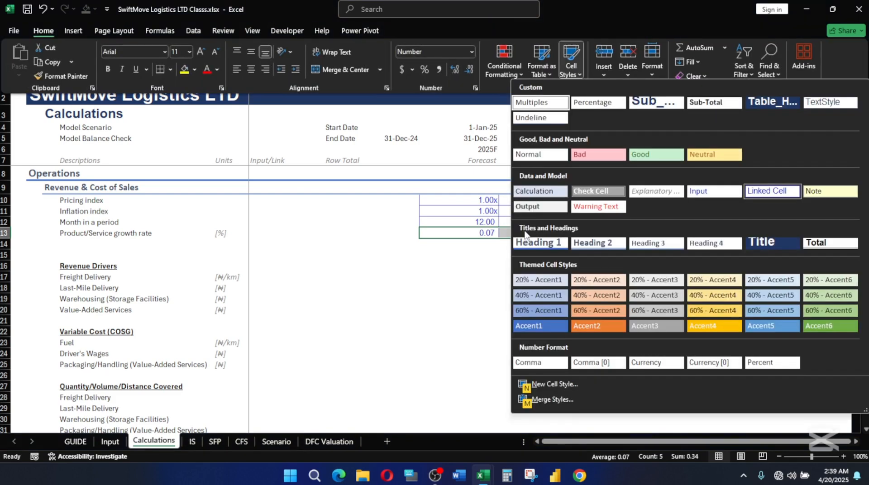
left_click(599, 102)
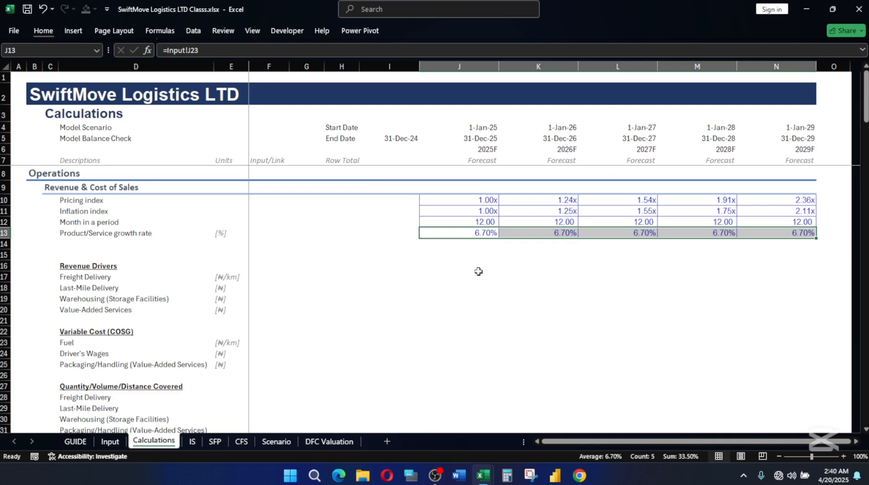
scroll(489, 257, "down", 1)
scroll(509, 250, "up", 1)
left_click(495, 256)
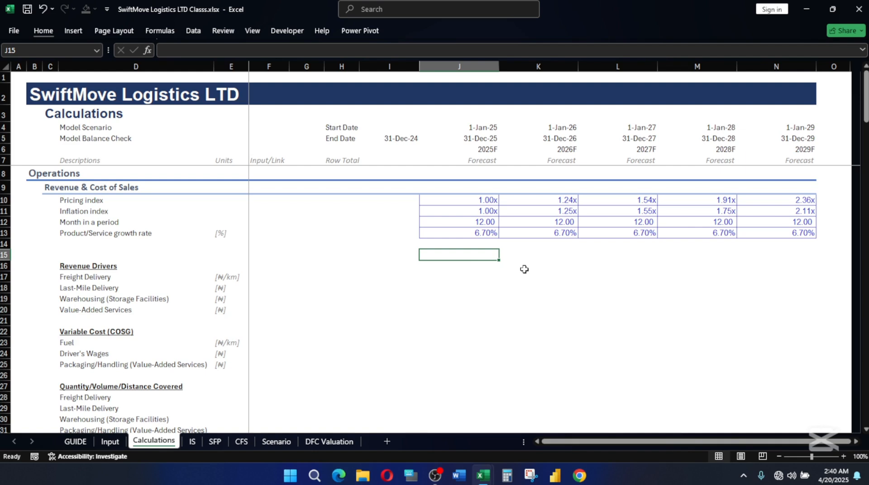
left_click(64, 266)
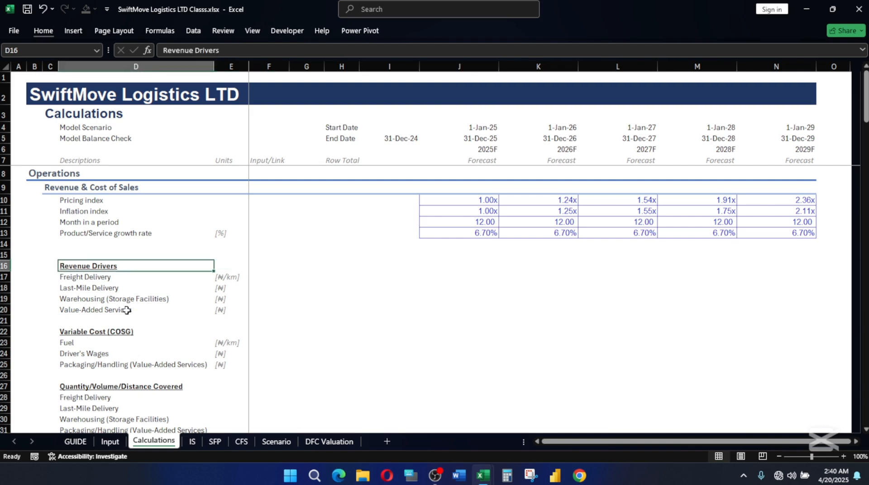
Step: Link the Freight Delivery revenue driver in cell F17 to the Input sheet with =Input!F75
left_click(269, 278)
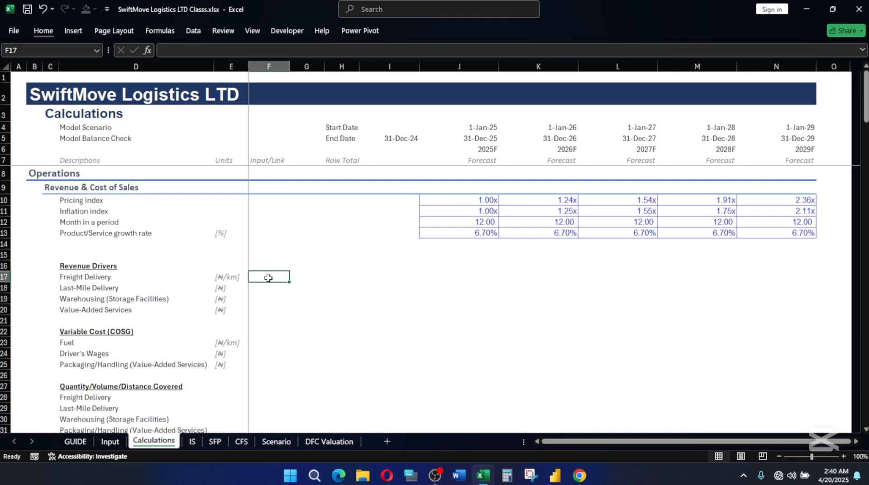
type("=")
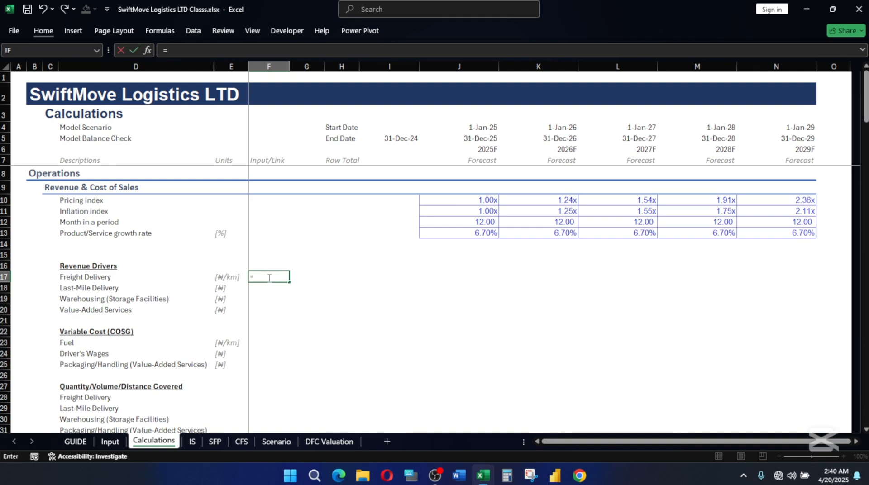
left_click(108, 446)
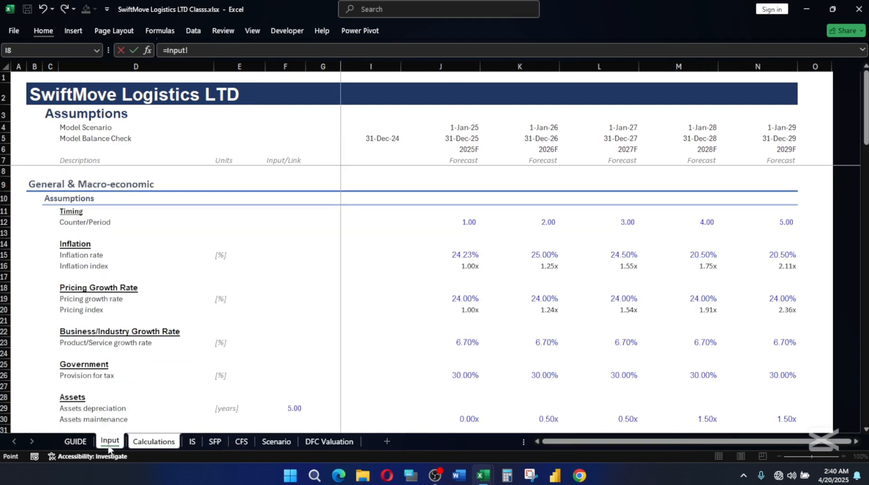
scroll(317, 321, "down", 8)
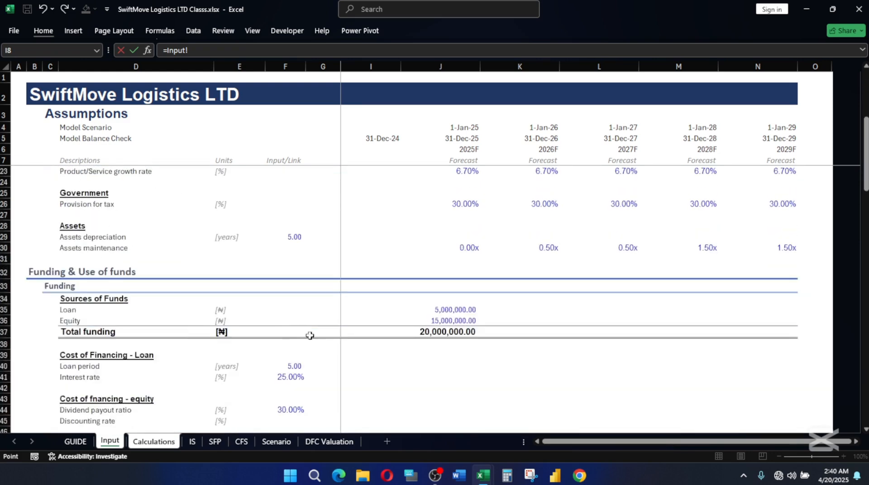
scroll(306, 335, "down", 9)
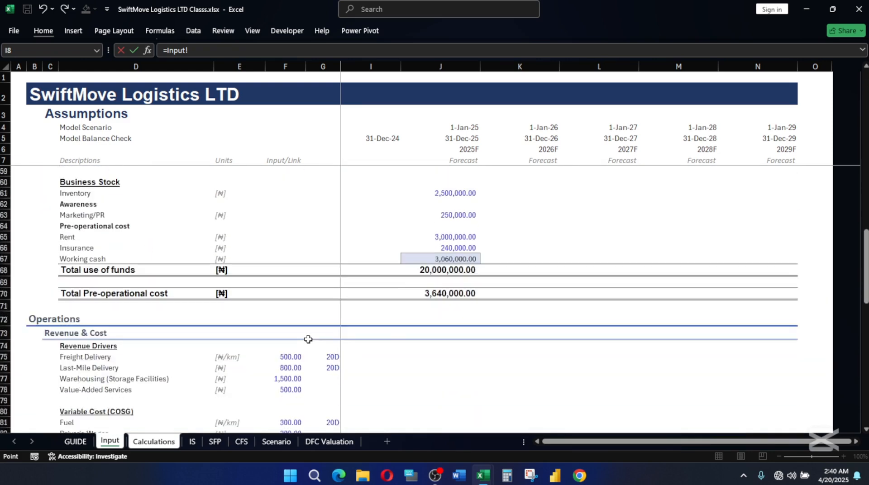
left_click(289, 358)
key("Return")
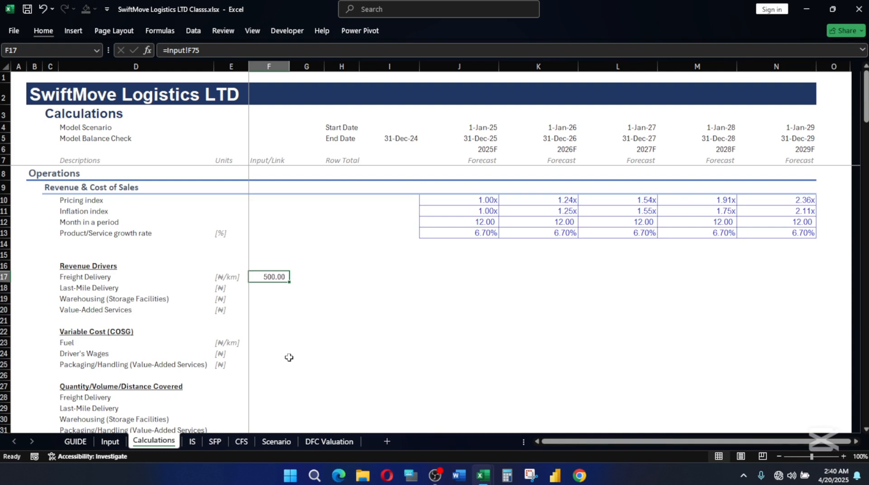
Step: Fill the Freight Delivery link in F17 down through F20 for the remaining revenue drivers
key("shift+Down")
key("shift+Down")
key("shift+Down")
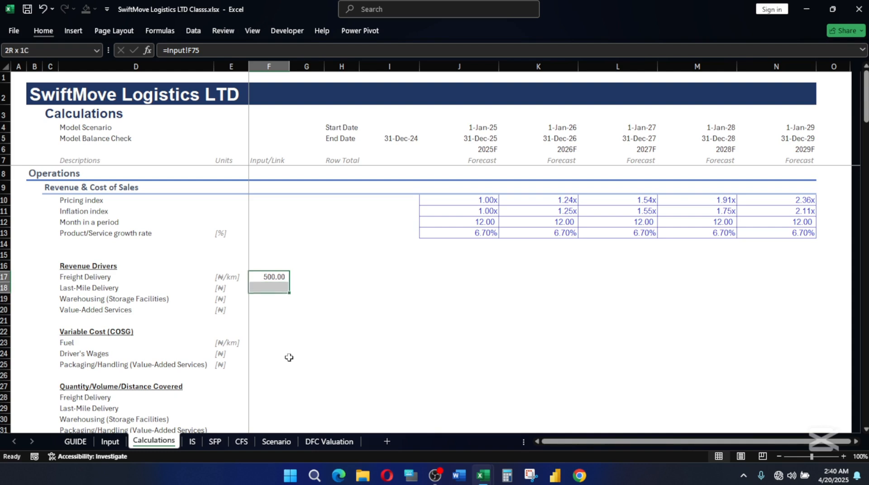
key("ctrl+d")
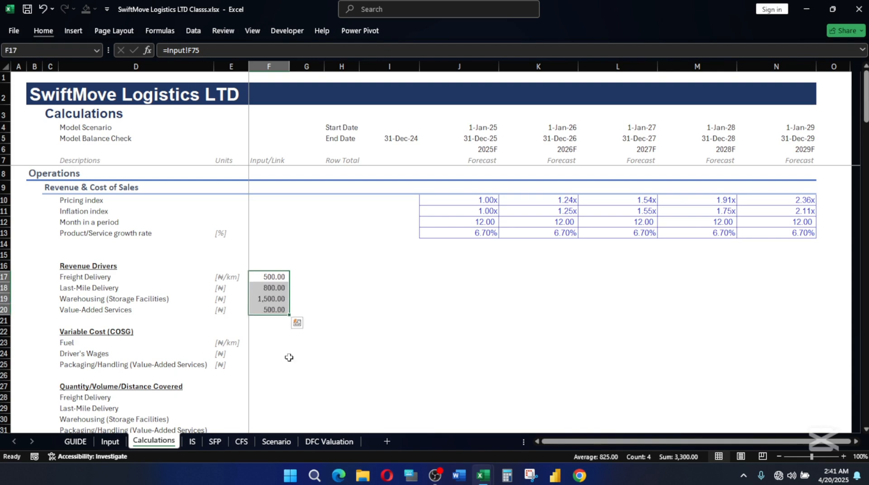
Step: Fill the Freight Delivery link in F17 one cell across into G17
key("Up")
key("Down")
key("shift+Right")
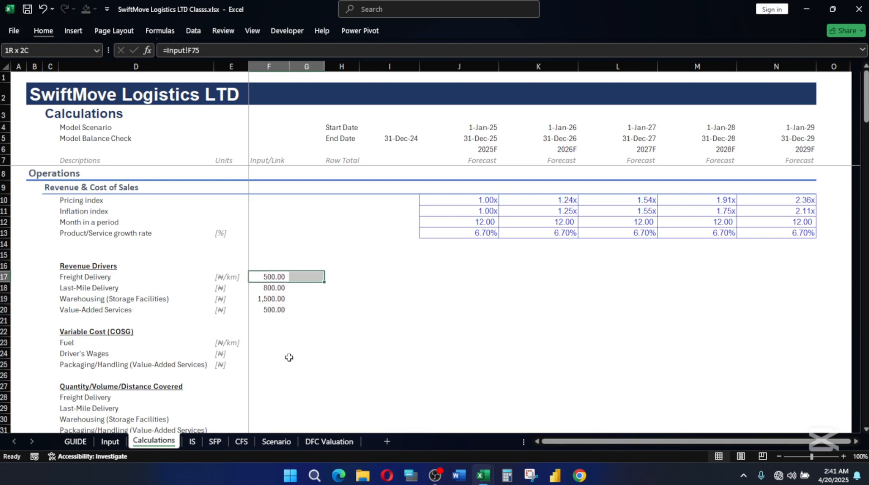
key("ctrl+r")
key("Down")
key("Up")
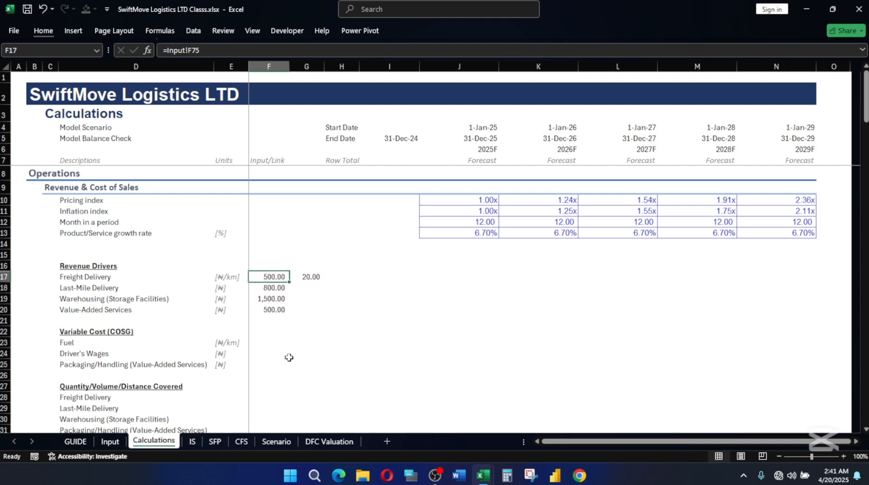
Step: Apply the custom blue-text bordered cell style to the revenue driver links in F17:F20 and G17
key("shift+Down")
key("shift+Down")
key("shift+Down")
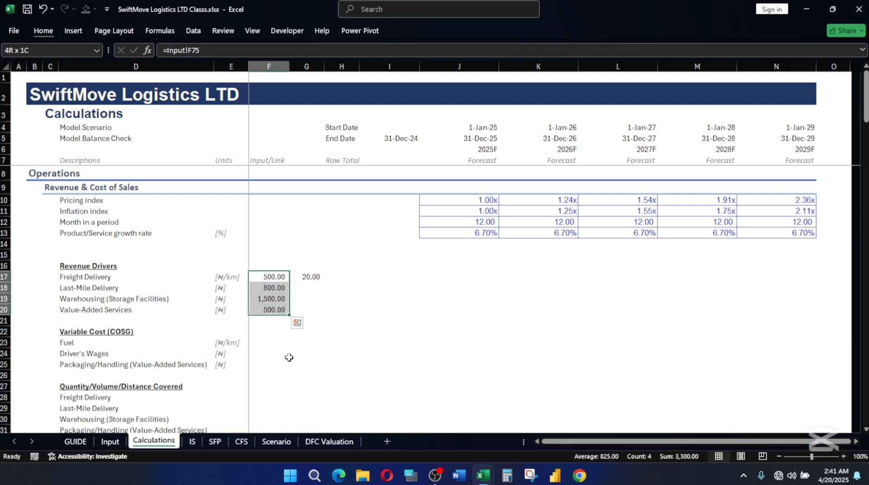
left_click(311, 276, "ctrl")
key("alt+h")
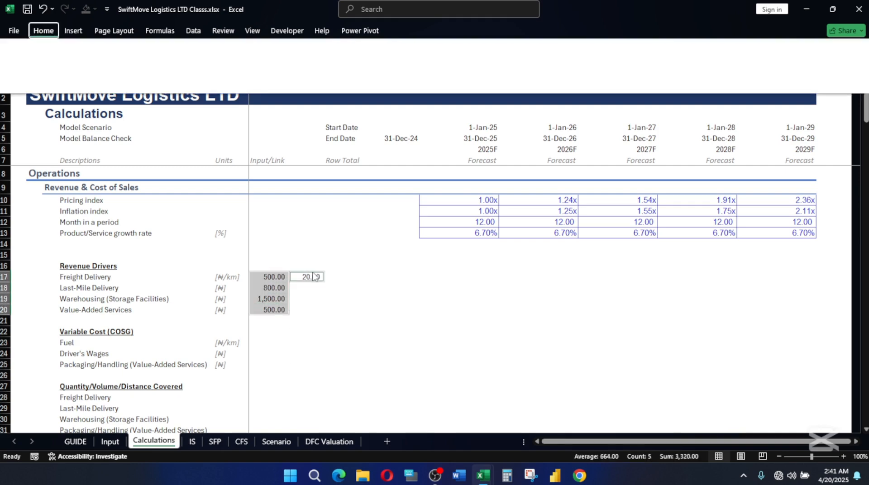
key("j")
left_click(772, 190)
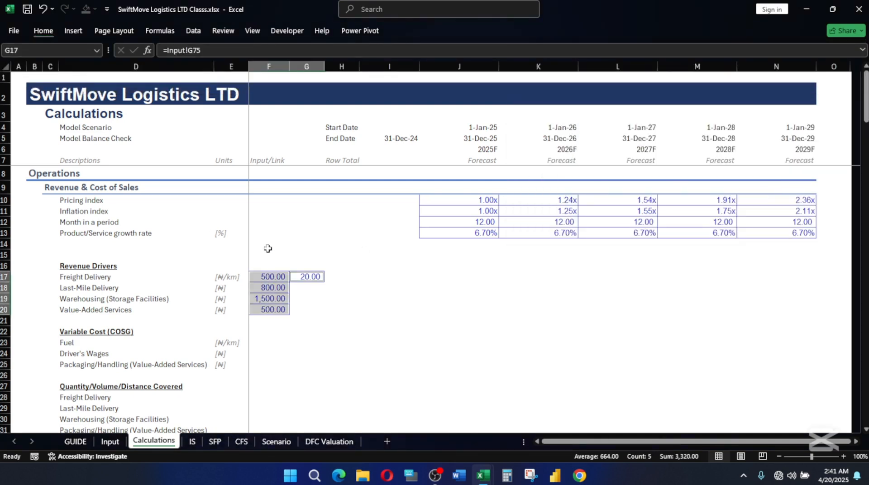
Step: Copy the Freight Delivery link from F17 into the Fuel cell F23 under Variable Cost (COSG)
scroll(281, 306, "down", 1)
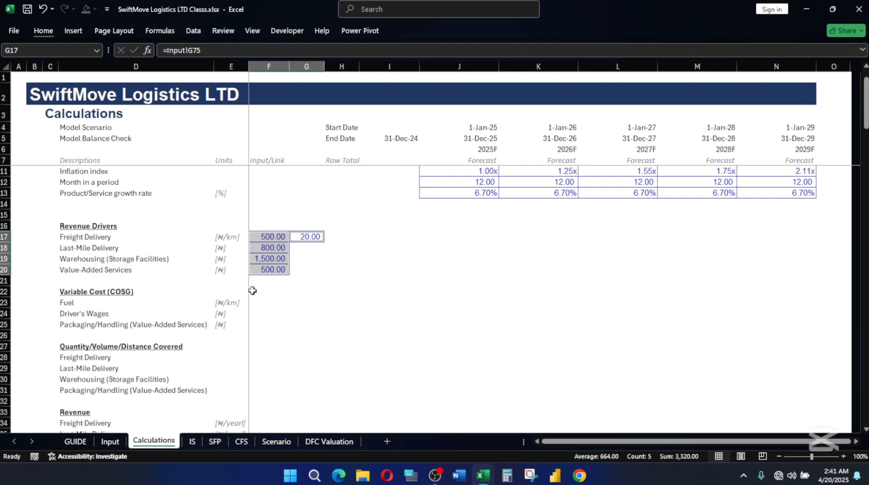
left_click(266, 303)
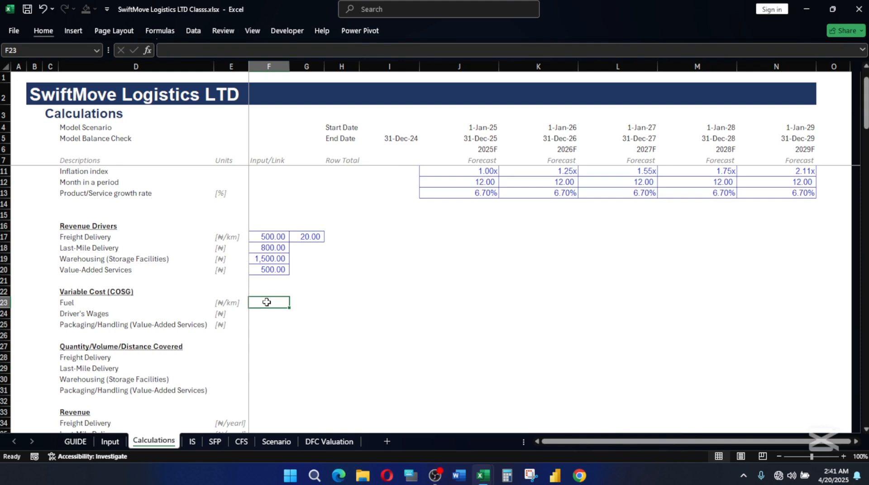
left_click(268, 237)
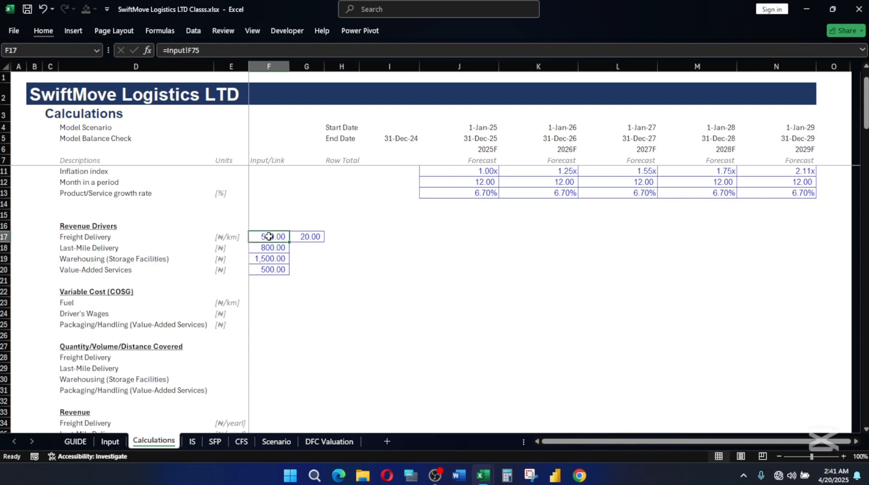
key("ctrl+c")
left_click(263, 302)
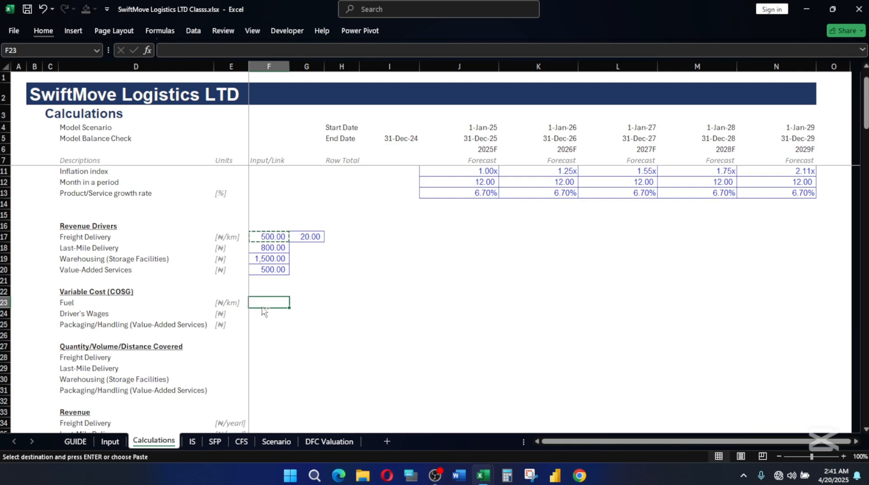
key("ctrl+v")
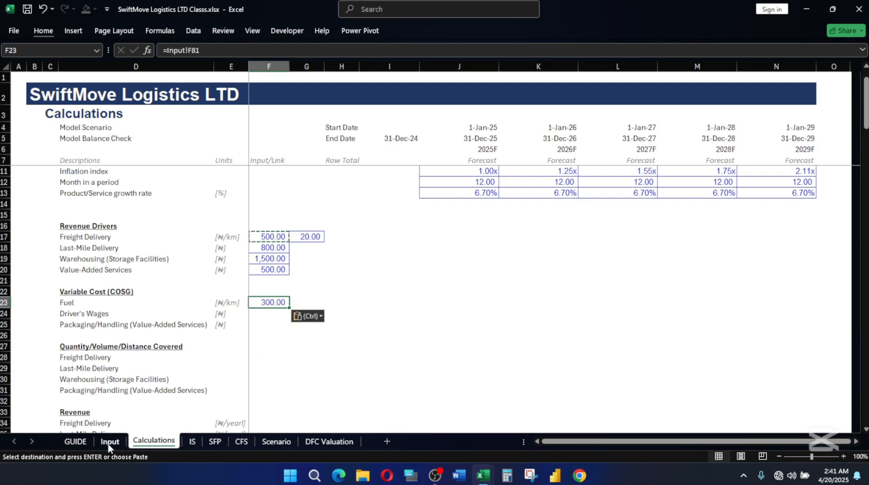
Step: Compare the row layout of Revenue Drivers and Variable Cost (COSG) on the Input sheet with the Calculations sheet
left_click(110, 441)
scroll(290, 409, "down", 1)
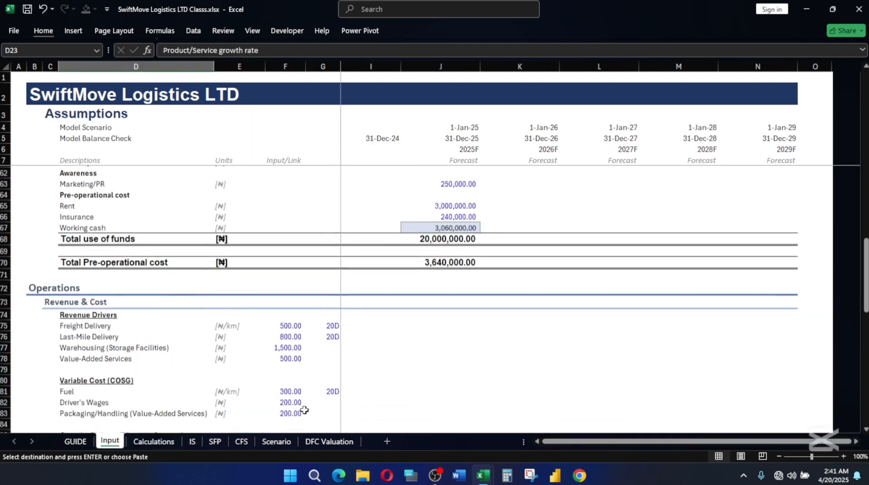
left_click(285, 388)
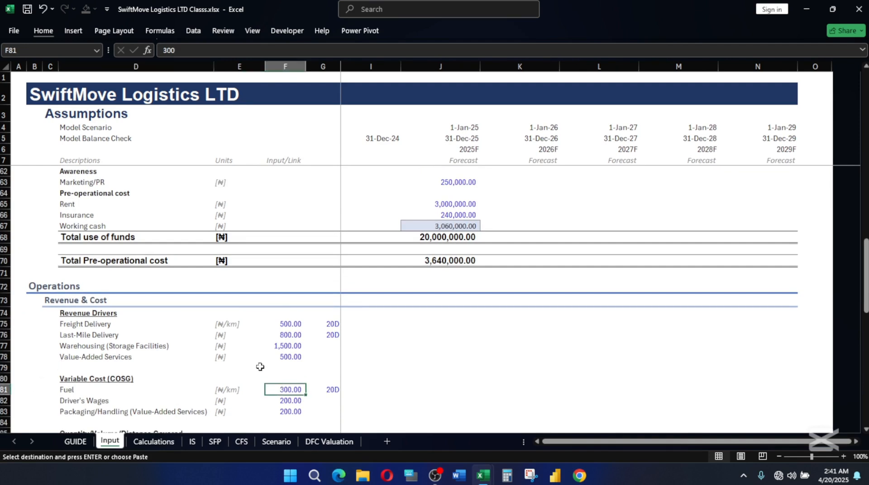
scroll(384, 366, "down", 1)
scroll(384, 366, "down", 1)
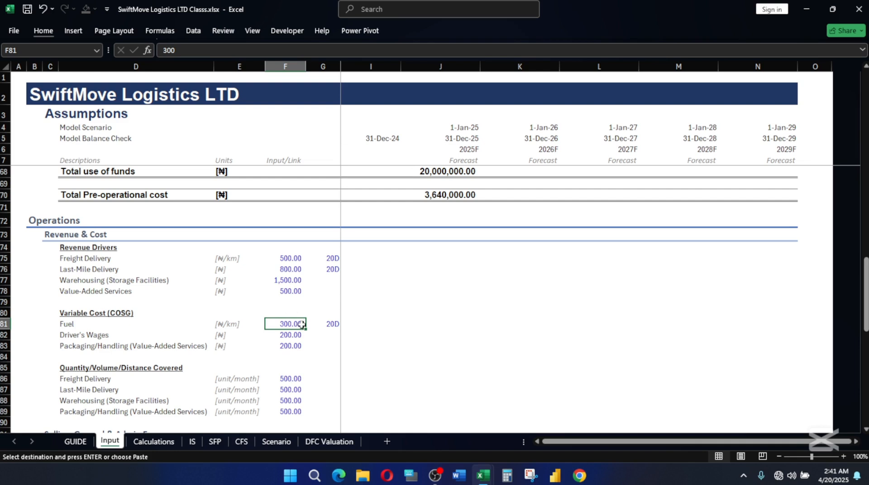
left_click(65, 303)
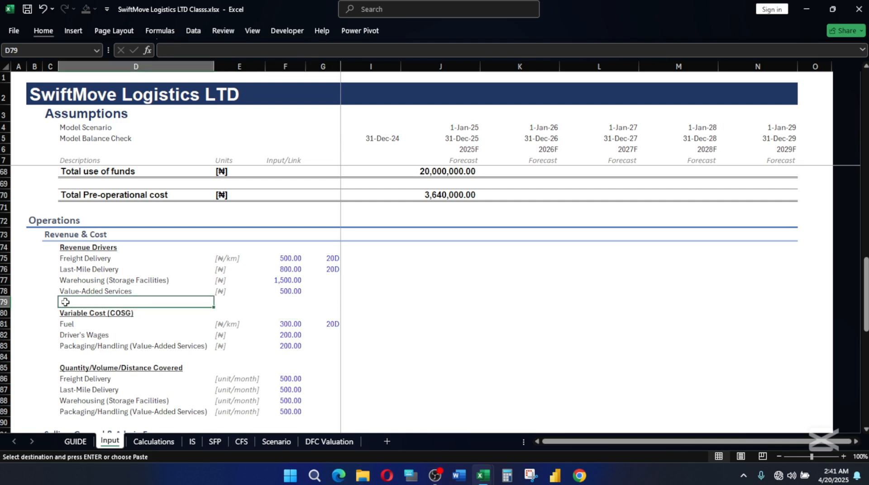
left_click(154, 442)
left_click_drag(257, 292, 257, 285)
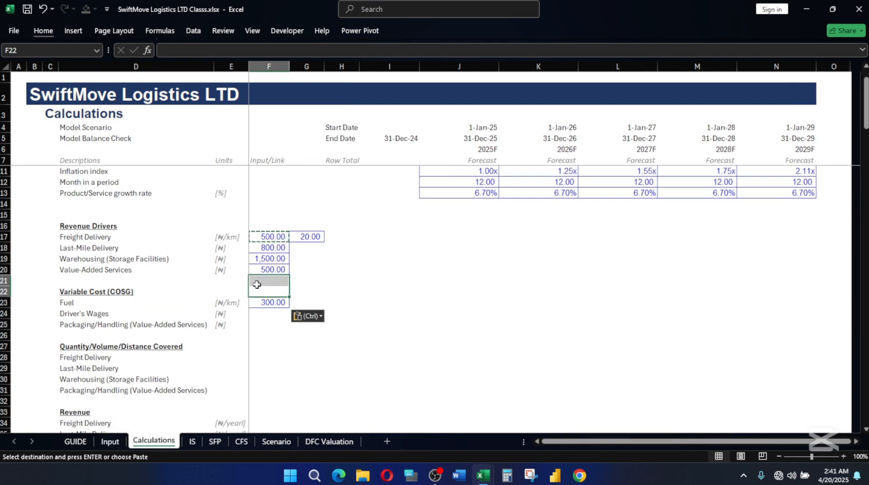
left_click(269, 282)
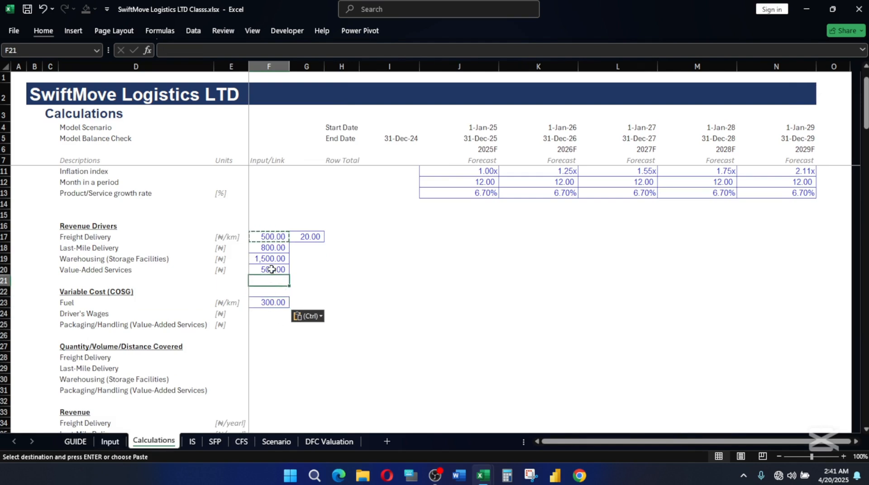
left_click(266, 236)
left_click(260, 280)
Step: Paste the copied Input link into F23:F25 for Fuel, Driver's Wages and Packaging/Handling
left_click(262, 301)
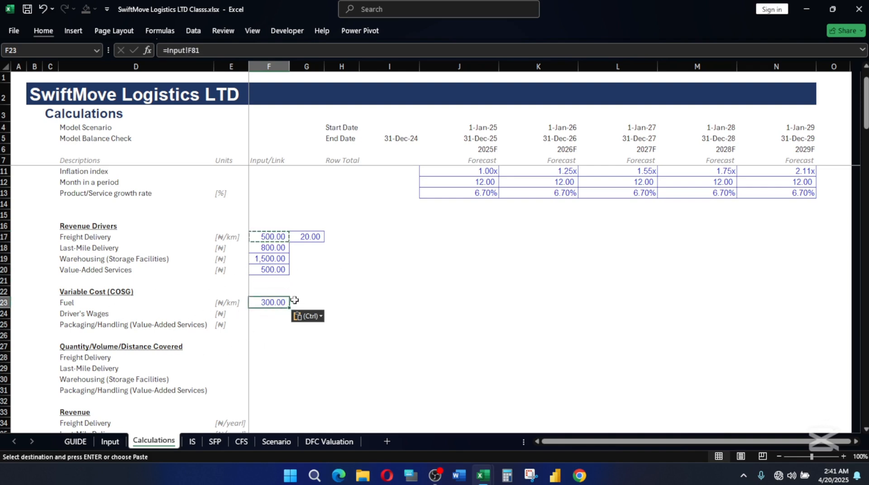
key("shift+Down")
key("shift+Down")
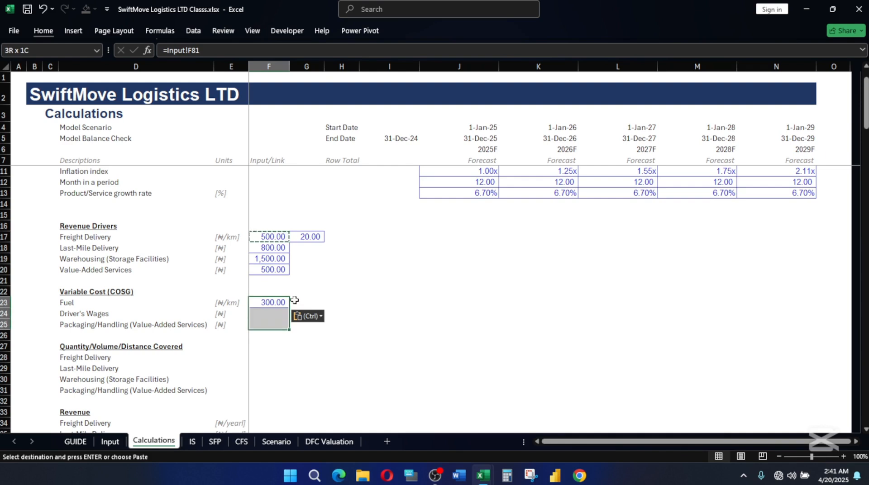
key("Return")
Step: Fill the Fuel link in F23 one cell across into G23
left_click(280, 301)
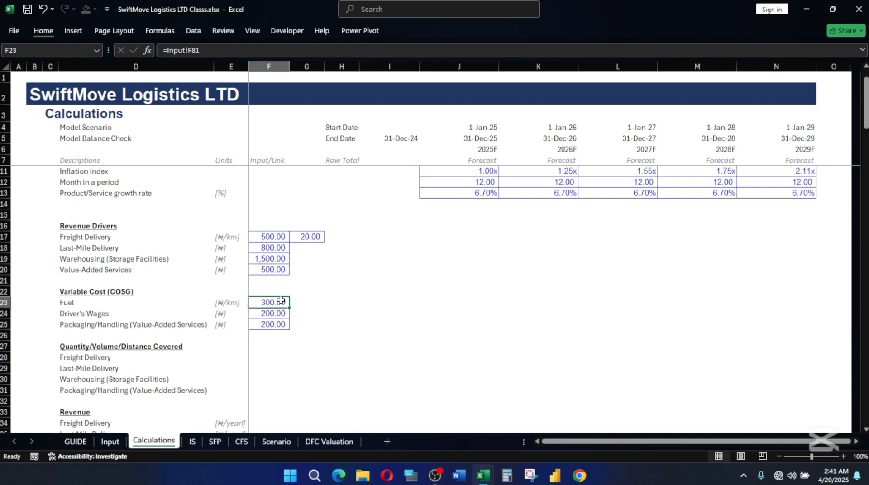
key("shift+Right")
key("ctrl+r")
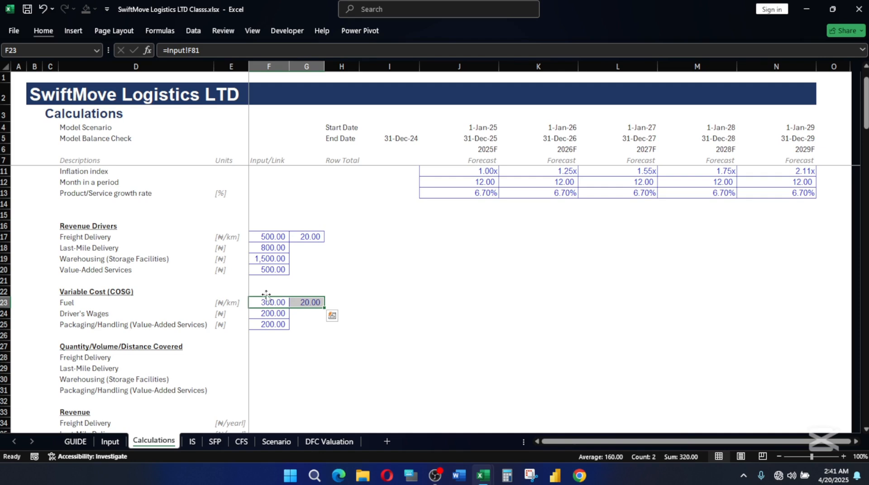
Step: Compare the Input links behind the Freight Delivery cells F17 and G17 with the Fuel cell G23
left_click(307, 237)
left_click(307, 300)
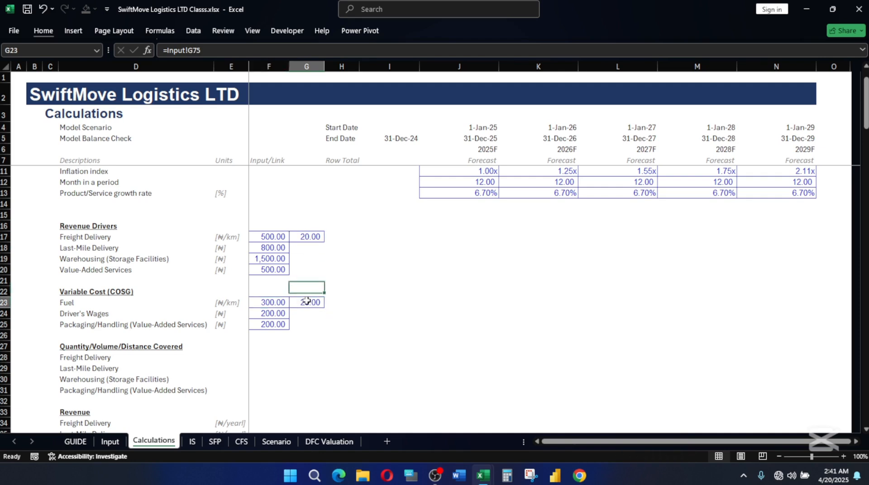
left_click(309, 235)
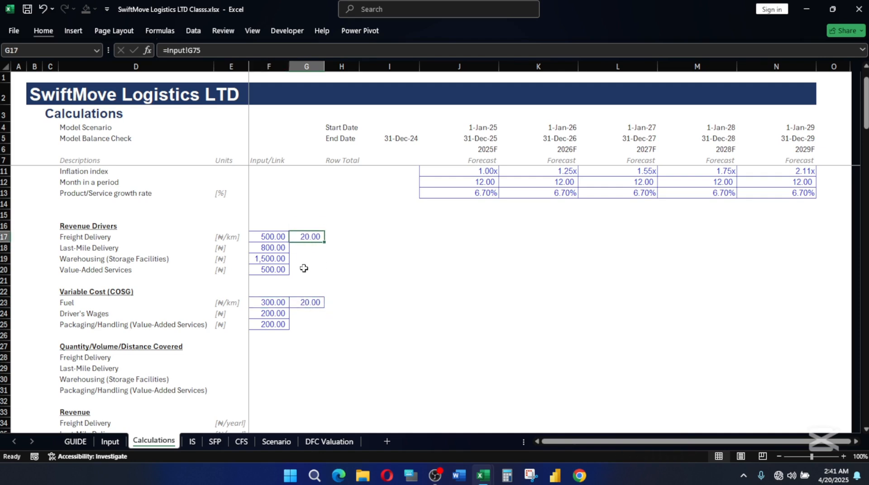
left_click(310, 301)
left_click(313, 234)
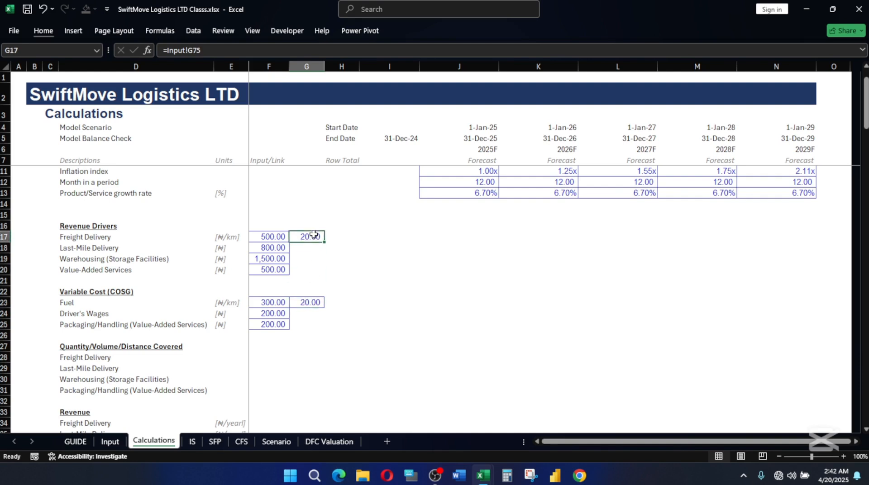
left_click(306, 301)
left_click(274, 237)
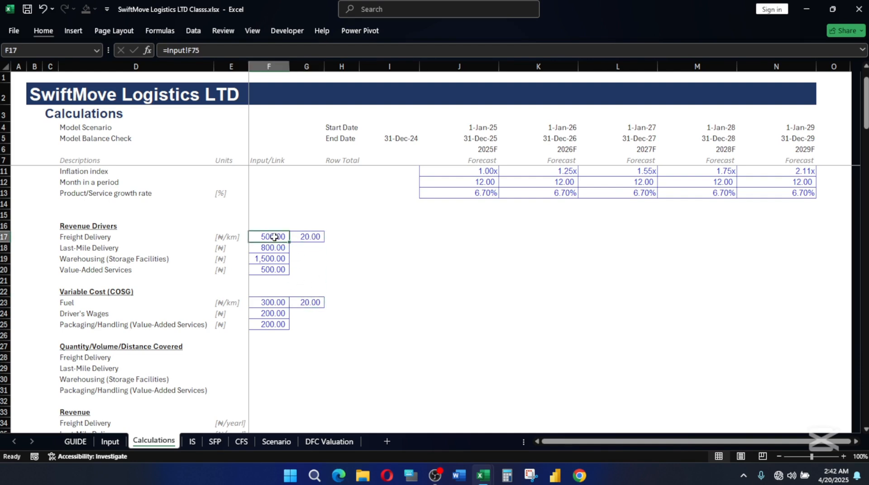
left_click(309, 236)
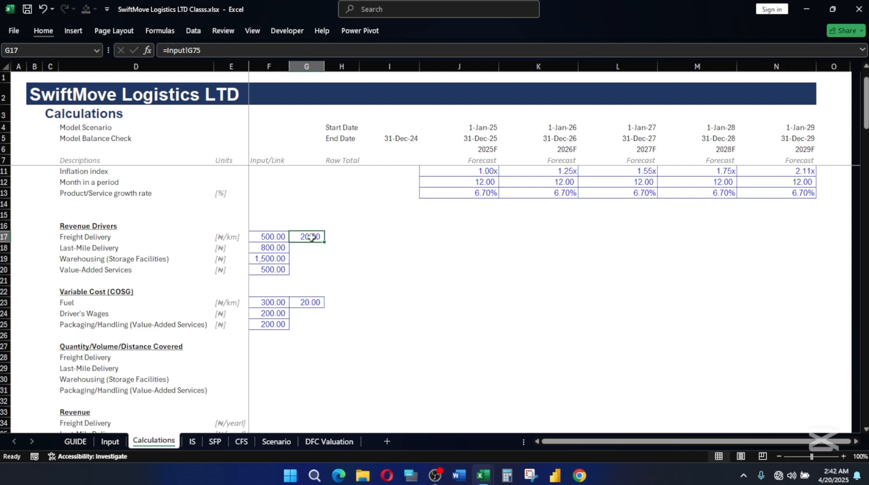
left_click(307, 301)
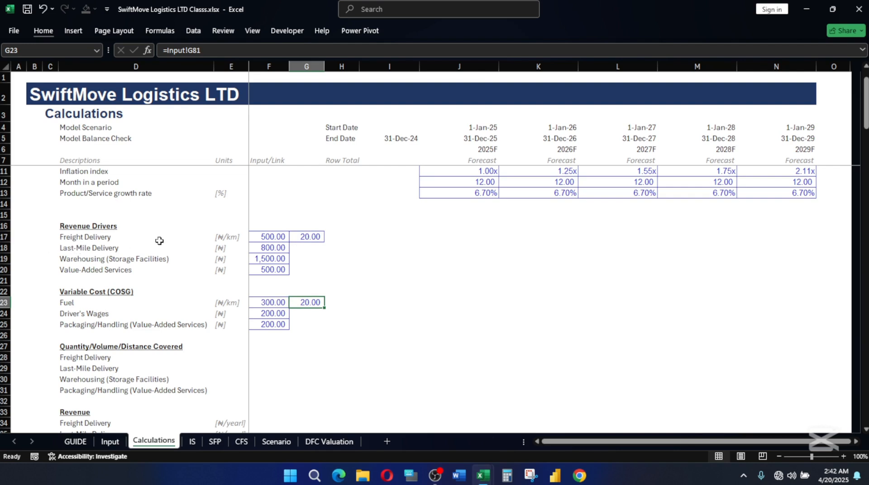
Step: Close the spare Excel start window and switch to the SwiftMove Logistics LTD.xlsx workbook
mouse_move(482, 475)
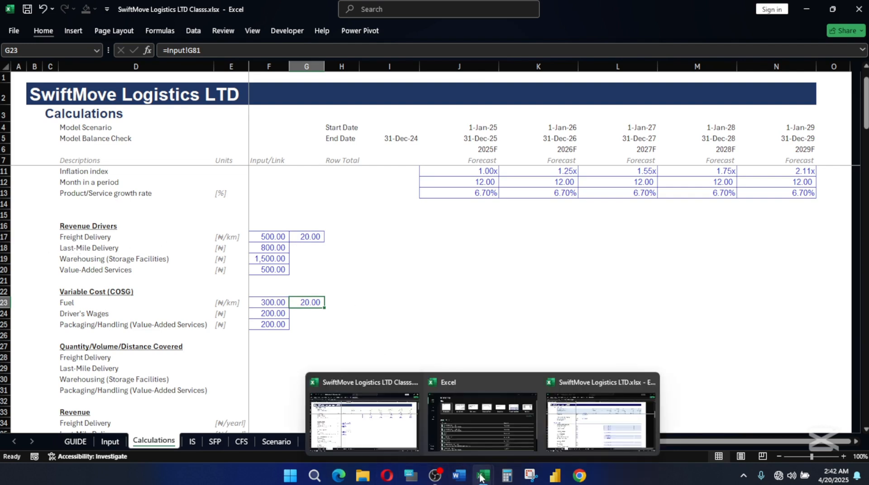
mouse_move(597, 423)
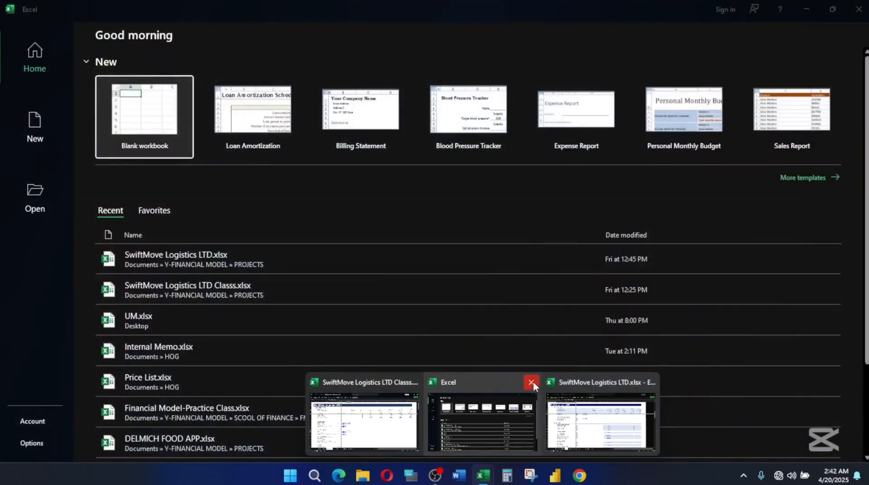
left_click(533, 382)
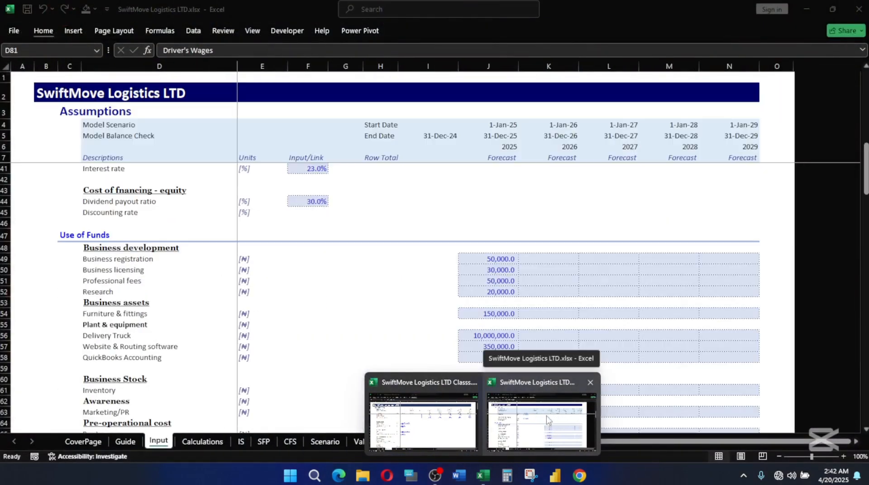
left_click(552, 412)
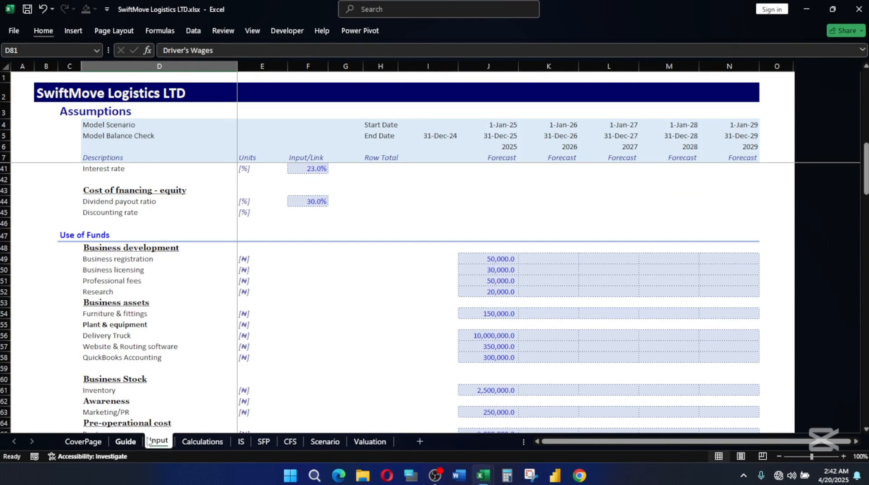
Step: Examine the Calculations sheet of SwiftMove Logistics LTD.xlsx, from the operating cost sections up to Revenue & Cost of Sales
left_click(202, 442)
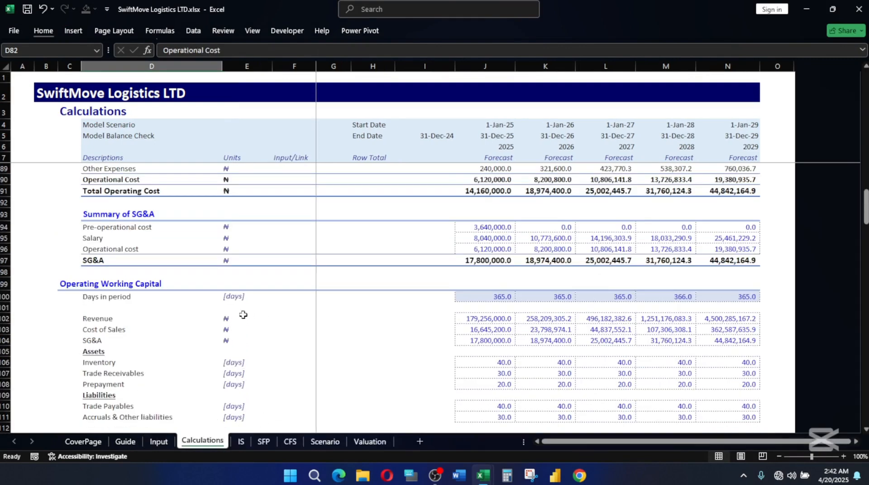
scroll(302, 359, "down", 1)
scroll(303, 360, "down", 3)
scroll(301, 356, "up", 12)
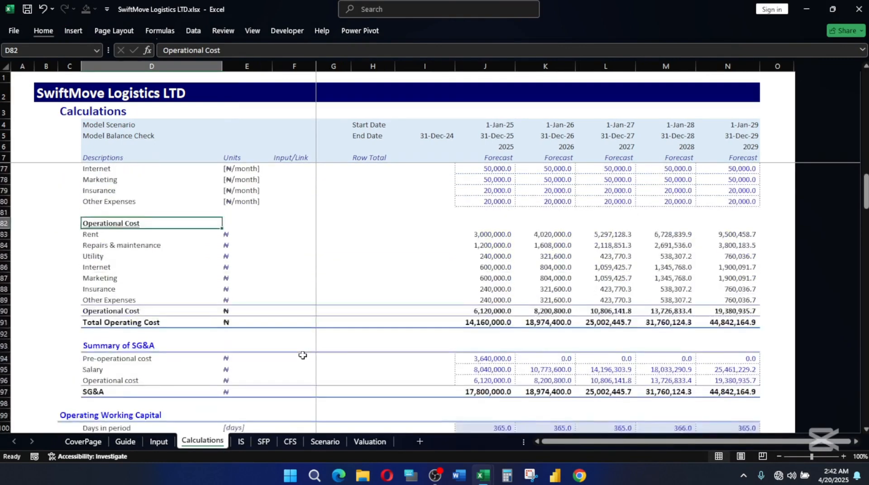
scroll(303, 356, "down", 7)
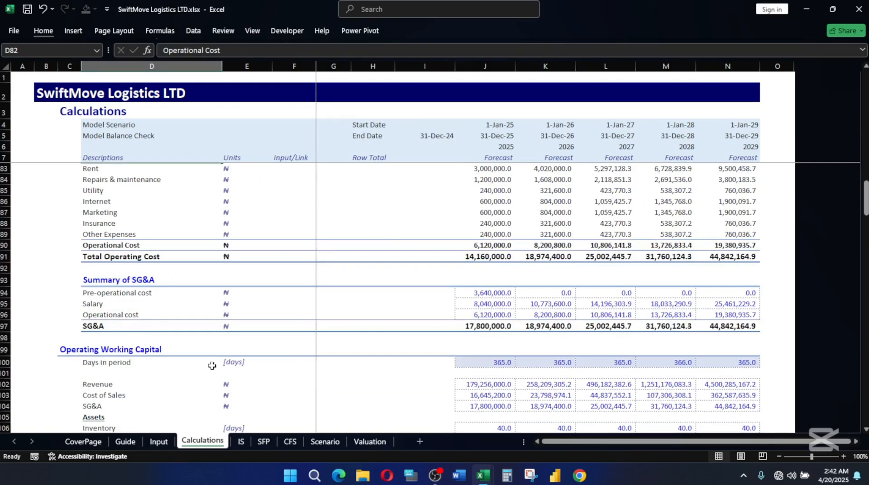
scroll(262, 362, "up", 3)
scroll(275, 356, "up", 14)
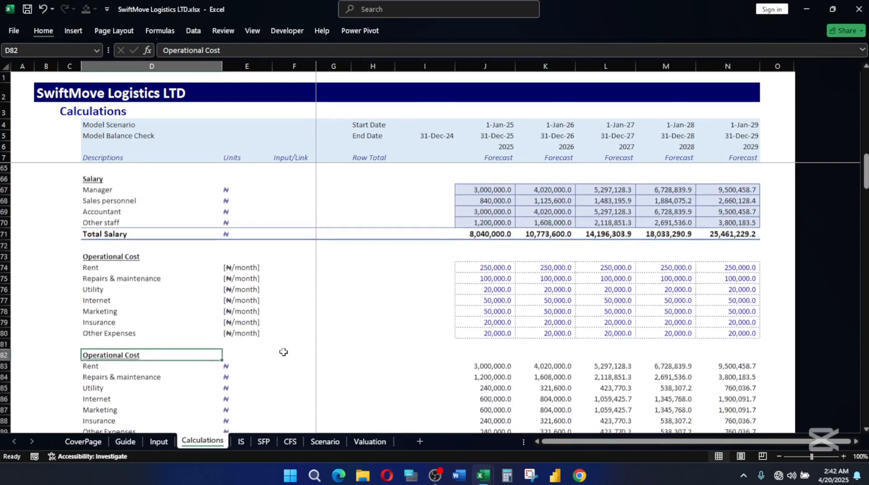
scroll(285, 352, "up", 8)
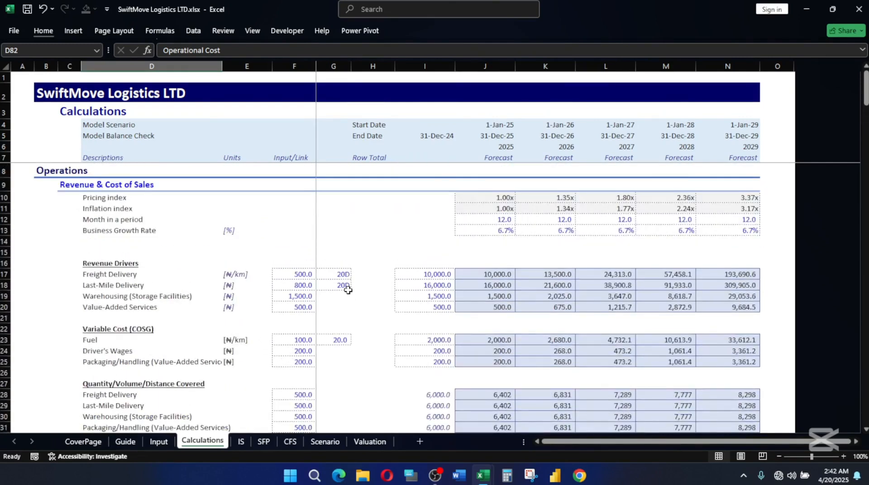
Step: Check the Input link behind Last-Mile Delivery cell G18, then switch back to the SwiftMove Logistics LTD Classs.xlsx workbook
left_click(347, 288)
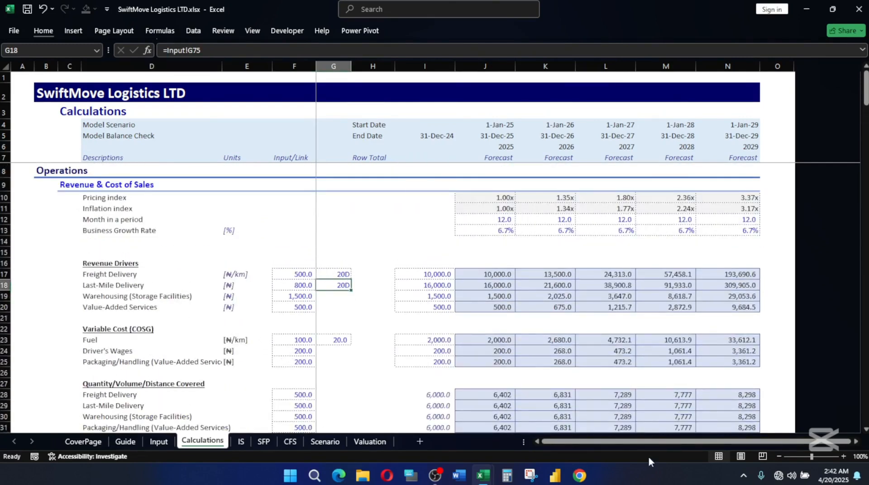
mouse_move(483, 476)
left_click(408, 417)
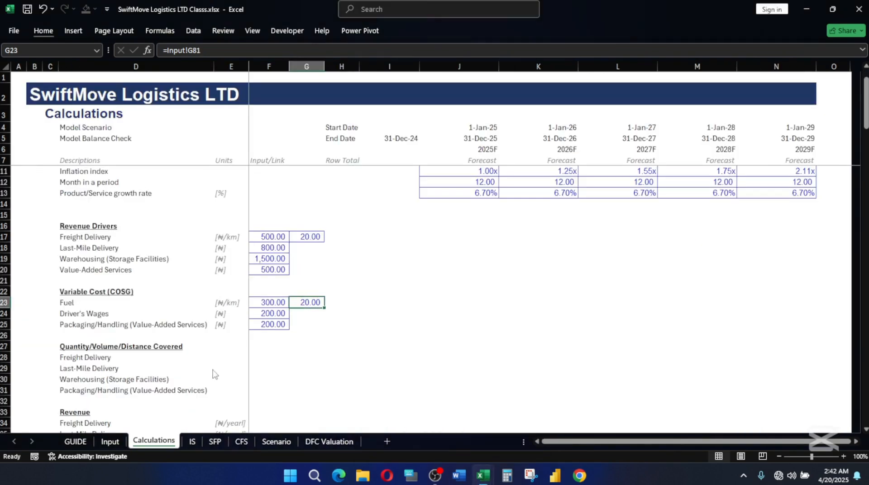
Step: Check Last-Mile Delivery cell G76 on the Input sheet and fill the Calculations link in G17 down to G18
left_click(110, 442)
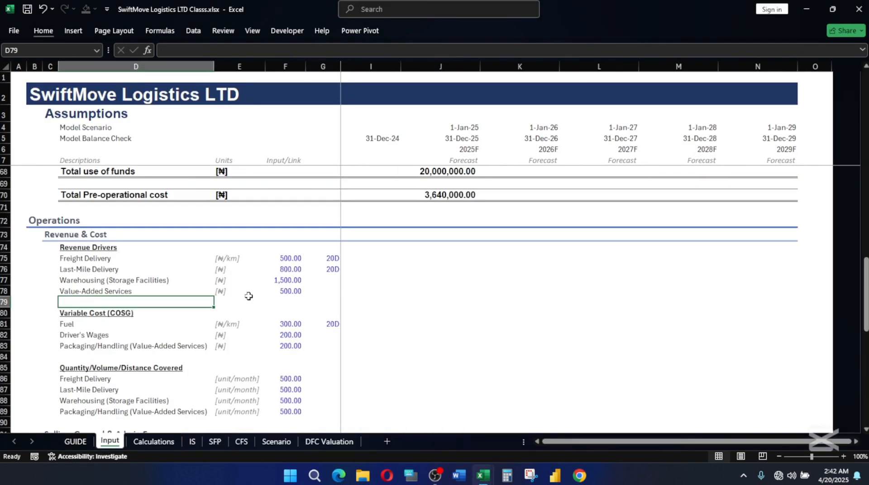
left_click(337, 271)
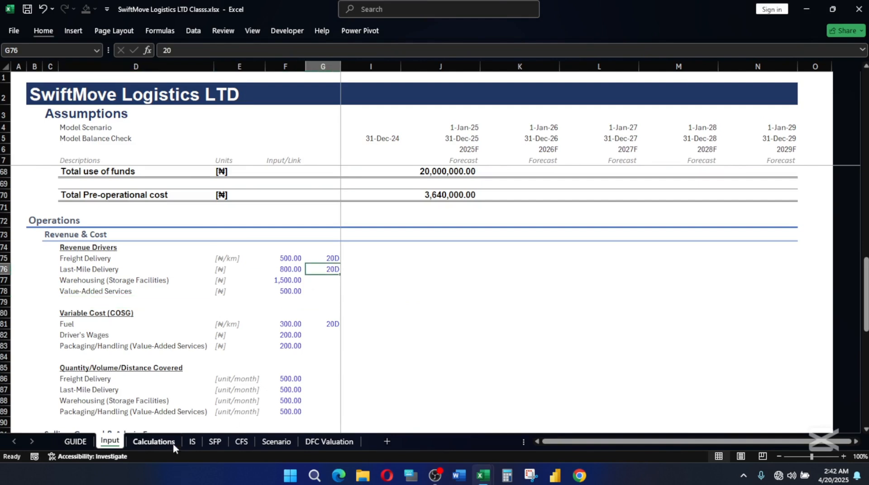
left_click(154, 442)
mouse_move(311, 235)
left_mouse_down()
mouse_move(311, 248)
mouse_move(306, 240)
left_mouse_up()
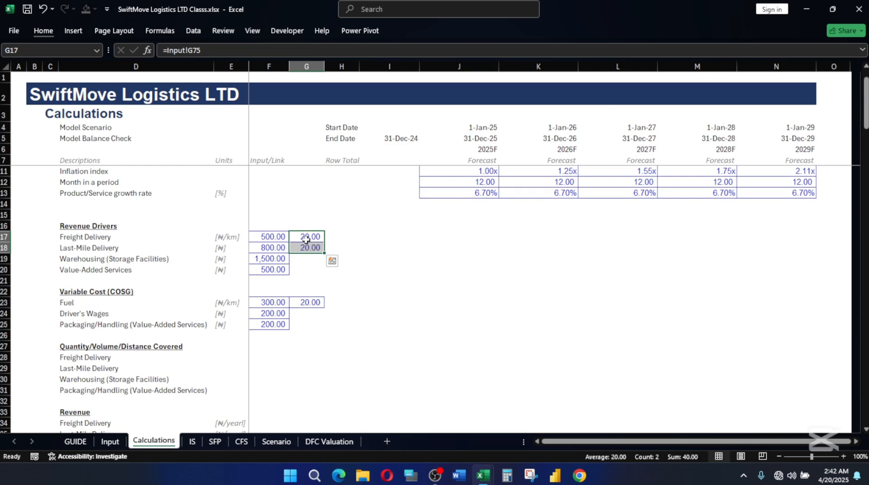
Step: Apply the custom number format 0"D" to the Freight Delivery, Last-Mile Delivery and Fuel cells G17:G18 and G23
left_click(309, 302, "ctrl")
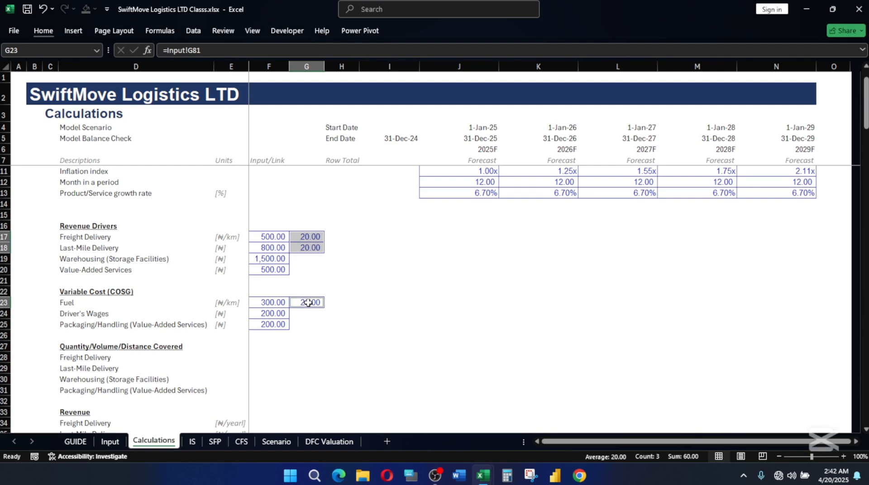
key("ctrl+1")
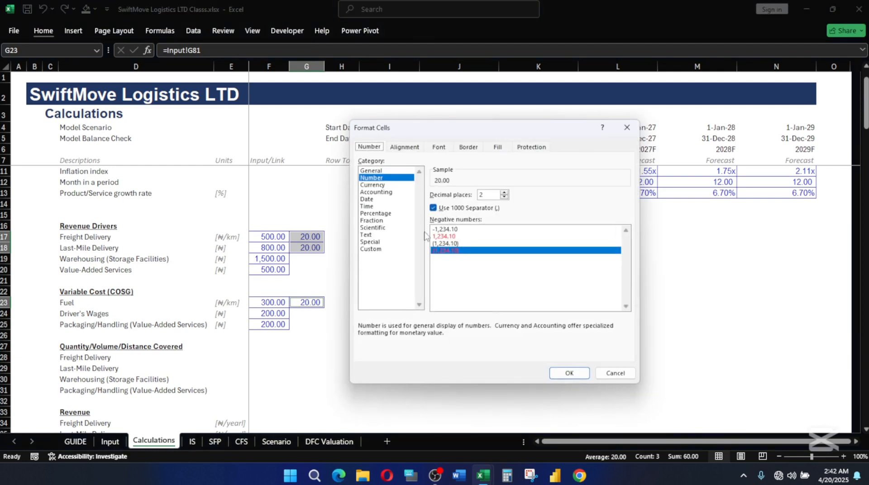
left_click(372, 250)
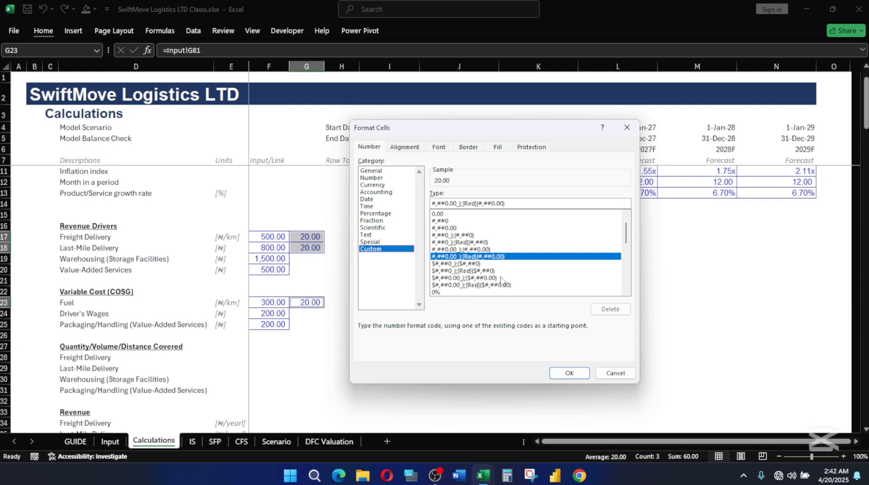
left_click_drag(626, 235, 627, 279)
left_click(438, 293)
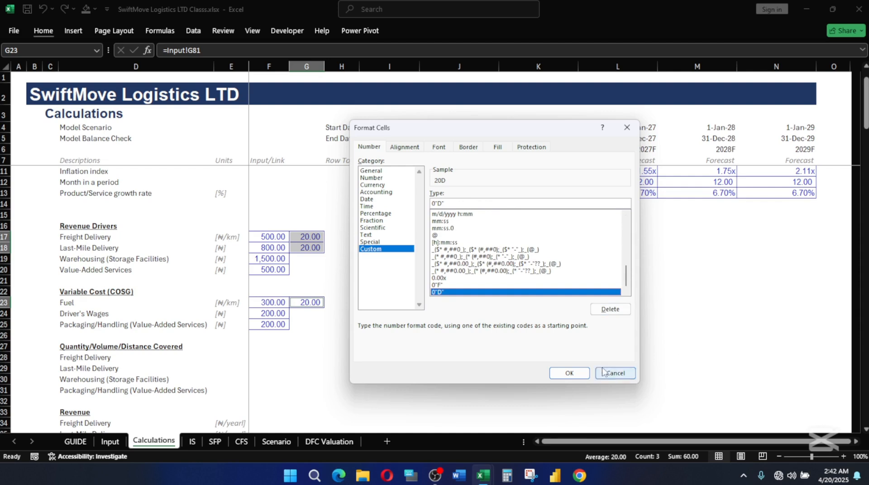
left_click(568, 374)
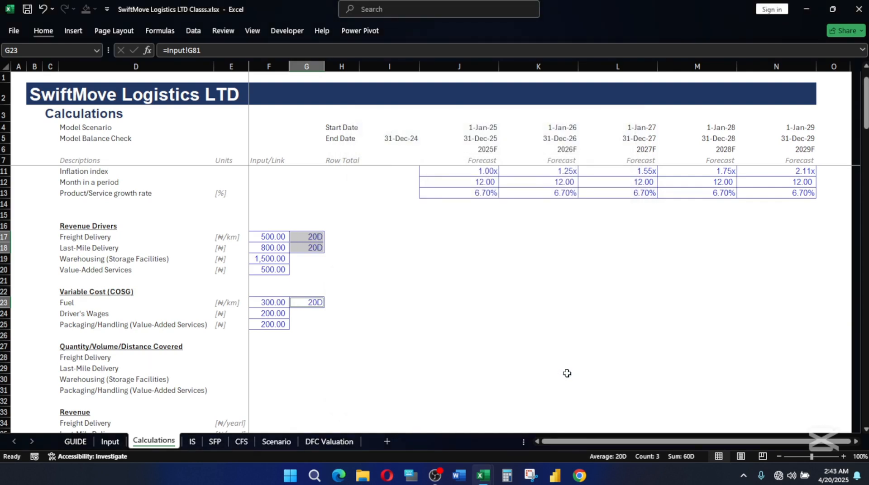
Step: Enter =F17*G17 for Freight Delivery in I17 and fill it down to Last-Mile Delivery in I18
left_click(382, 248)
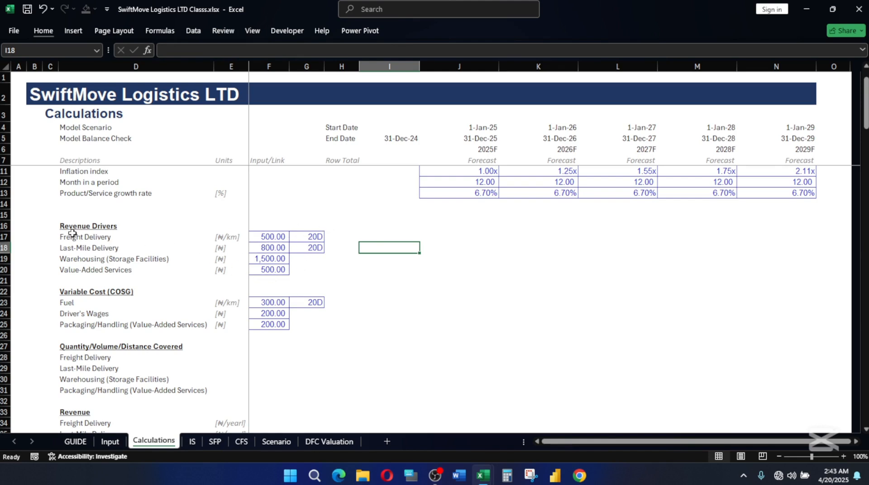
scroll(260, 259, "up", 1)
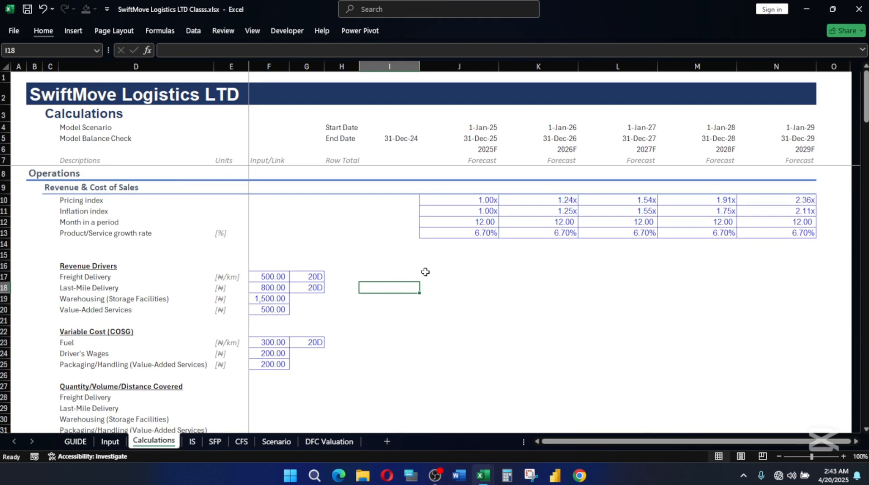
left_click(388, 265)
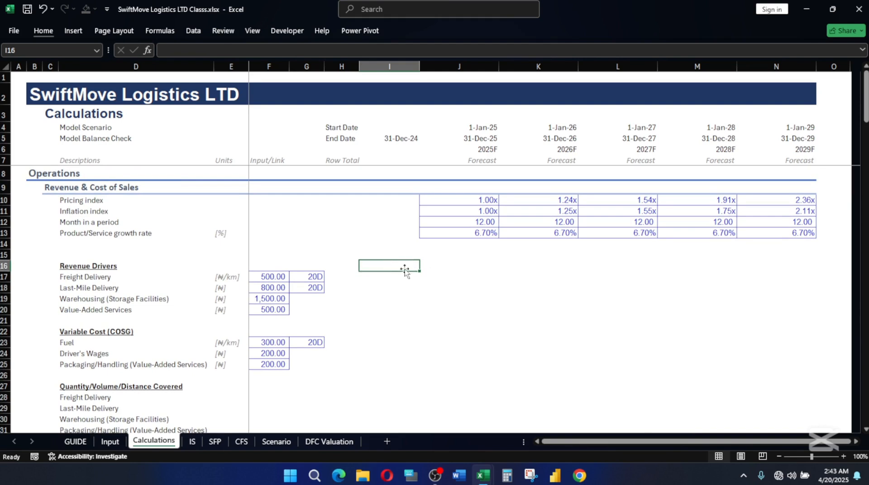
key("Down")
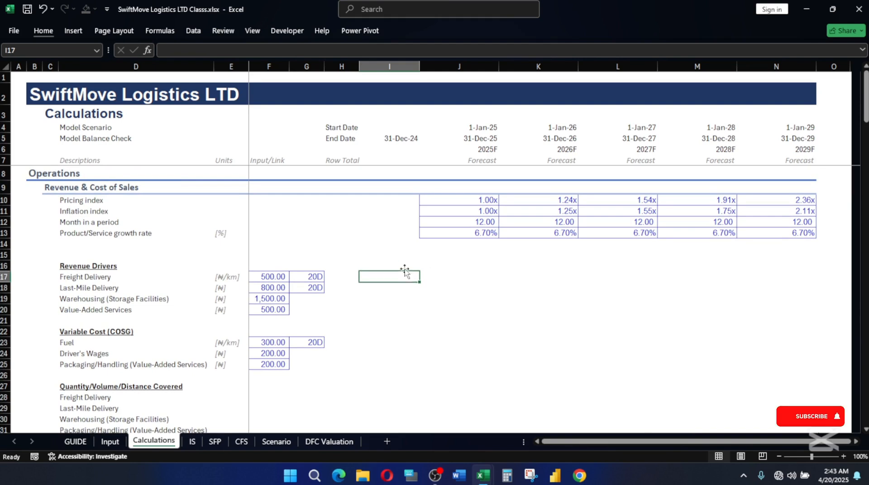
type("=")
left_click(277, 276)
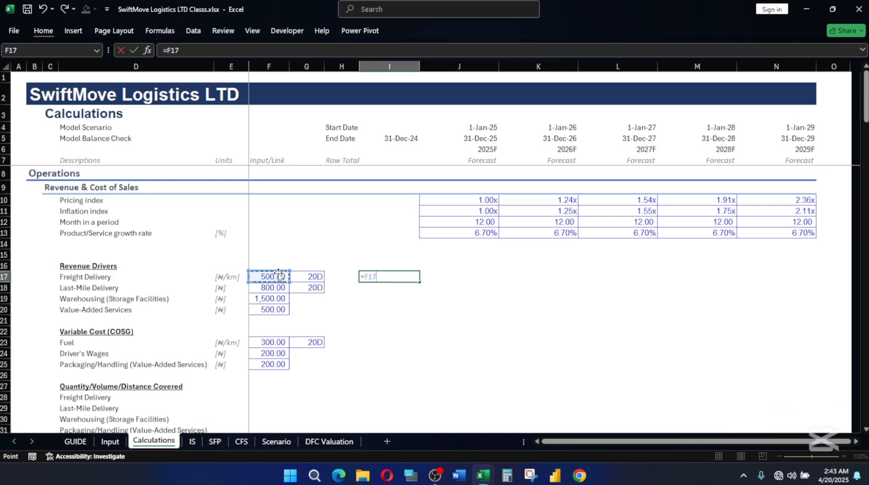
type("*")
left_click(311, 276)
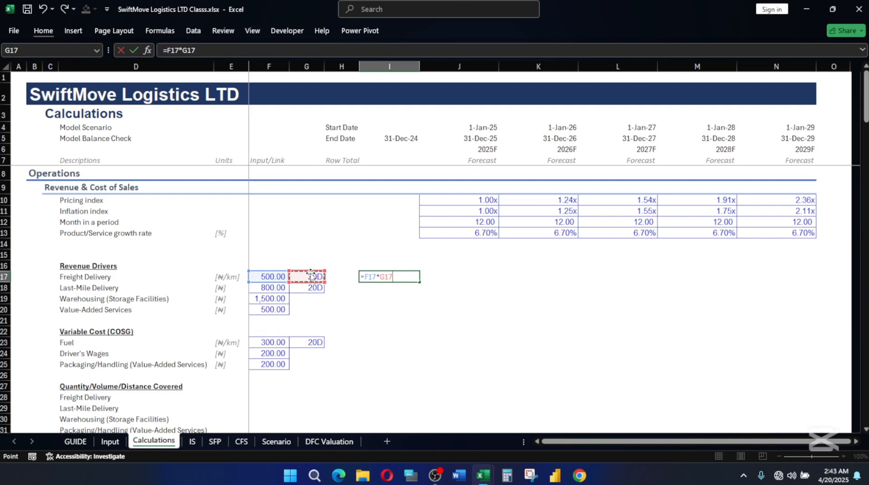
key("Return")
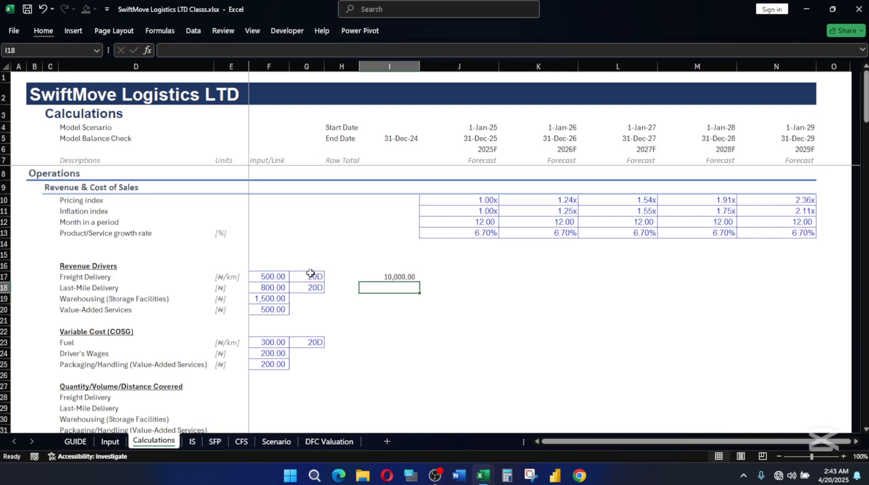
left_click(391, 274)
left_click_drag(418, 285, 417, 297)
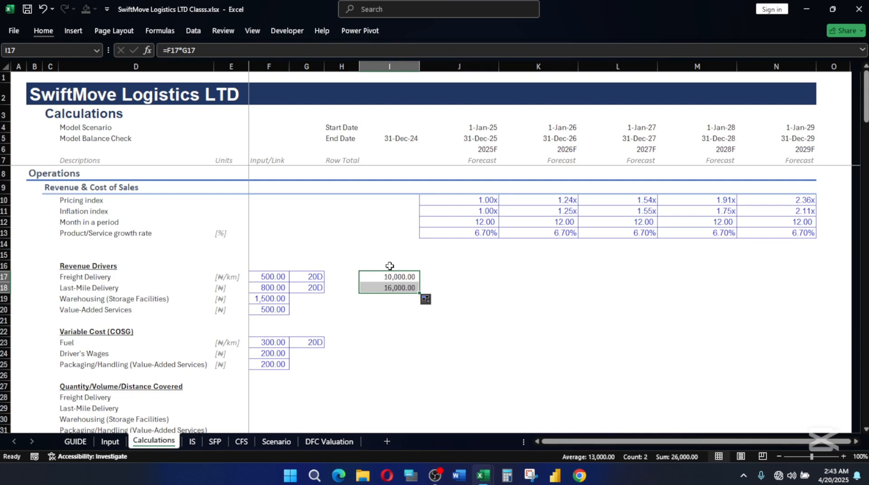
Step: Apply the Explanatory Text cell style to the Revenue Drivers cells I17:I20
key("shift+Down")
key("shift+Down")
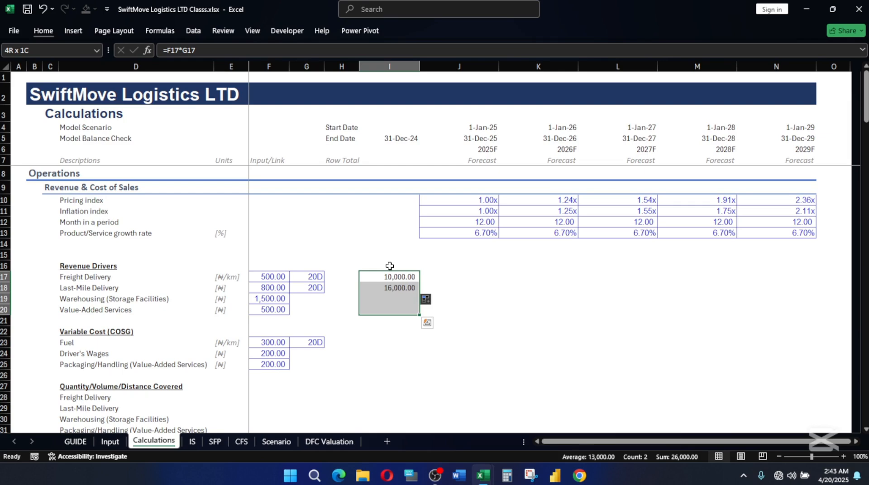
key("alt")
key("h")
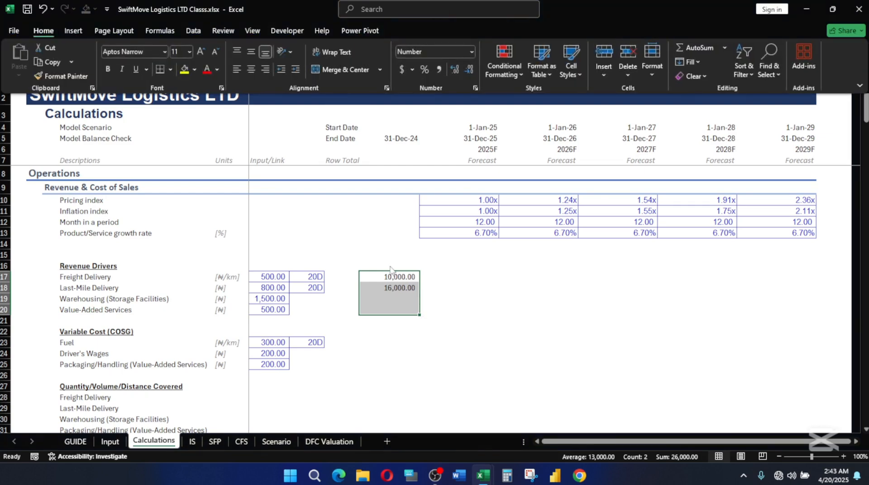
key("j")
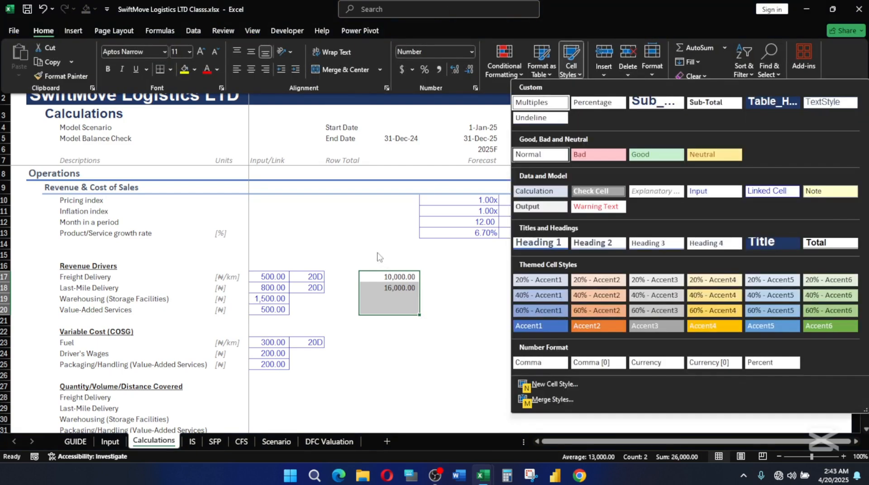
left_click(658, 194)
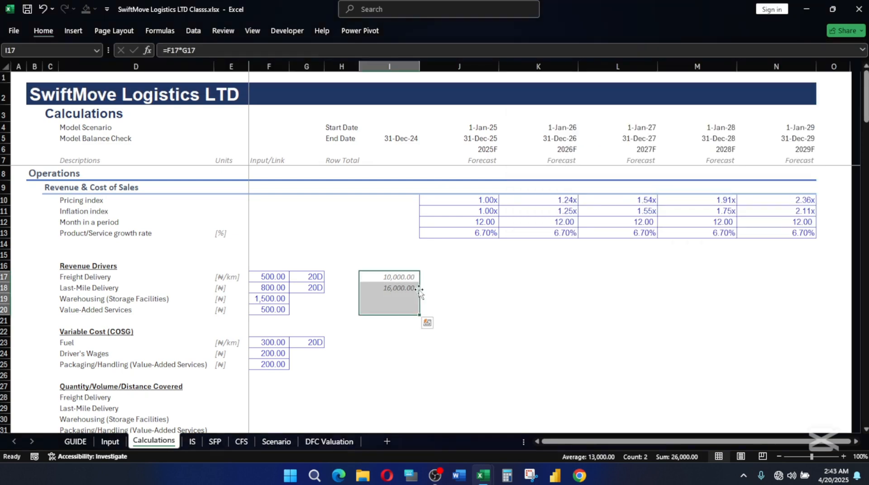
left_click(436, 275)
Step: Link Warehousing cell I19 to F19 and fill the link down to Value-Added Services in I20
left_click(399, 299)
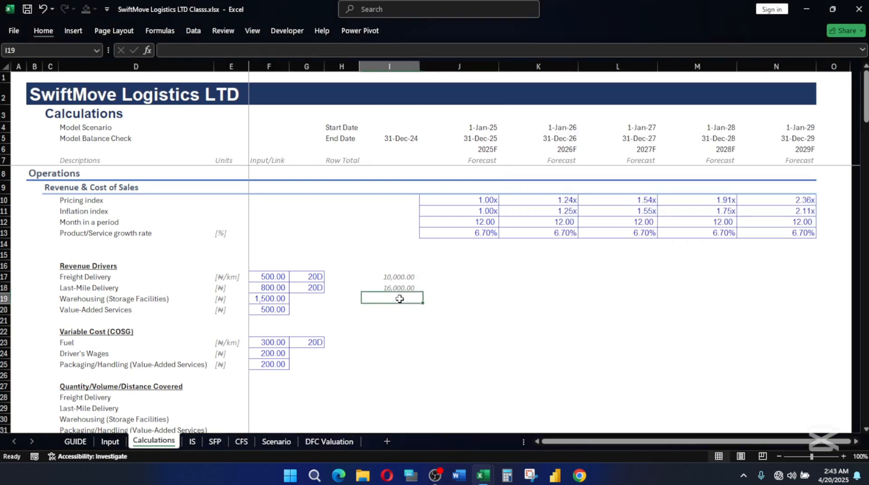
type("=")
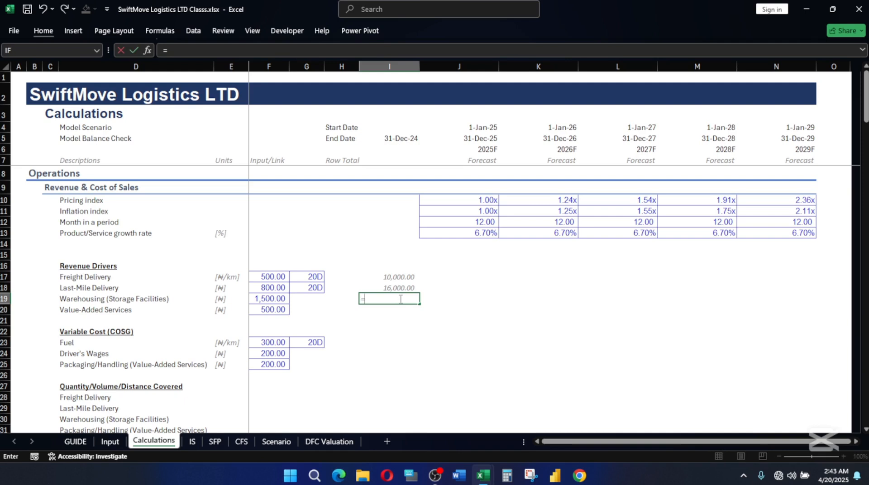
left_click(267, 299)
key("Return")
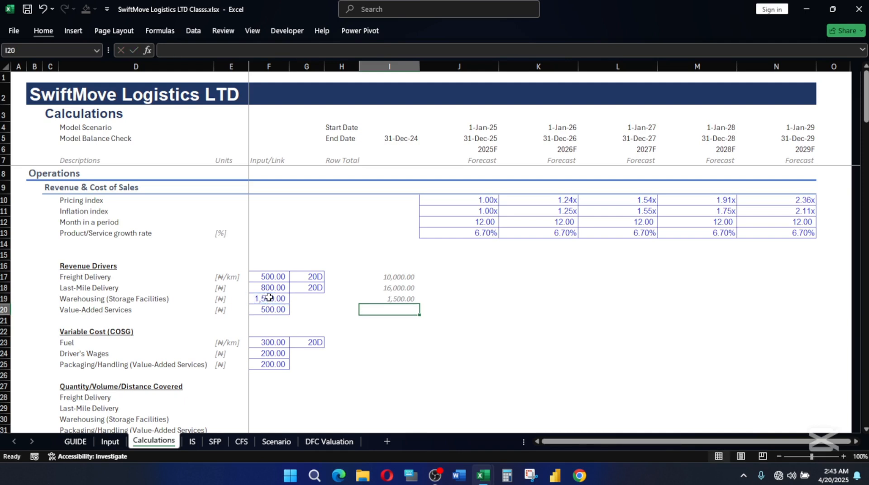
key("ctrl+d")
Step: Enter =I17*J10 in J17 to multiply the Freight Delivery rate by the 2025F pricing index
left_click(444, 277)
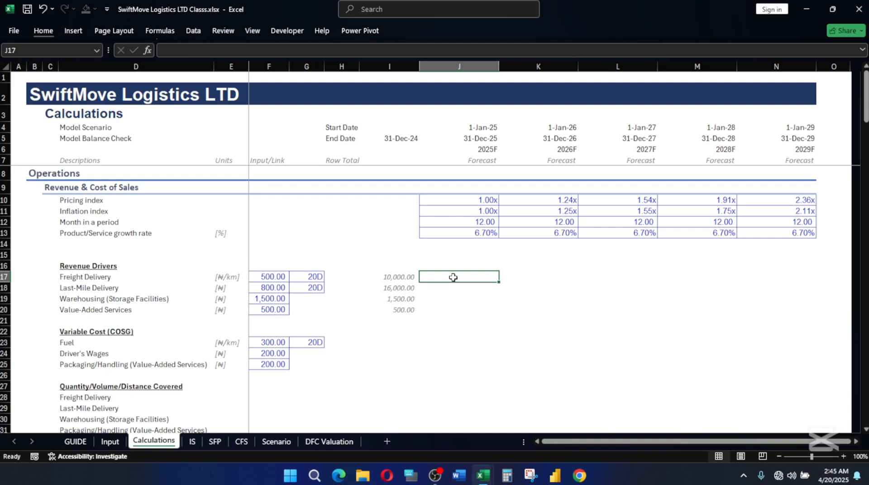
type("=")
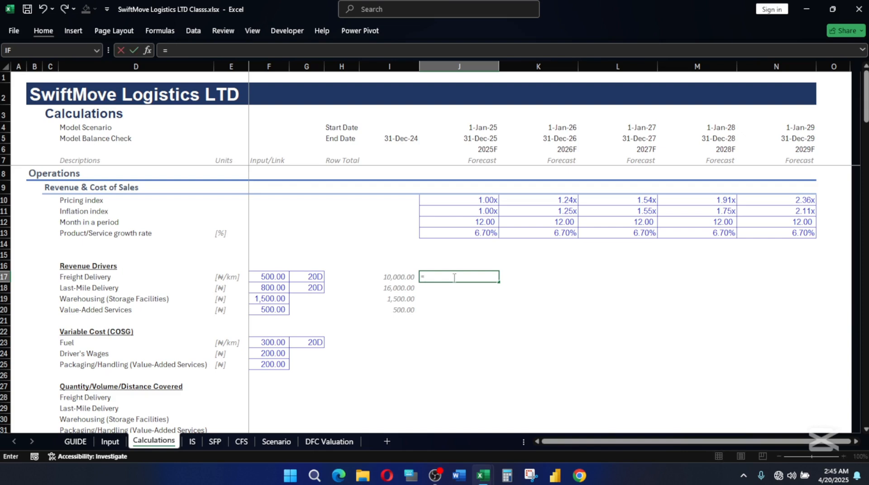
left_click(398, 275)
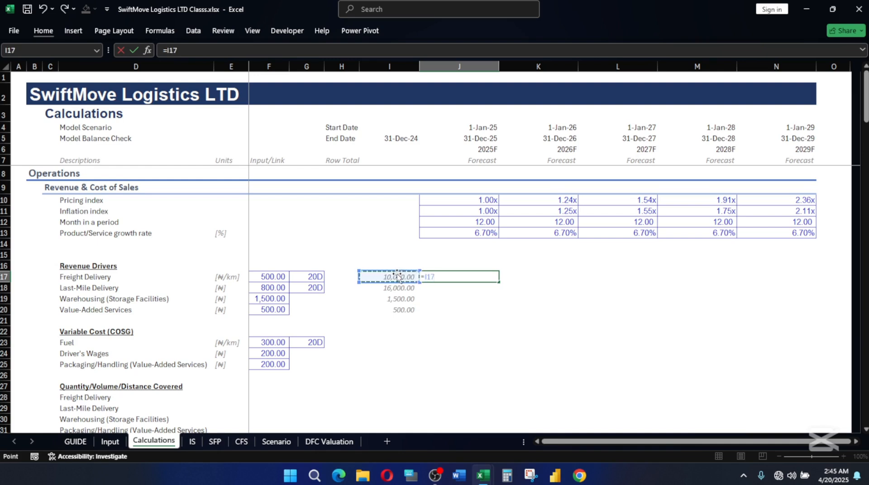
type("*")
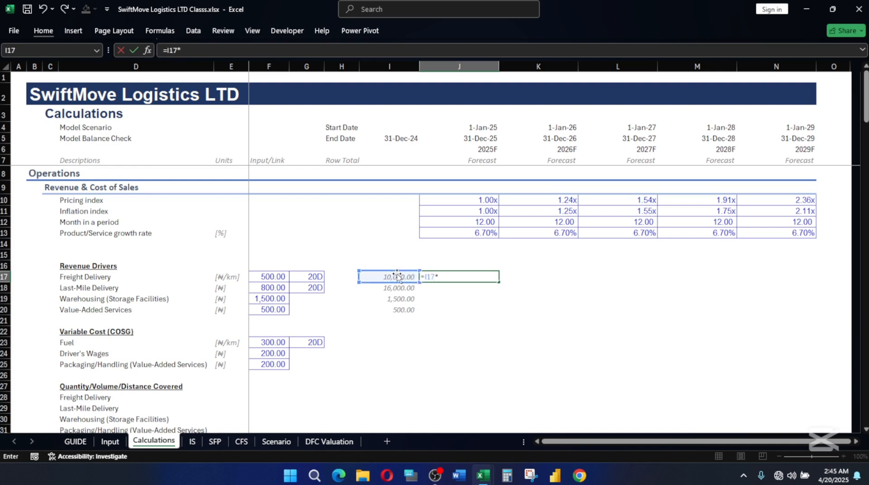
left_click(480, 200)
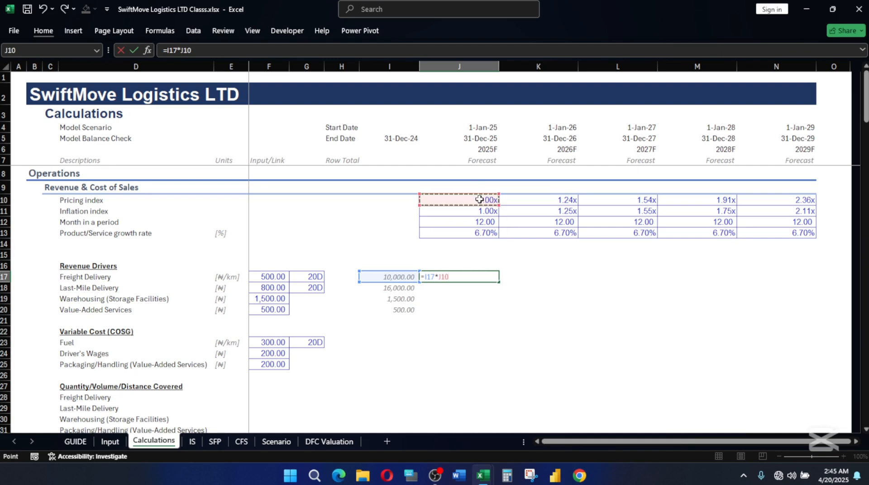
key("ctrl+Return")
key("Return")
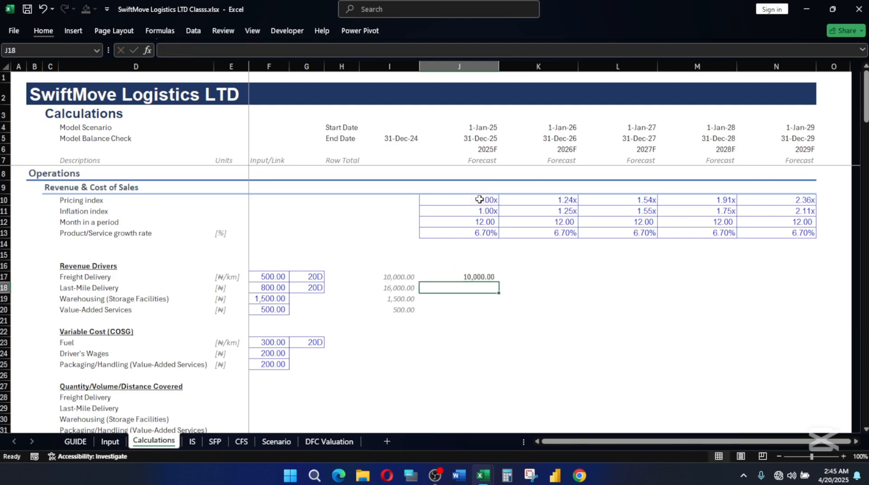
Step: Fill the J17 formula down through J20 and inspect the cell references of the copy in J18
left_click(471, 275)
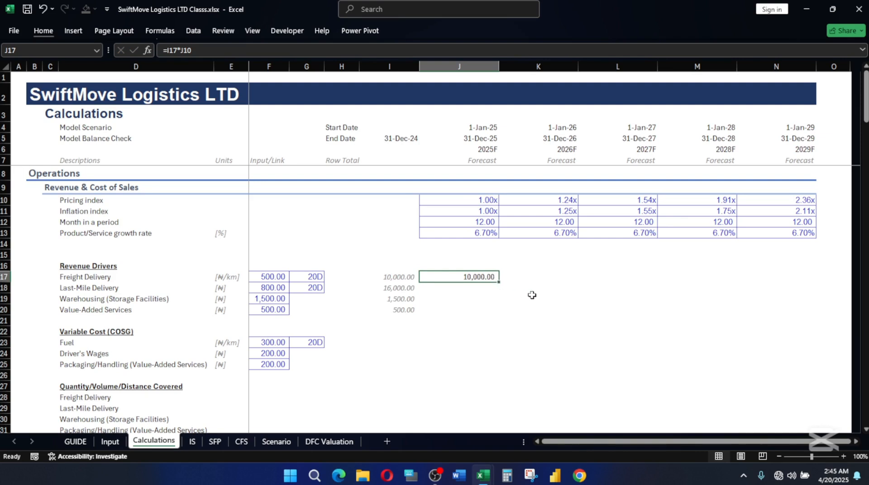
left_click_drag(500, 283, 500, 318)
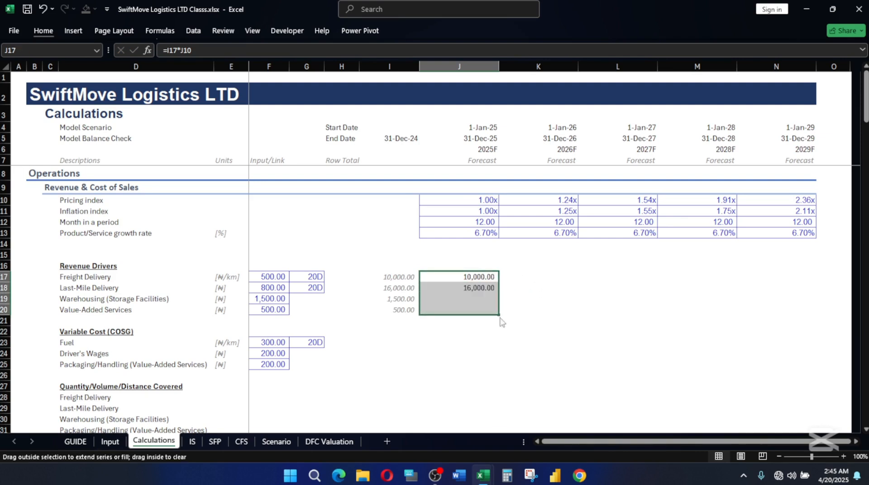
double_click(473, 289)
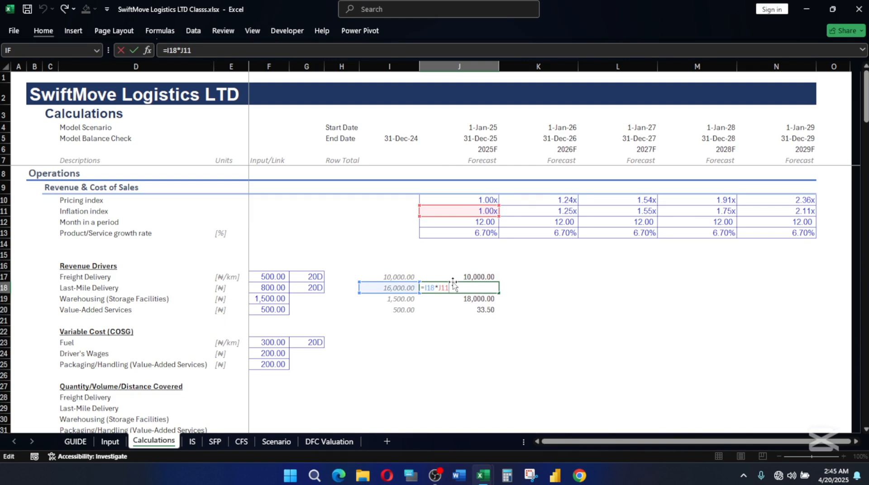
left_click(438, 287)
key("Return")
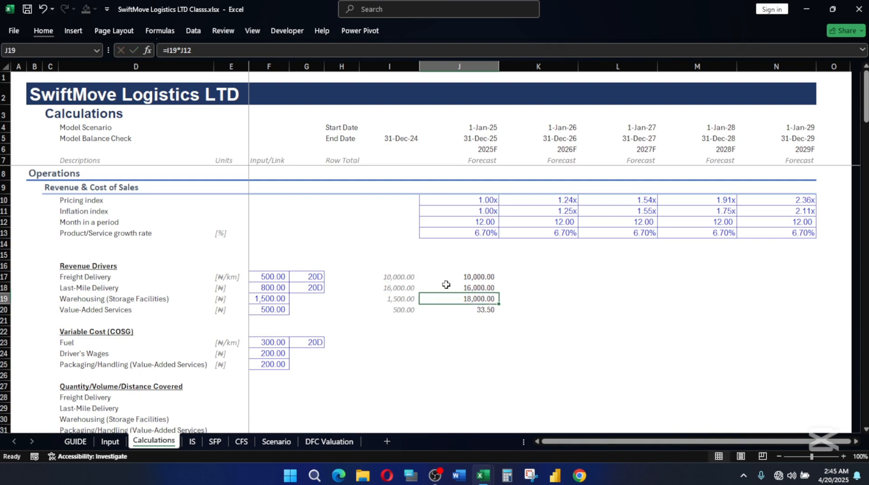
Step: Lock the pricing index row in the Freight Delivery formula in J17 so it reads =I17*J$10
double_click(474, 277)
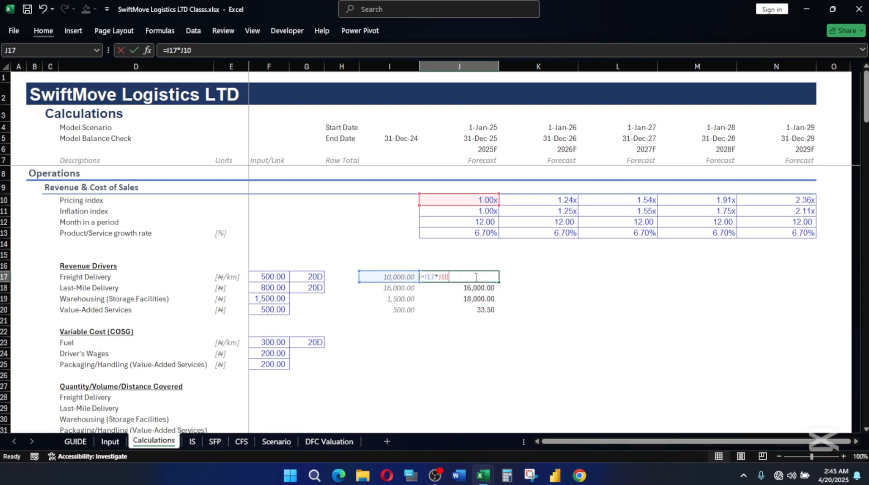
double_click(443, 277)
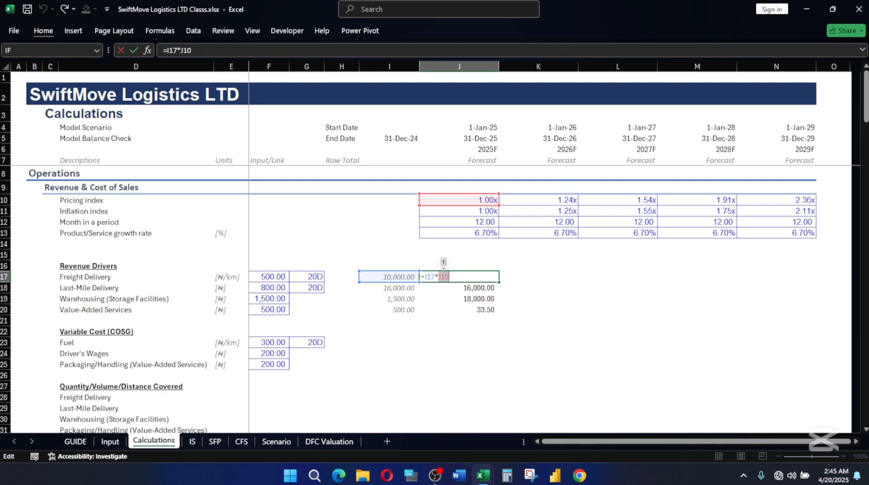
key("F4")
key("F4")
key("Return")
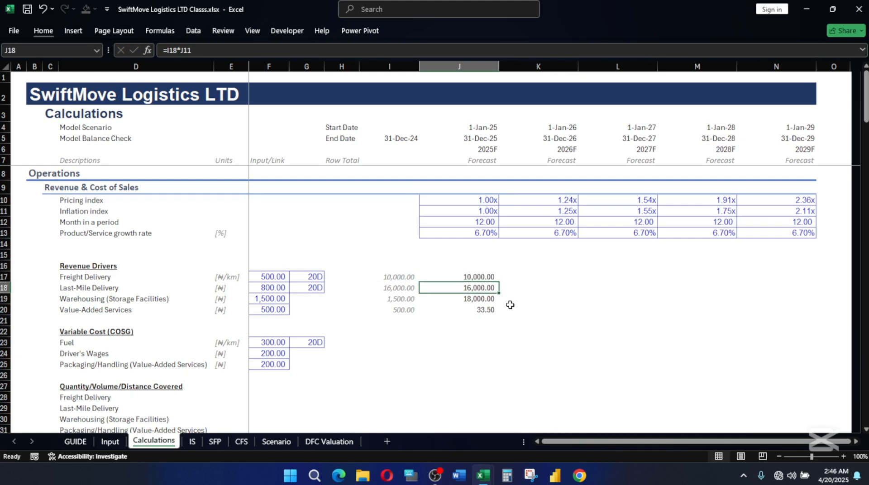
Step: Fill the J17 formula down through J20 and check the references of the copies in J18 and J19
left_click(495, 277)
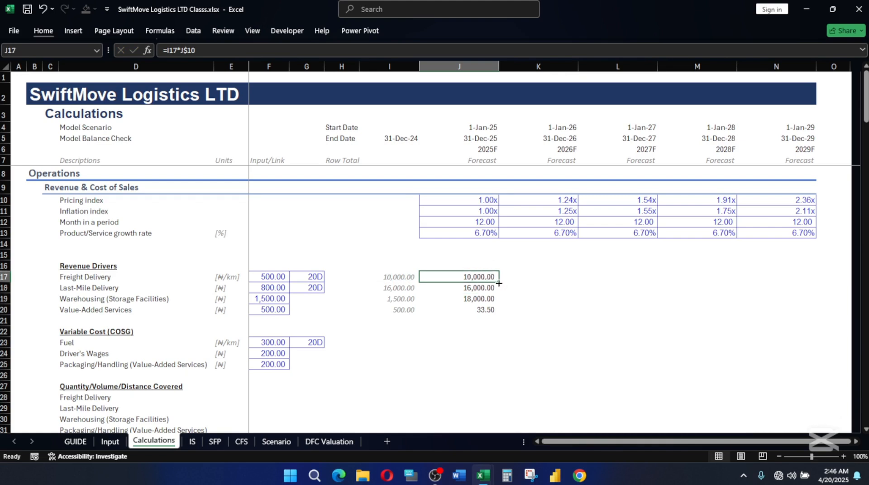
left_click_drag(499, 281, 495, 319)
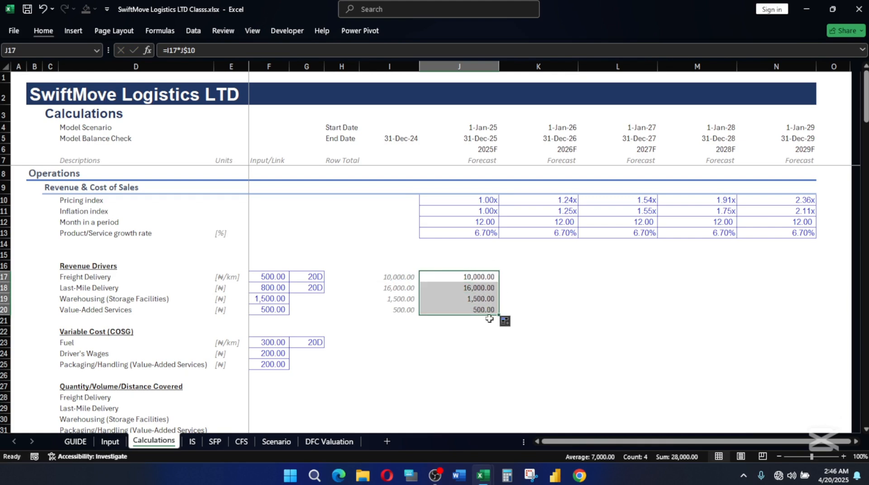
double_click(478, 287)
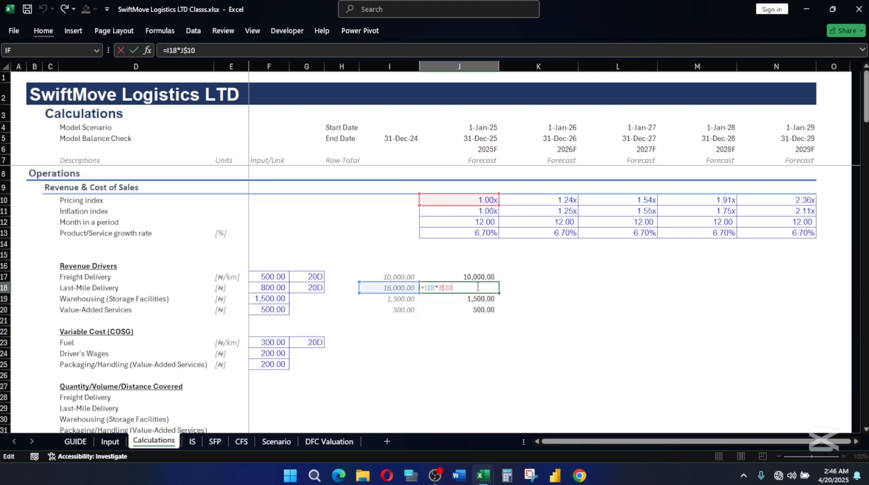
key("Return")
double_click(467, 299)
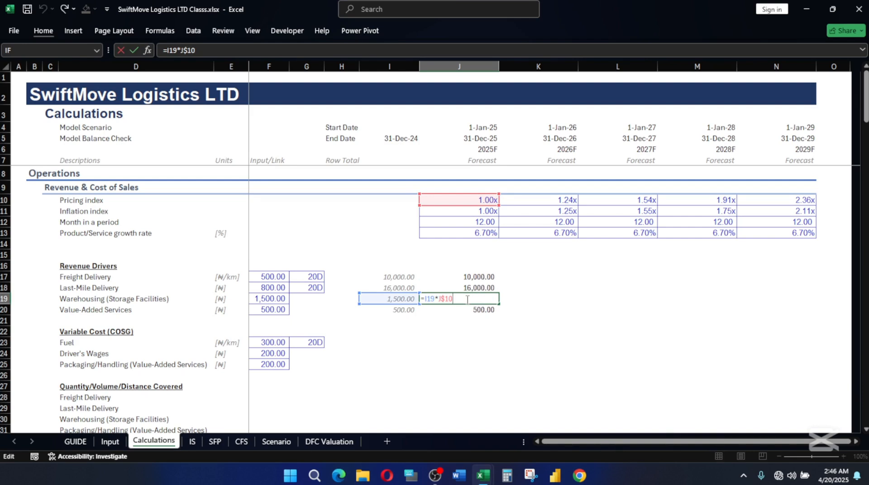
key("Return")
Step: Fill the Revenue Drivers formulas in J17:J20 across through column N (2029F) and check the cell references in K17
left_click(478, 281)
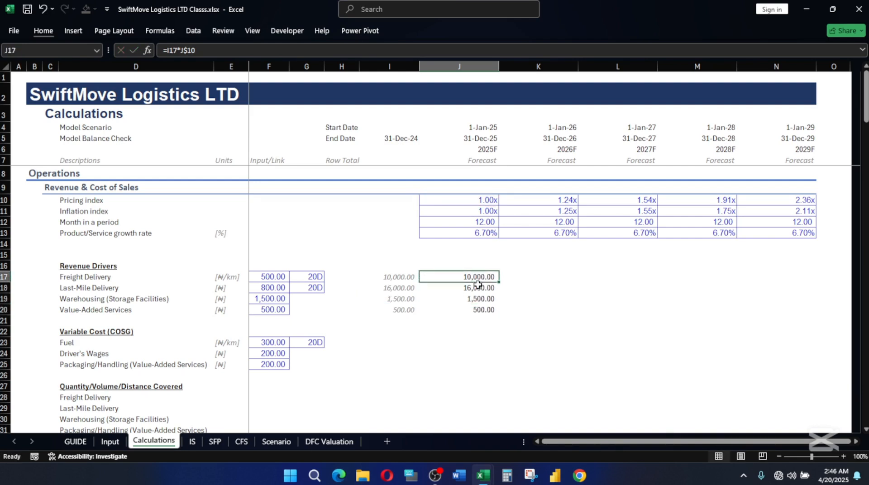
mouse_move(478, 284)
left_mouse_down()
mouse_move(481, 314)
mouse_move(783, 311)
left_mouse_up()
left_click(556, 277)
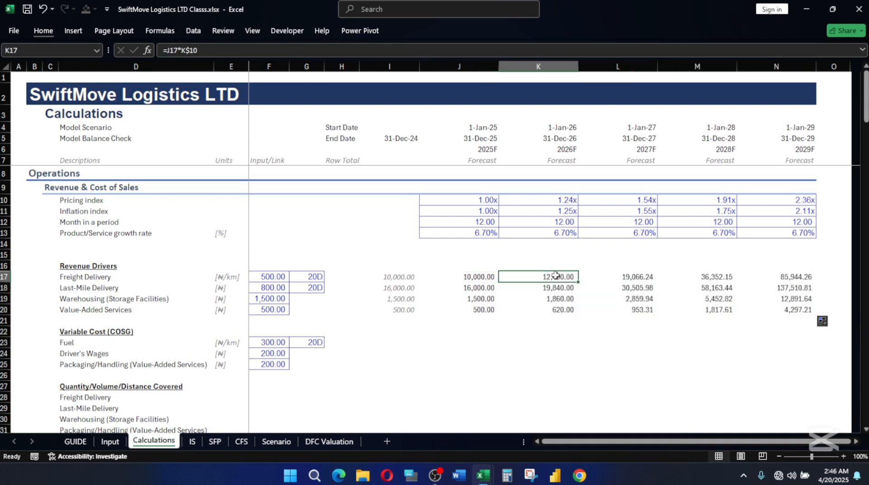
double_click(556, 277)
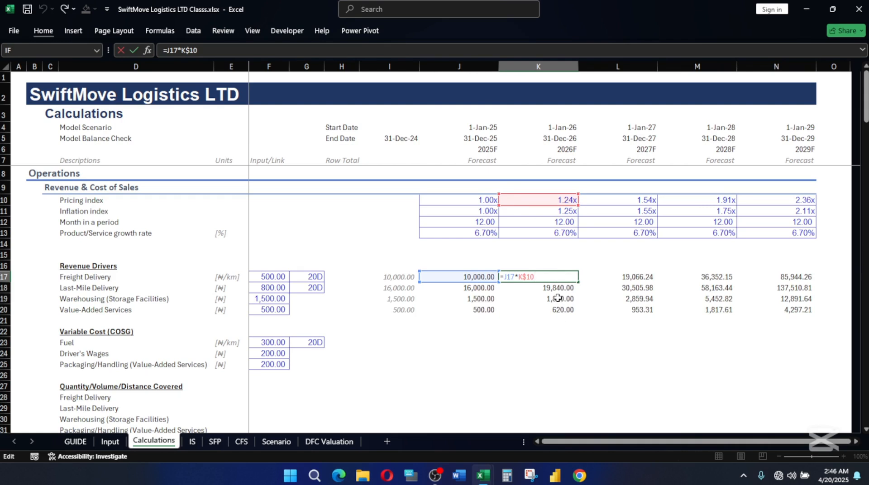
key("Escape")
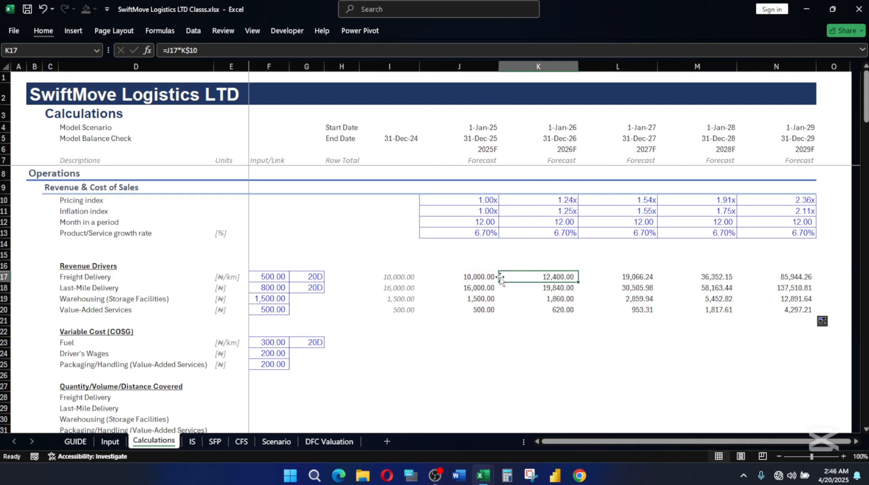
left_click(474, 276)
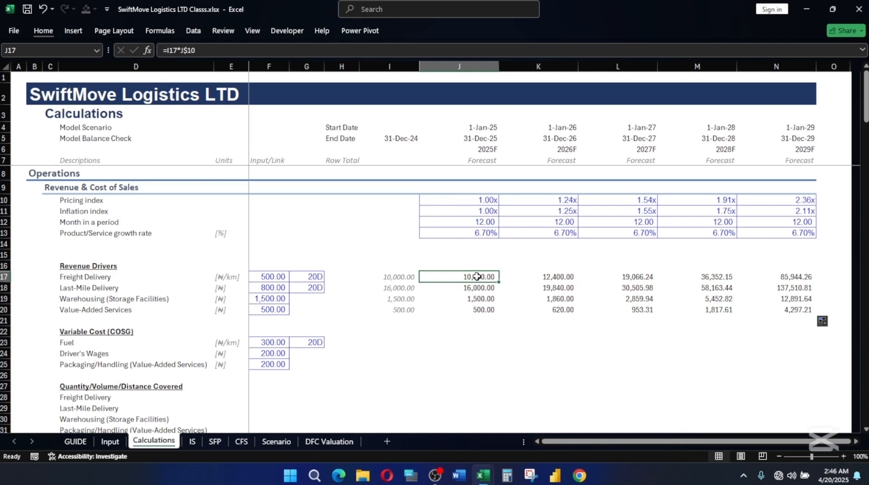
left_click_drag(478, 277, 499, 300)
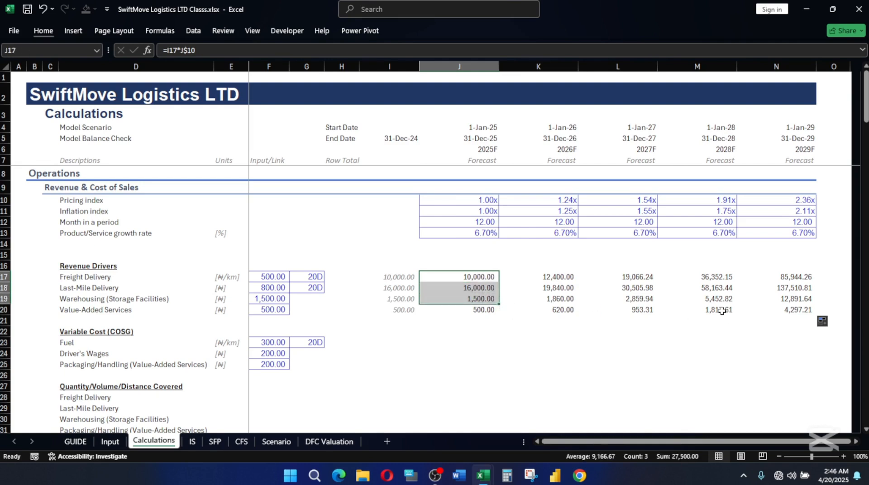
left_click(635, 301)
left_click(538, 276)
key("F2")
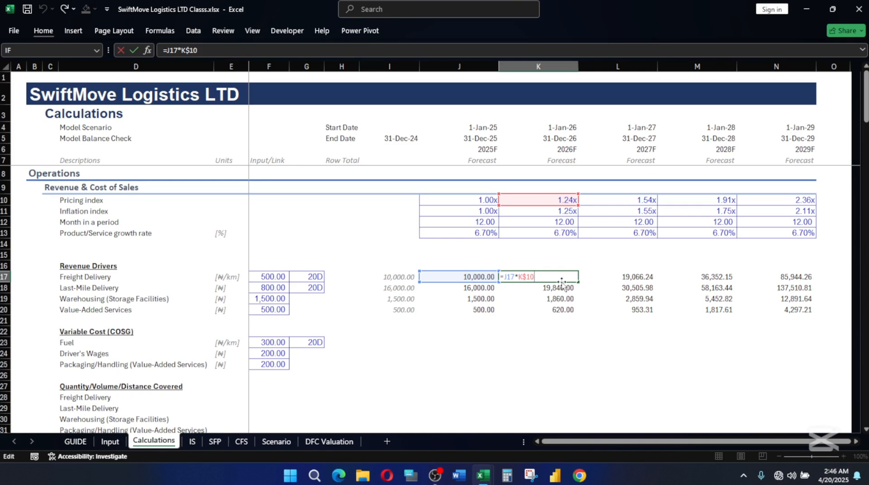
key("Escape")
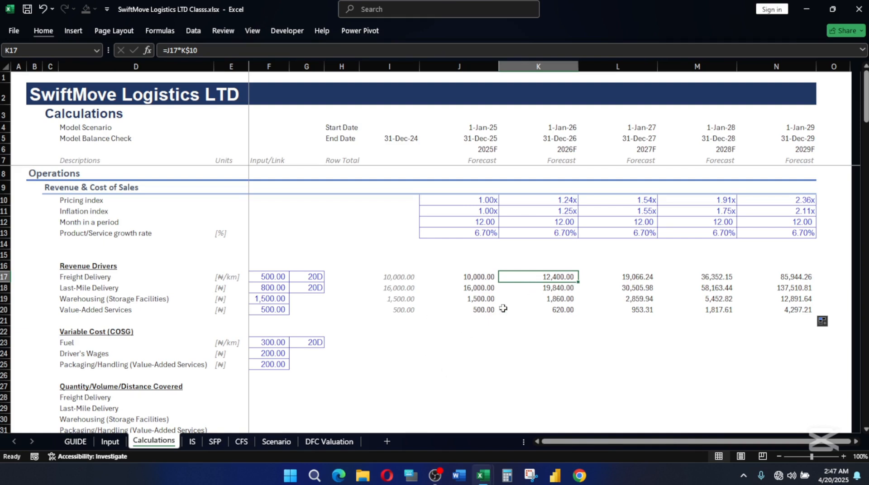
Step: Apply the Calculation cell style to the Revenue Drivers forecast cells J17:N20
left_click(464, 275)
left_click_drag(470, 285, 815, 313)
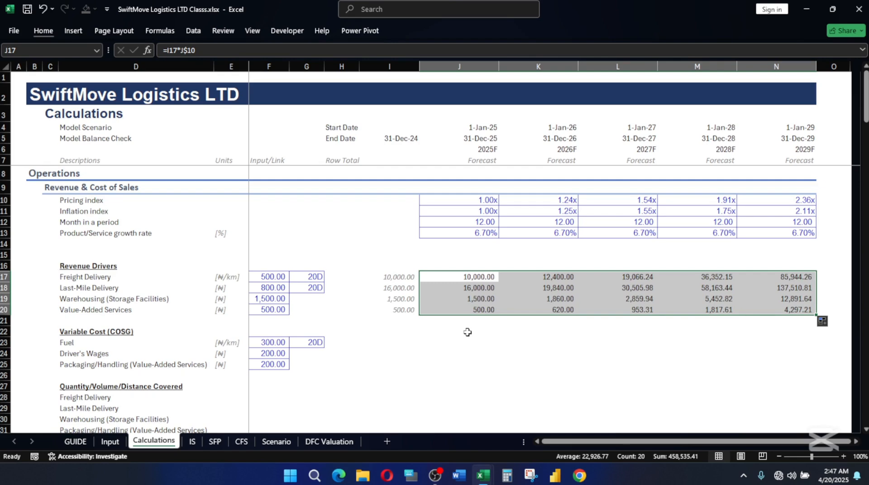
key("alt")
key("h")
key("j")
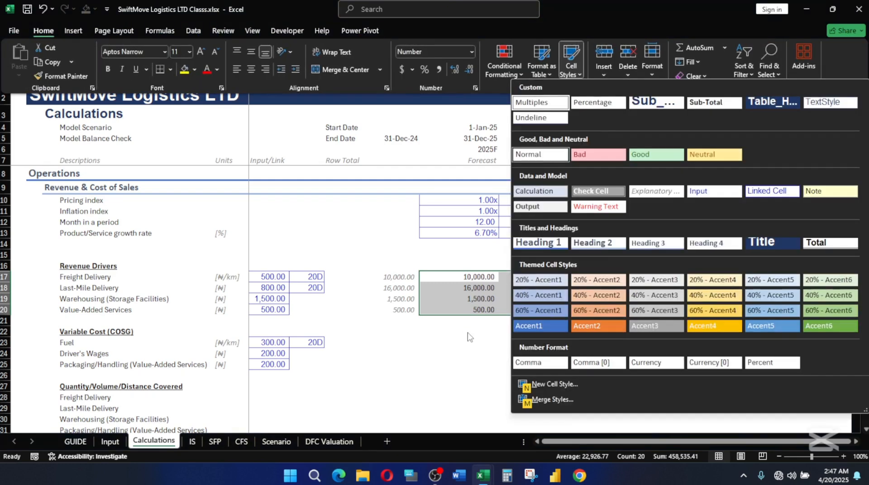
left_click(528, 277)
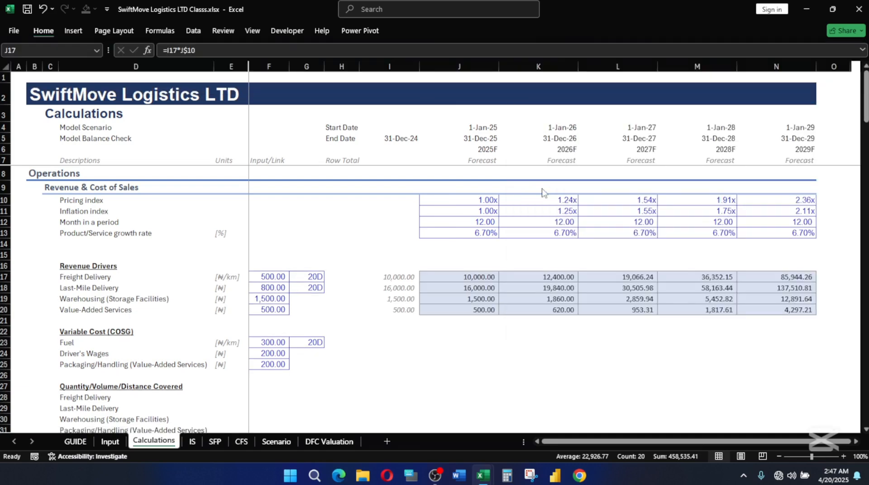
left_click(526, 280)
left_click(458, 340)
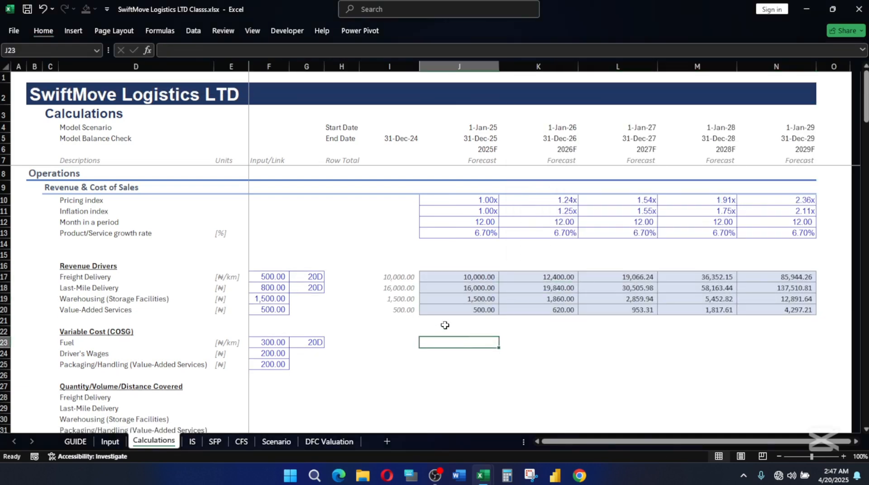
left_click(445, 325)
left_click(430, 352)
left_click(465, 278)
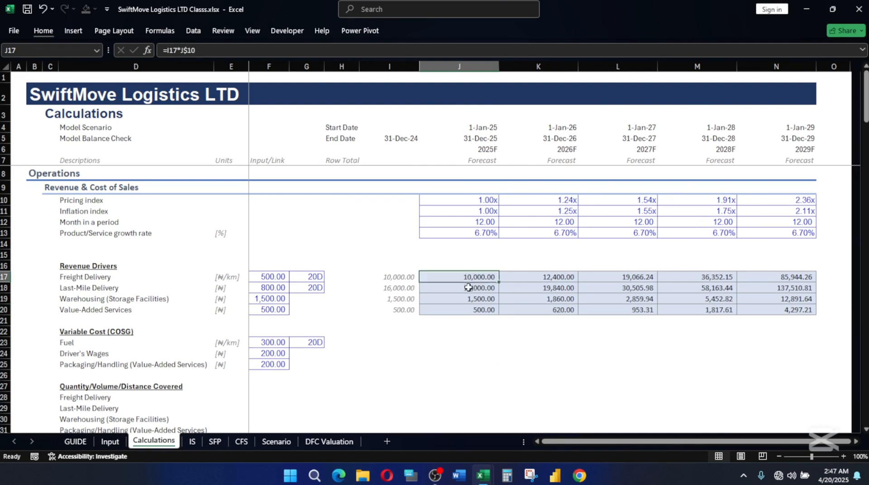
left_click_drag(468, 288, 771, 317)
left_click(475, 342)
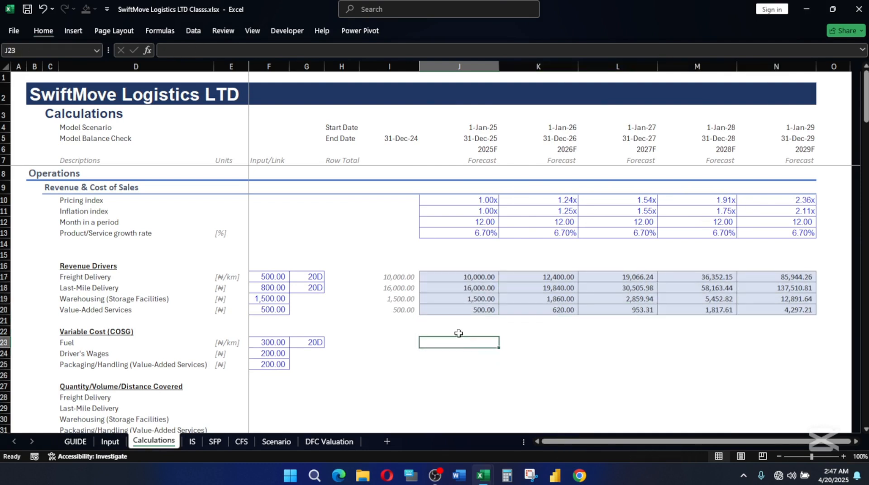
left_click(425, 332)
left_click(446, 341)
key("Left")
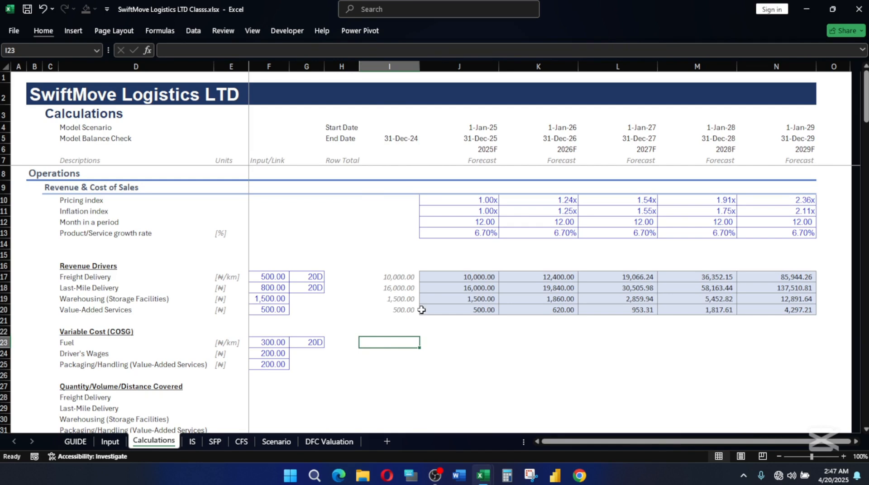
Step: Copy the Revenue Drivers formulas in I17:I20 to the Variable Cost block starting at I23 and check the Fuel formula
left_click_drag(398, 276, 406, 311)
key("ctrl+v")
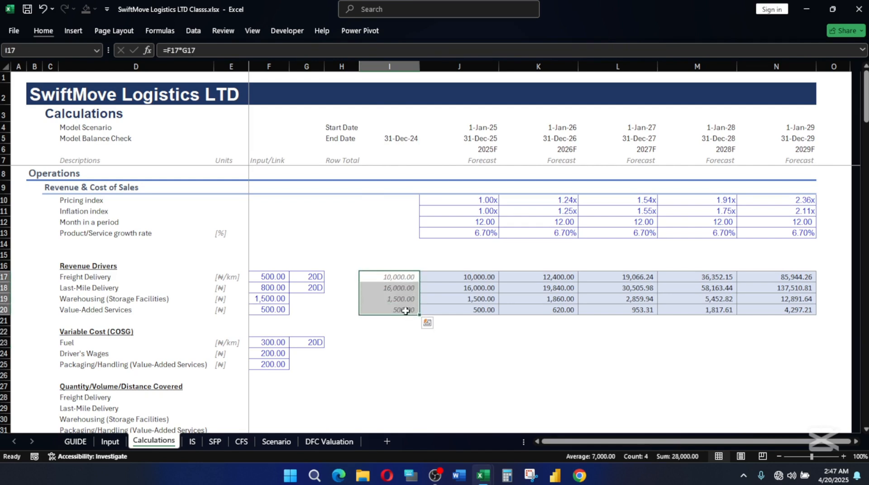
key("ctrl+c")
left_click(380, 337)
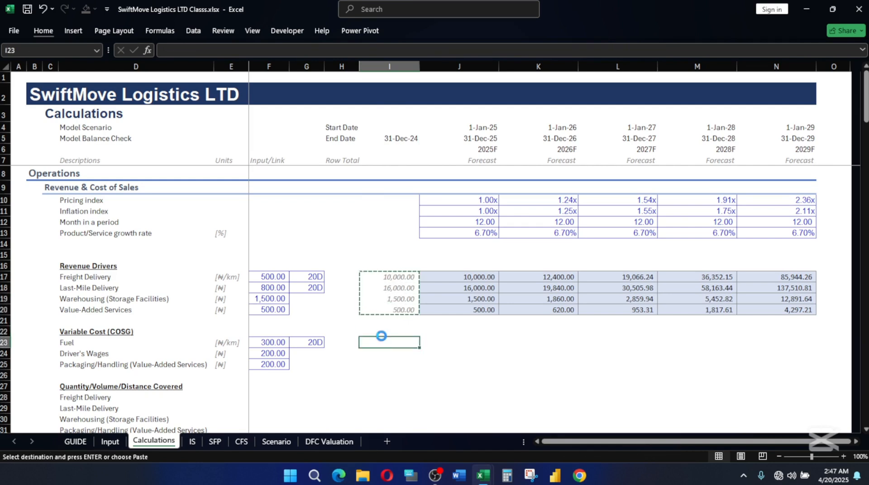
key("ctrl+v")
left_click(384, 345)
double_click(396, 342)
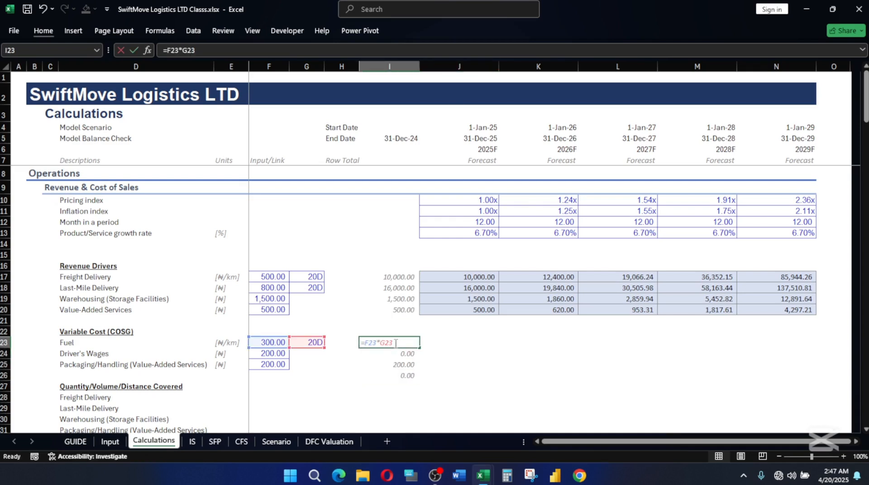
key("Escape")
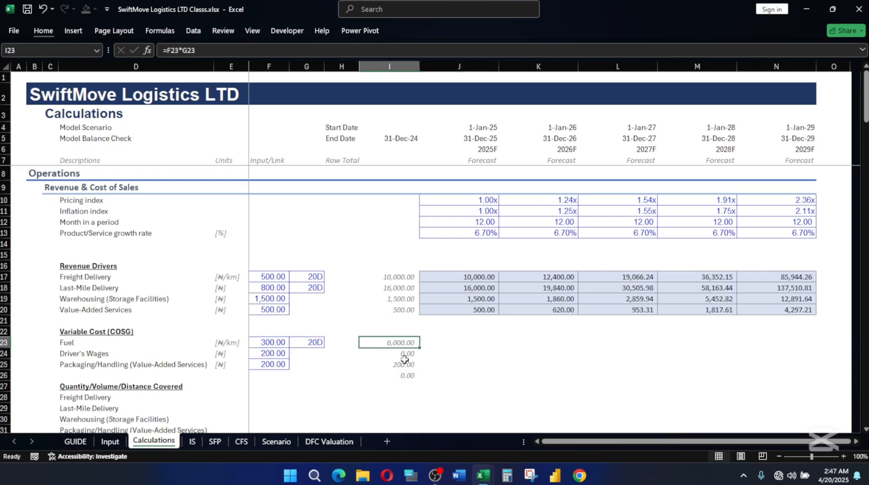
Step: Copy the I25 link formula into Driver's Wages cell I24 so it reads =F24, and clear the surplus formula in I26
left_click(404, 353)
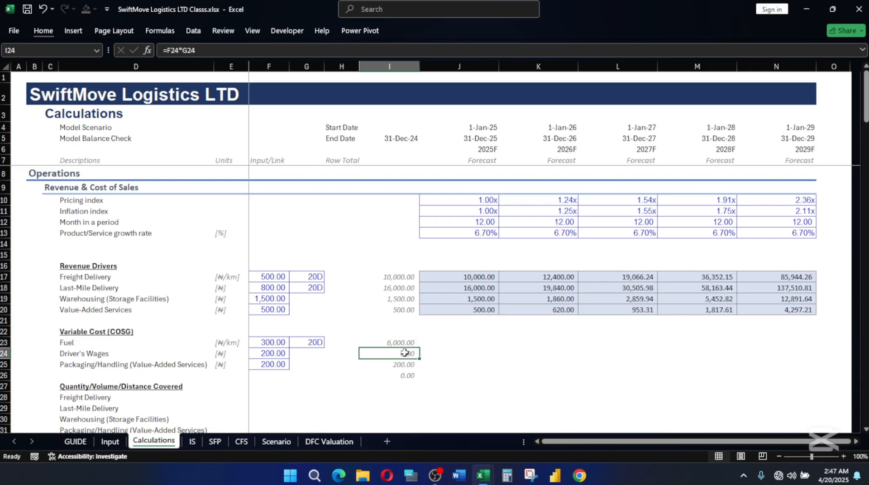
left_click(402, 365)
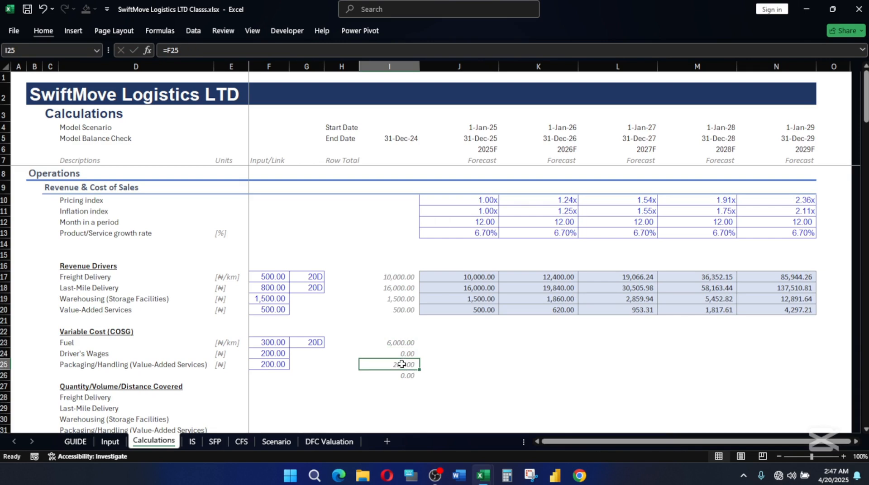
key("ctrl+c")
left_click_drag(402, 354, 408, 374)
left_click(427, 388)
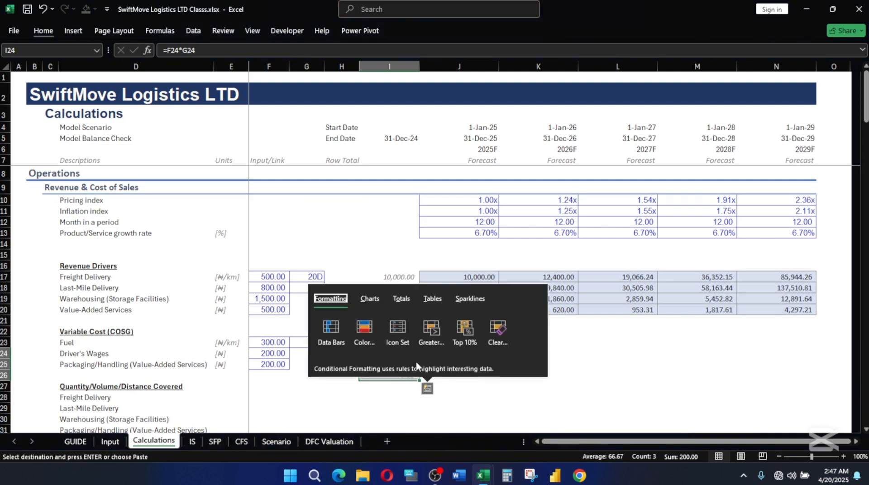
key("Escape")
left_click(403, 354)
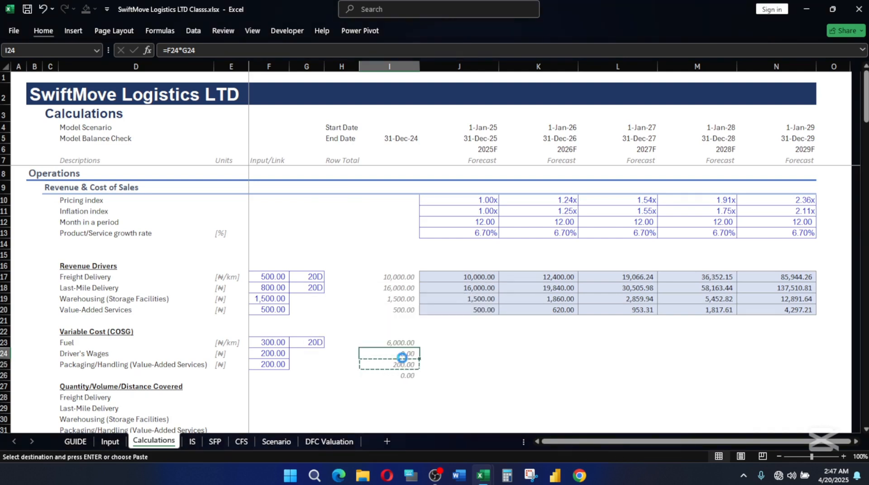
key("ctrl+v")
left_click(401, 376)
key("Delete")
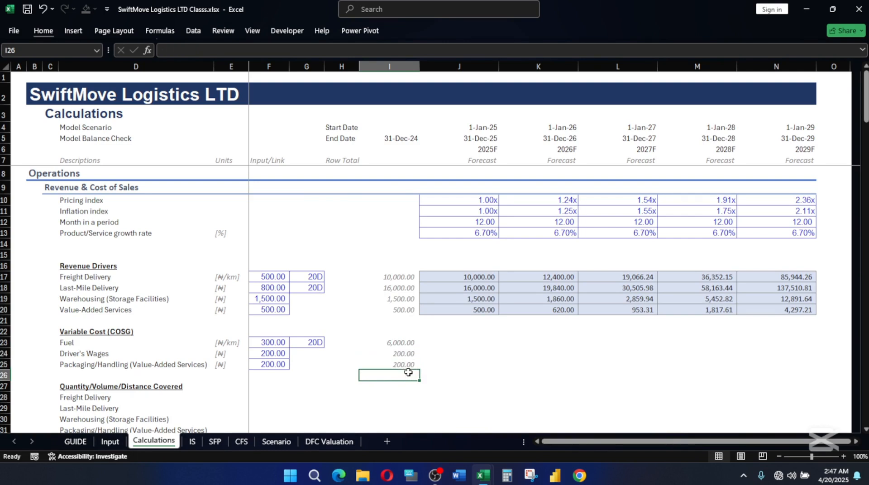
Step: Review the Fuel formula in I23 and the Driver's Wages link in I24, and select Fuel's 2025F cell J23
left_click(443, 353)
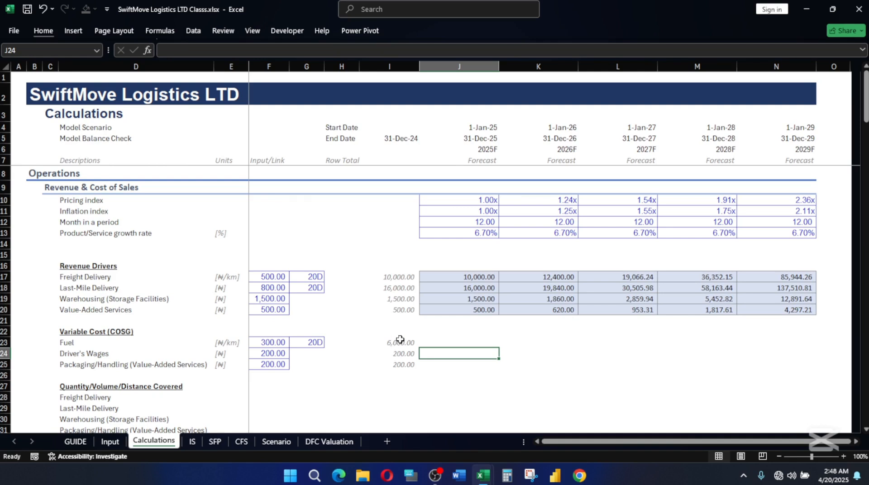
double_click(398, 340)
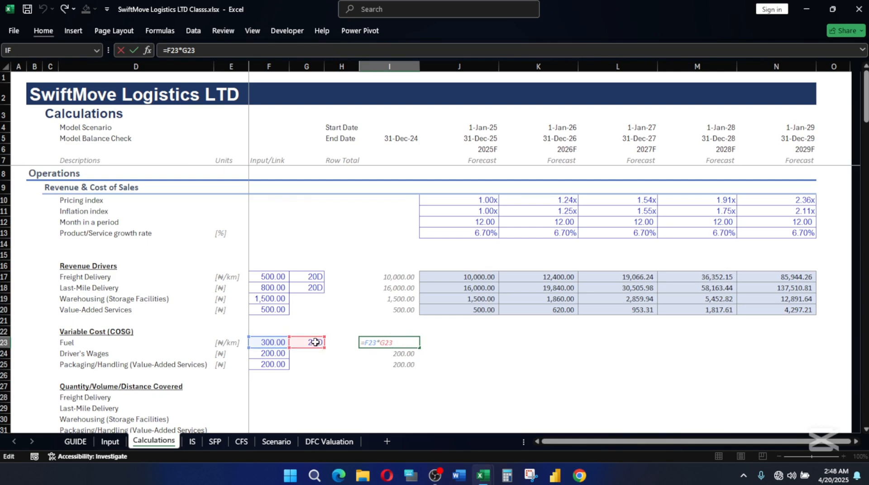
key("Return")
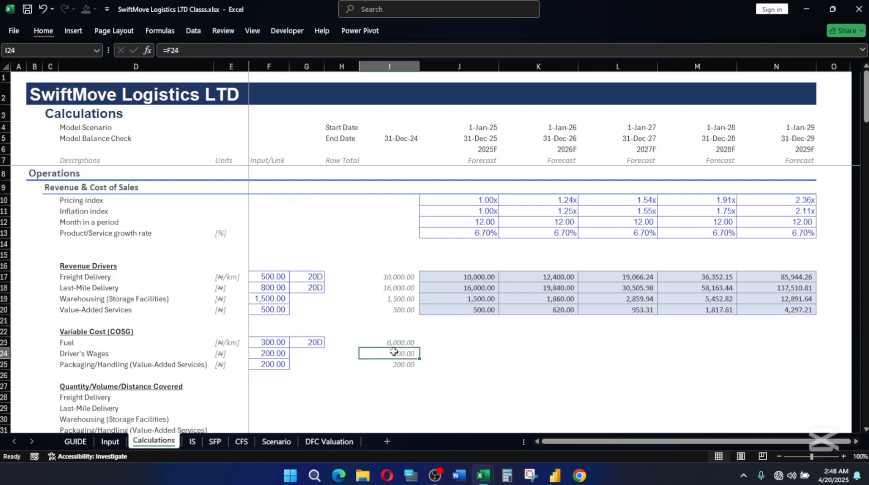
left_click(445, 344)
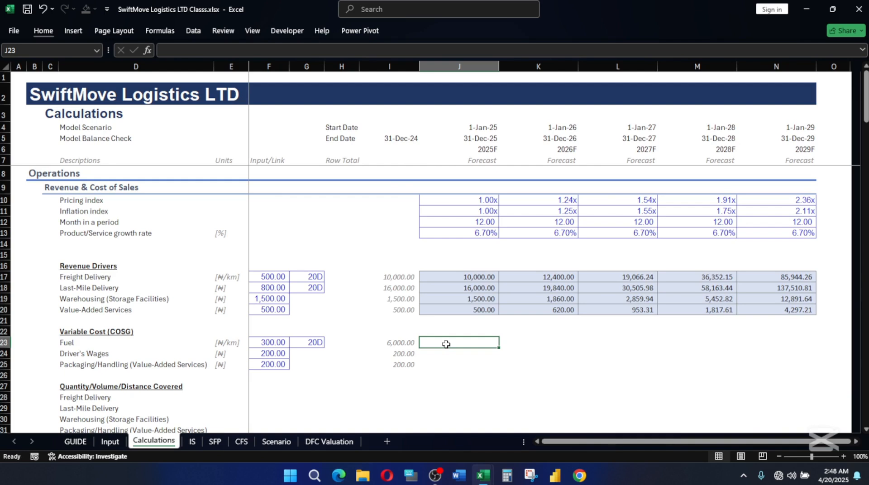
Step: Enter =I23*J$11 in Fuel's 2025F cell J23 and fill it across the Variable Cost forecast range J23:N25
type("=")
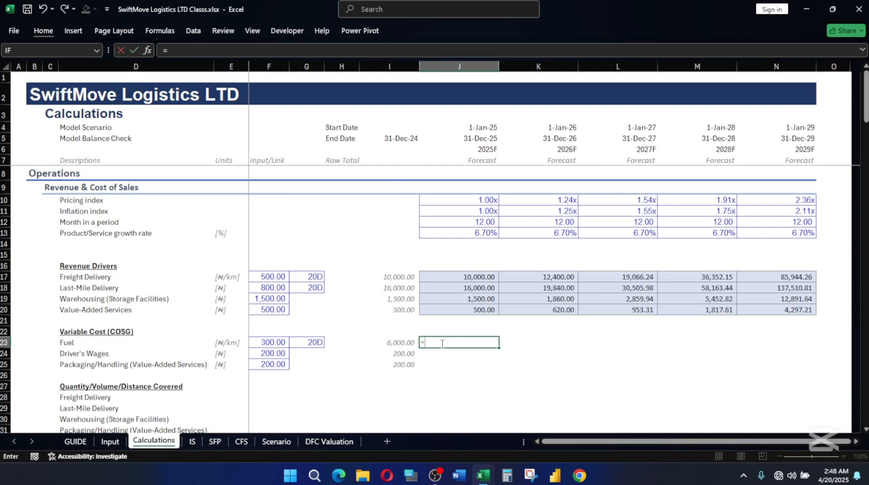
left_click(399, 341)
type("*")
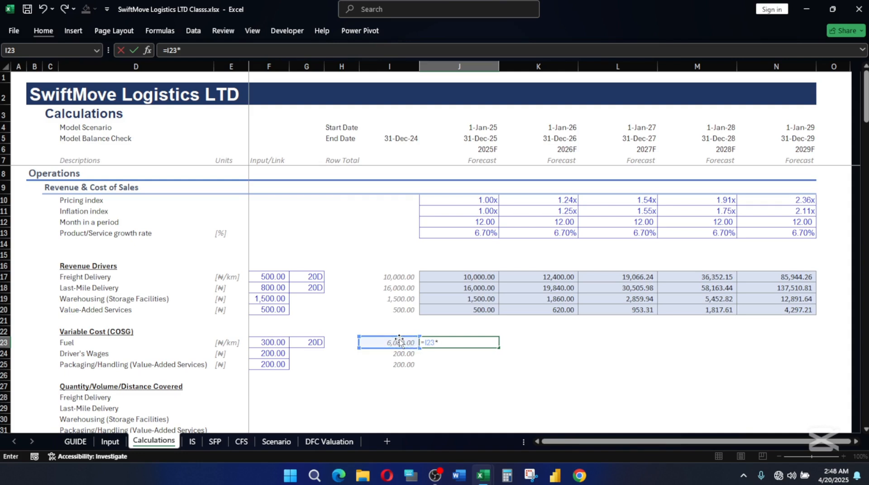
left_click(471, 210)
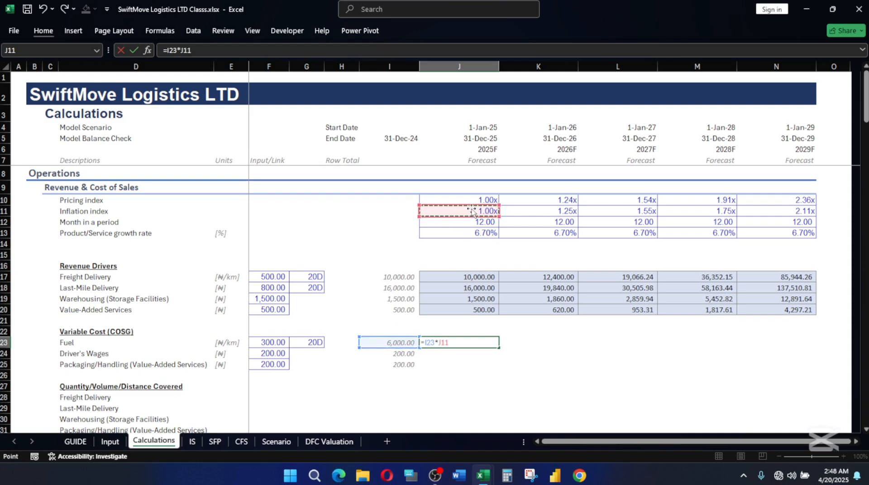
key("F4")
key("F4")
key("Return")
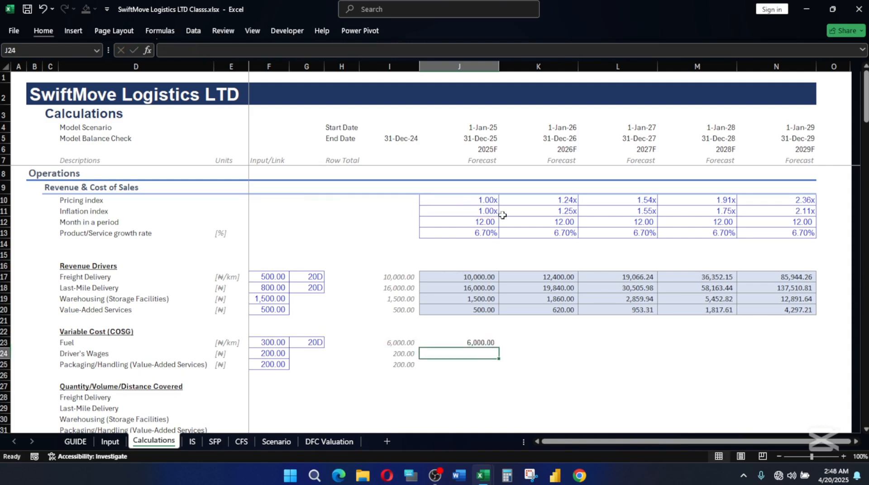
left_click(475, 341)
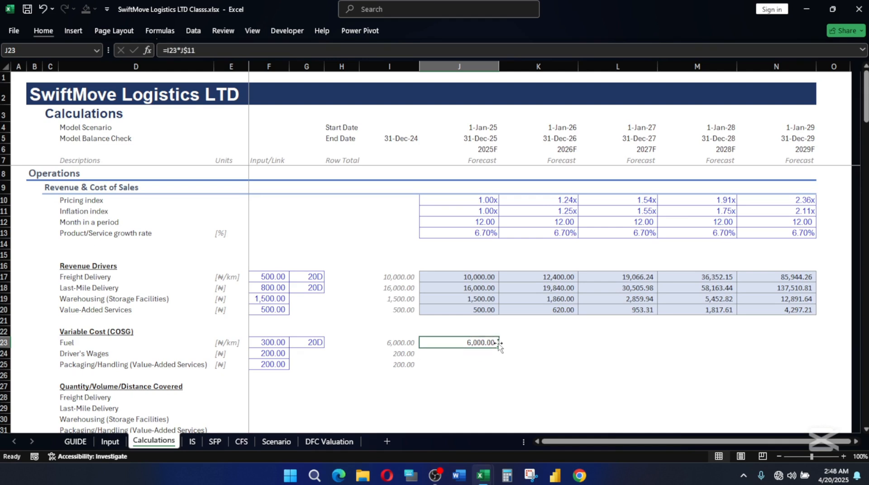
left_click_drag(501, 348, 777, 365)
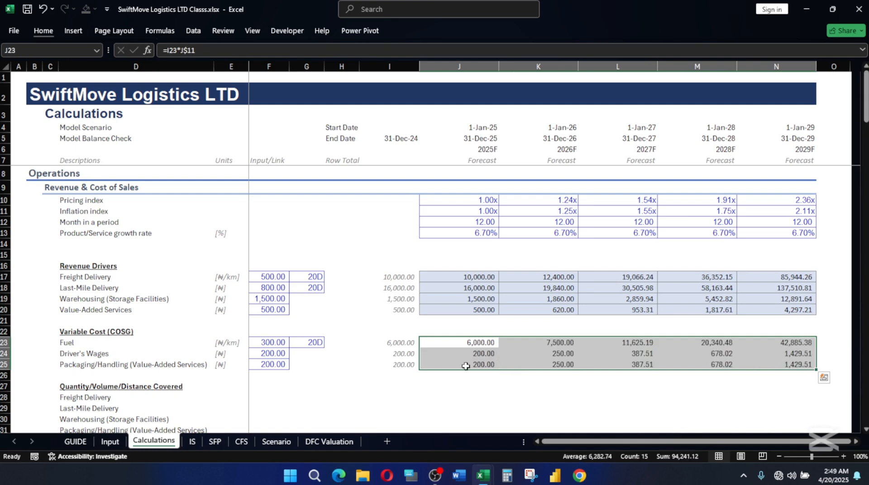
Step: Apply the Calculation cell style to the Variable Cost forecast cells J23:N25
key("alt")
key("h")
key("j")
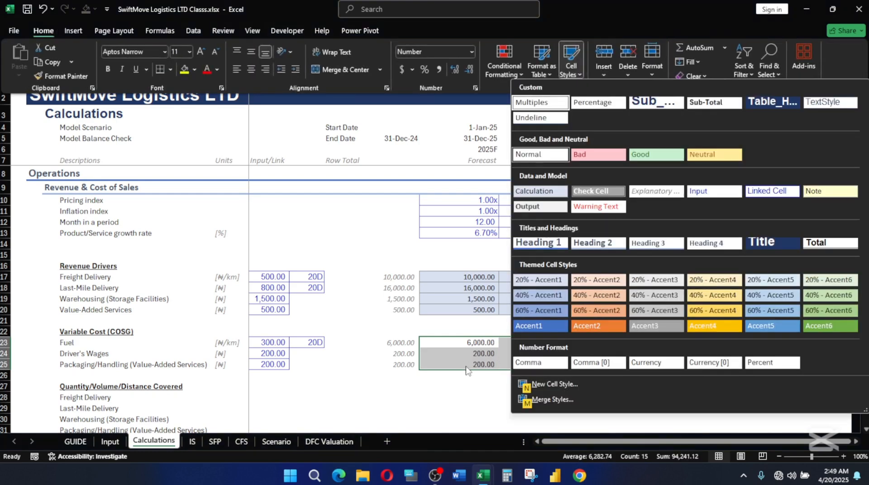
left_click(545, 194)
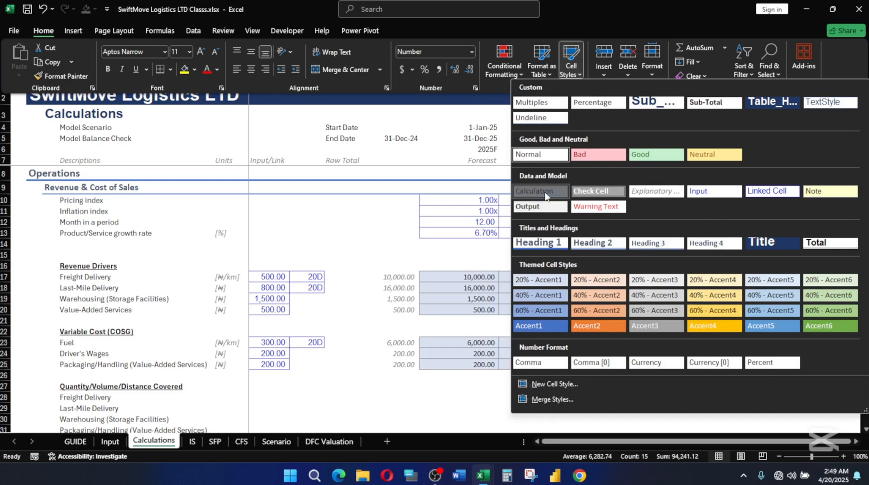
left_click(556, 404)
scroll(511, 344, "down", 1)
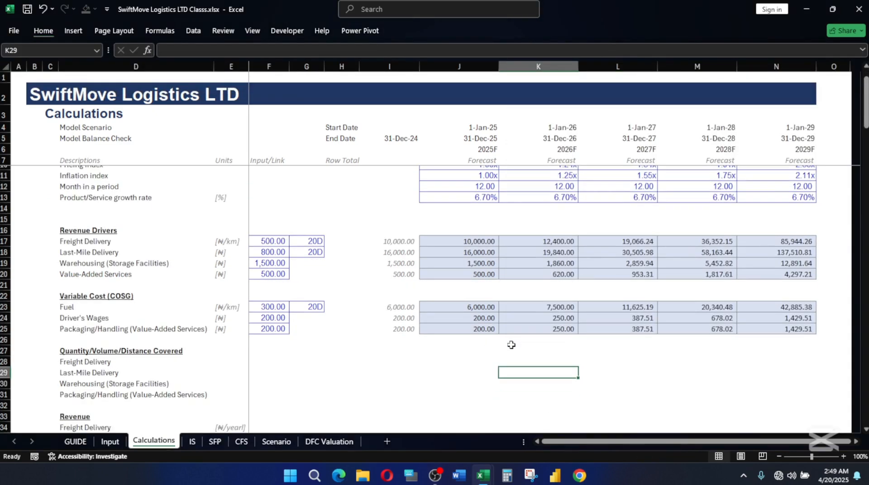
scroll(519, 348, "up", 1)
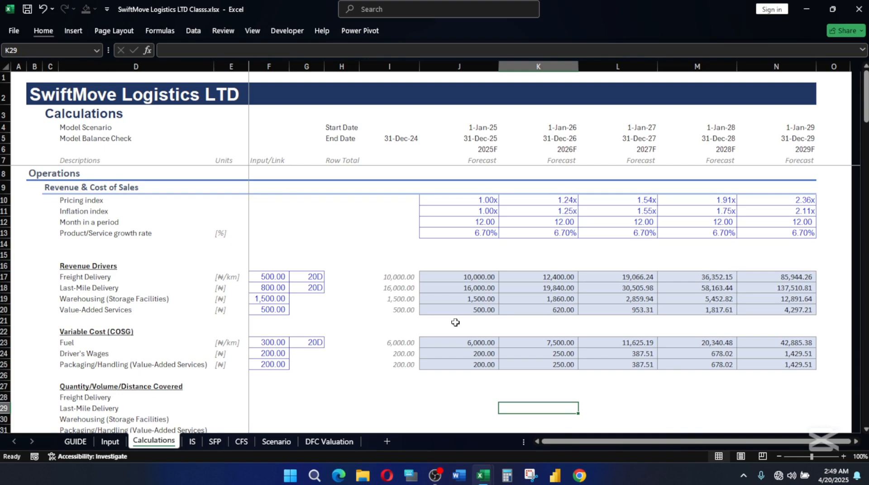
Step: Copy Fuel's Input link from F23 into cells F27:F31 of the Quantity/Volume/Distance Covered block
scroll(458, 370, "down", 3)
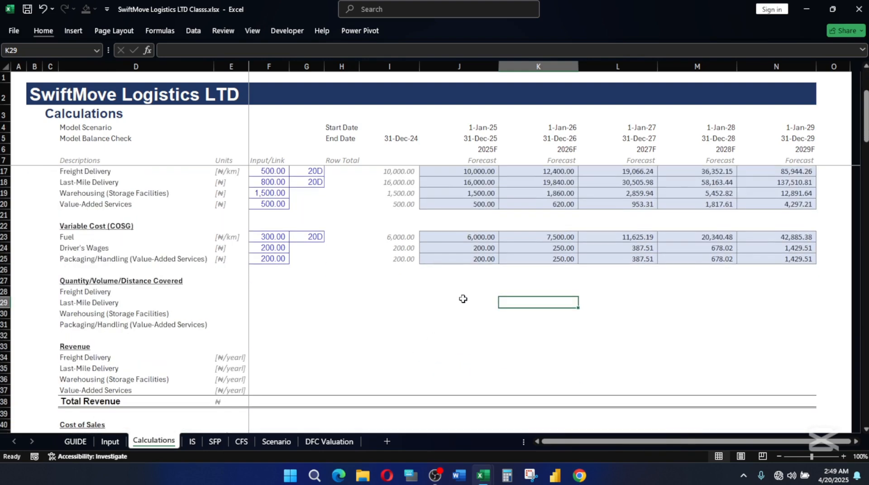
left_click(261, 290)
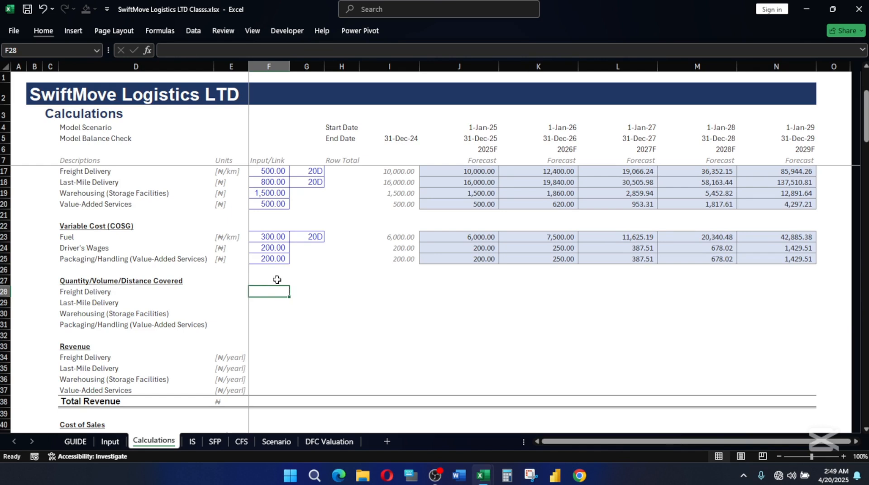
left_click(271, 237)
key("ctrl+c")
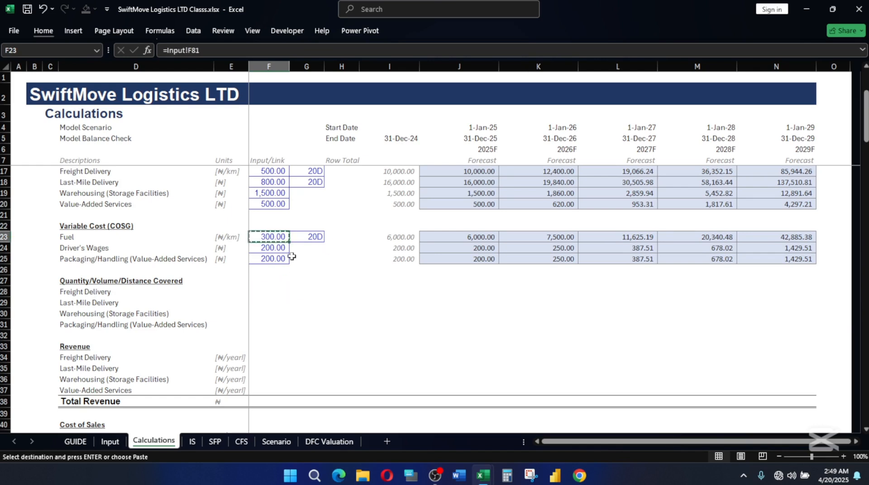
left_click_drag(260, 282, 256, 322)
key("ctrl+v")
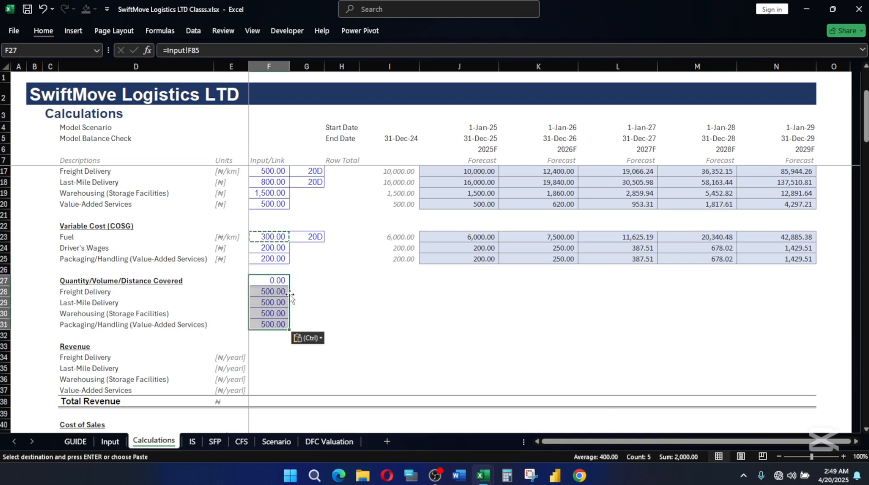
Step: Clear the surplus link in F27 and remove its formatting by copying blank cell H27 over it
left_click(268, 283)
key("Delete")
left_click(330, 320)
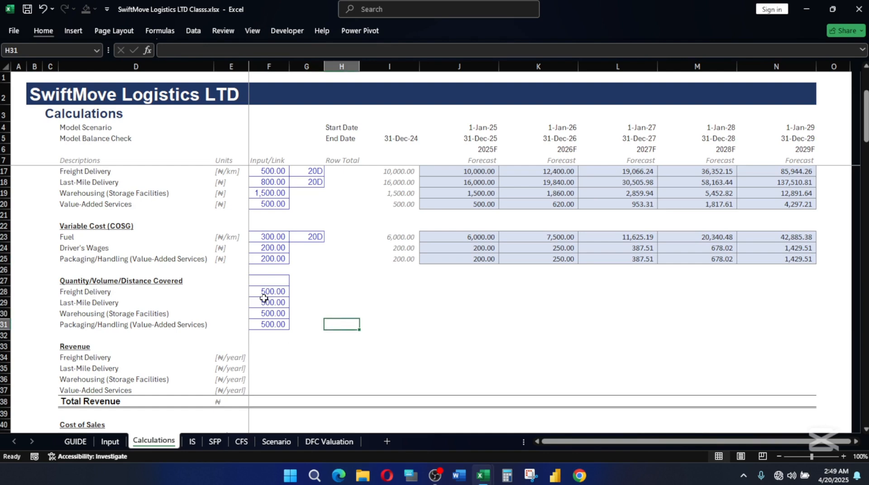
left_click(266, 282)
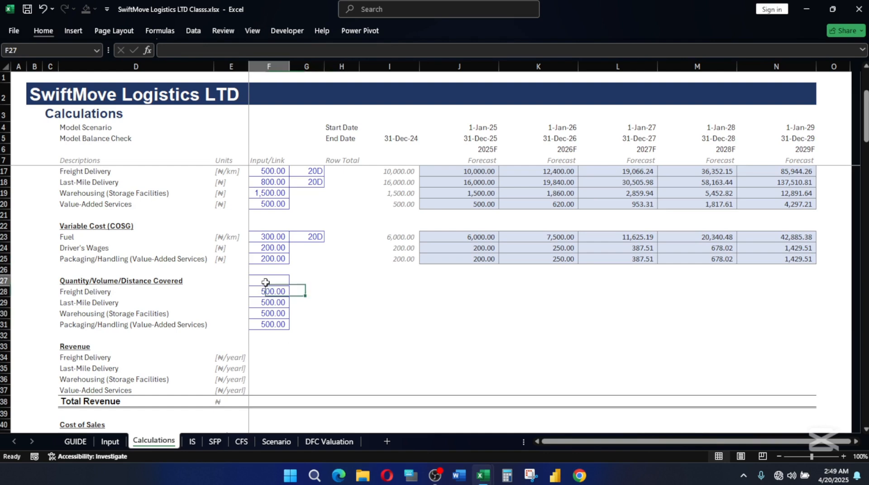
left_click(330, 282)
key("ctrl+c")
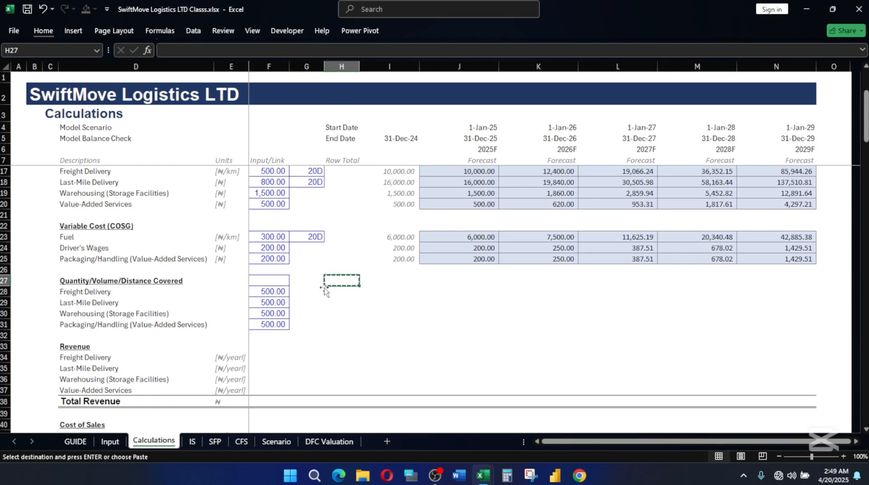
left_click(266, 281)
key("ctrl+v")
left_click(343, 316)
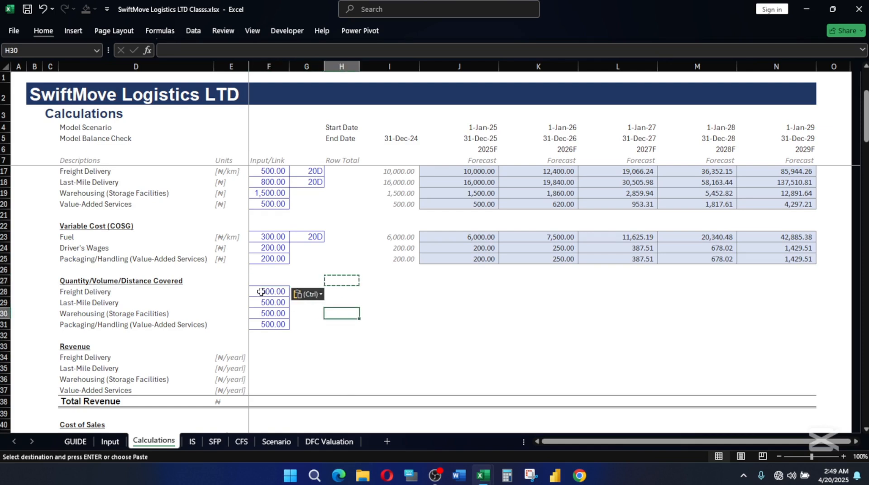
Step: Check the quantity links in F28:F31 against the Quantity/Volume/Distance Covered values in F86:F89 of the Input sheet
left_click(276, 290)
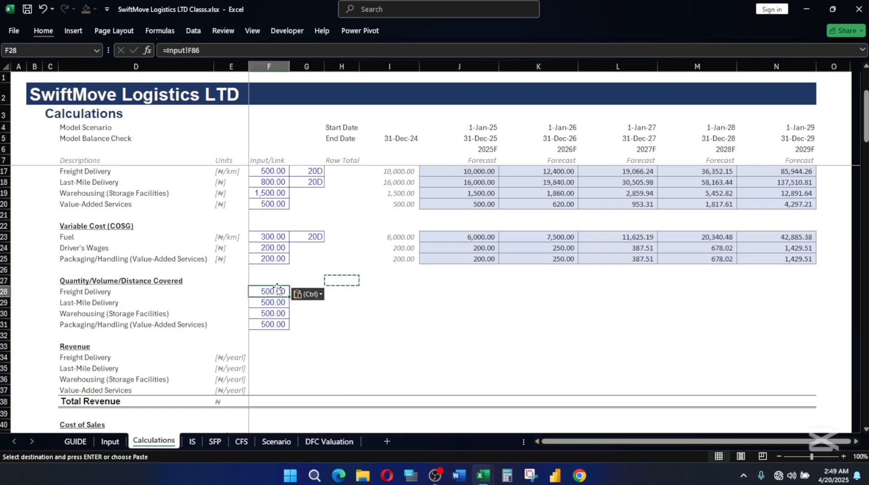
left_click(107, 446)
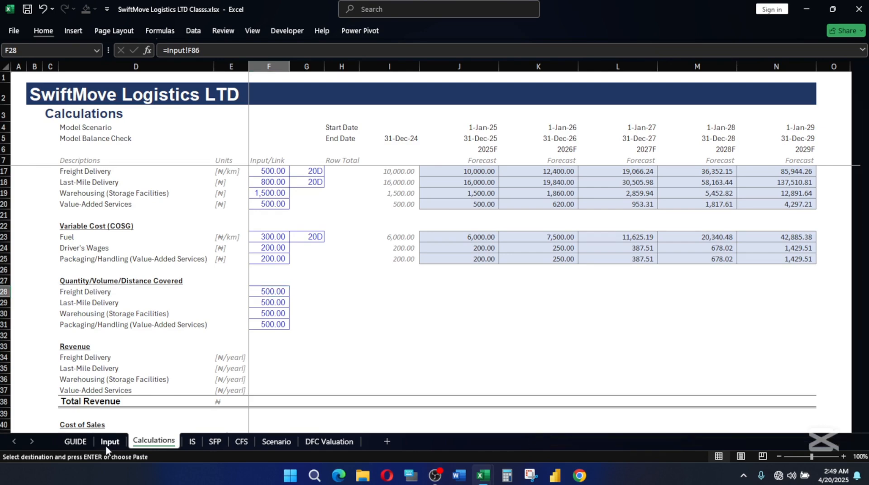
left_click_drag(288, 381, 284, 409)
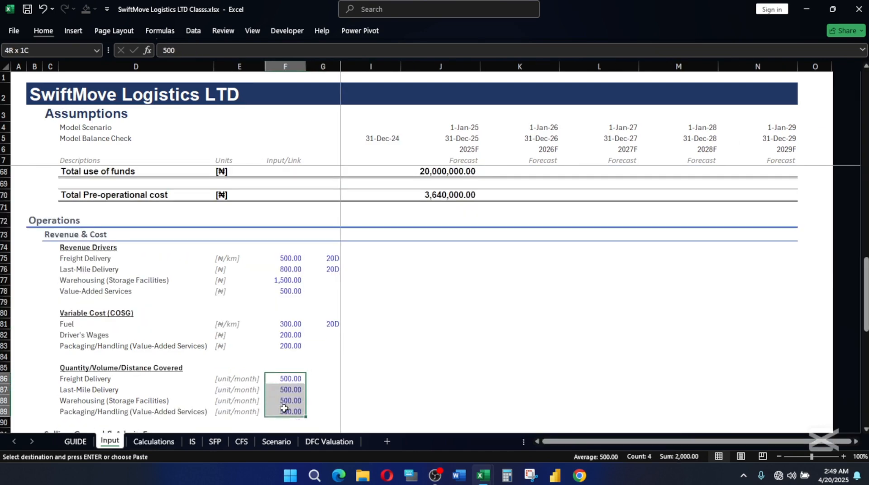
left_click(154, 441)
left_click(270, 312)
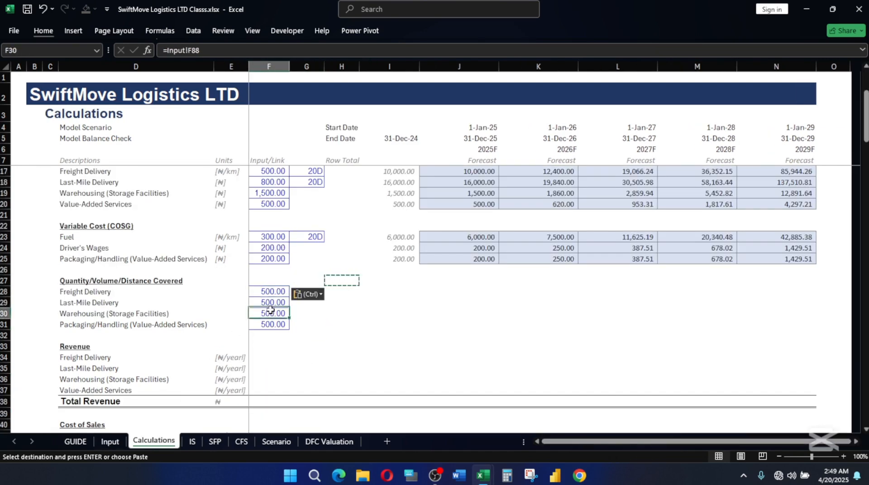
left_click(270, 292)
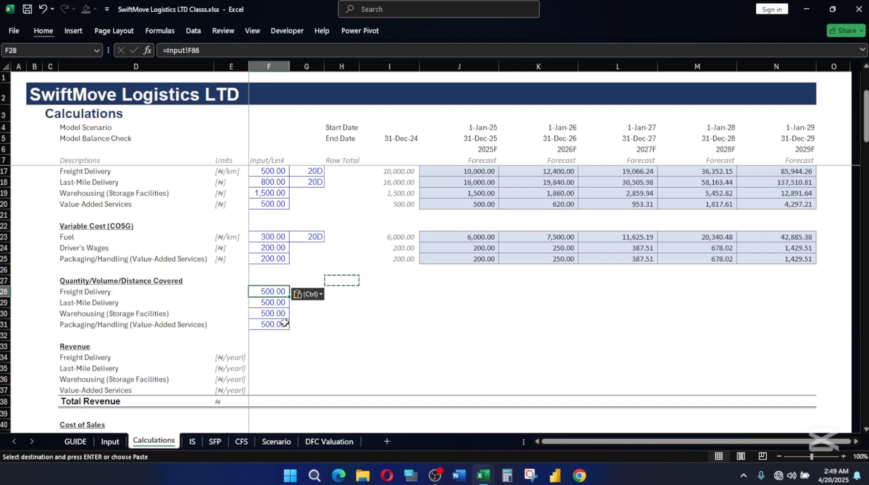
left_click(329, 332)
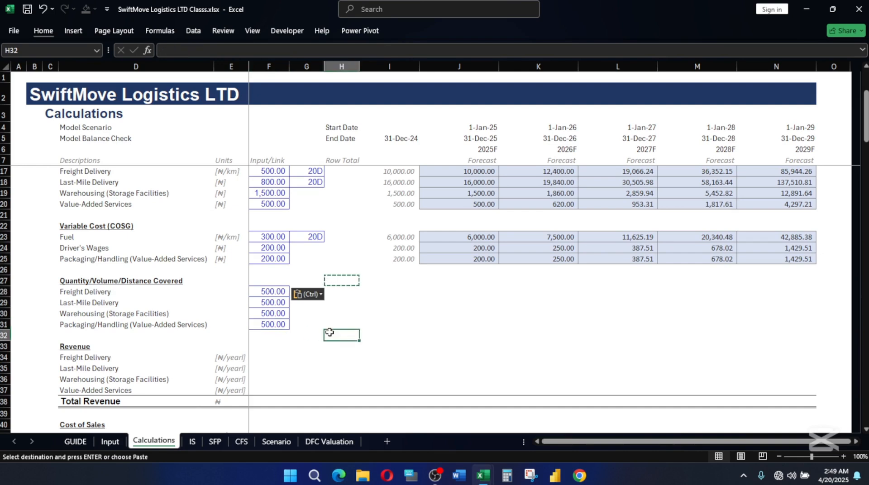
left_click(267, 292)
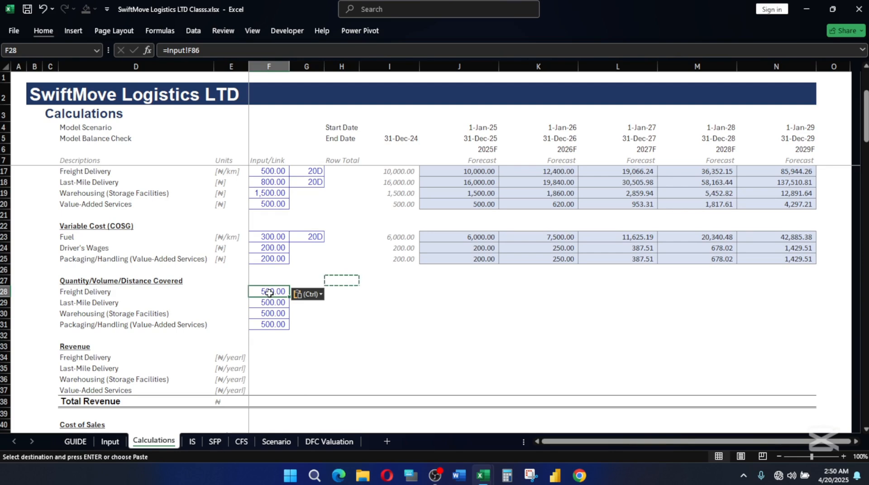
scroll(266, 297, "up", 2)
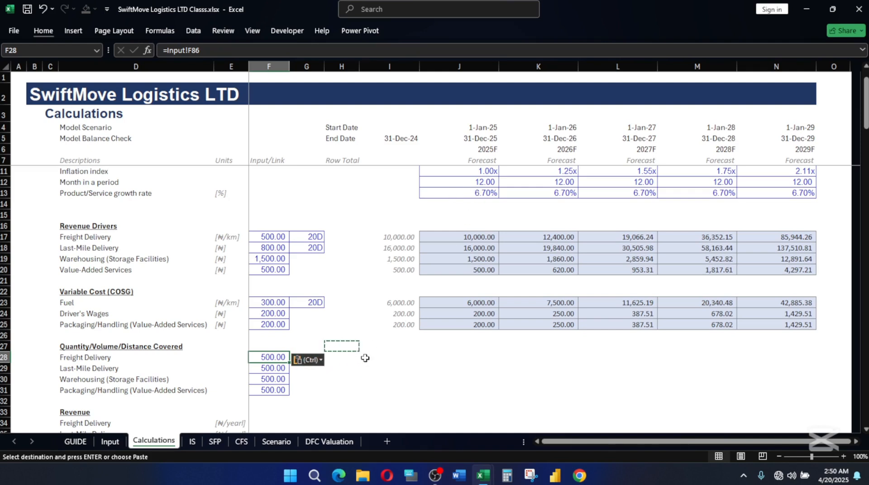
Step: Copy only the formats of Fuel cell I23 to the Quantity/Volume/Distance Covered cells I28:I31
left_click(382, 355)
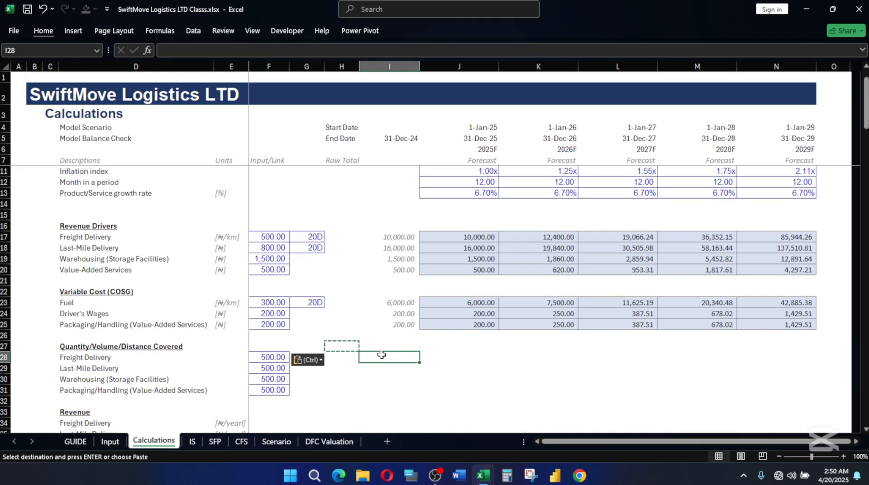
key("Escape")
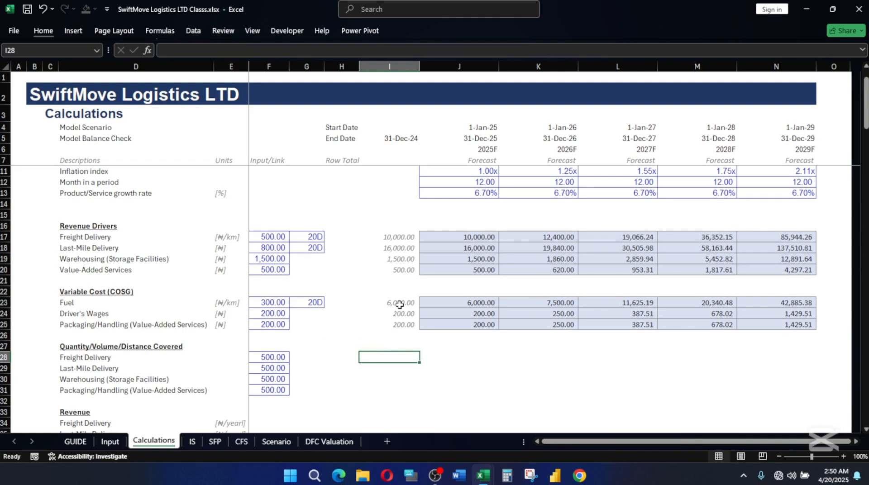
left_click_drag(400, 300, 399, 314)
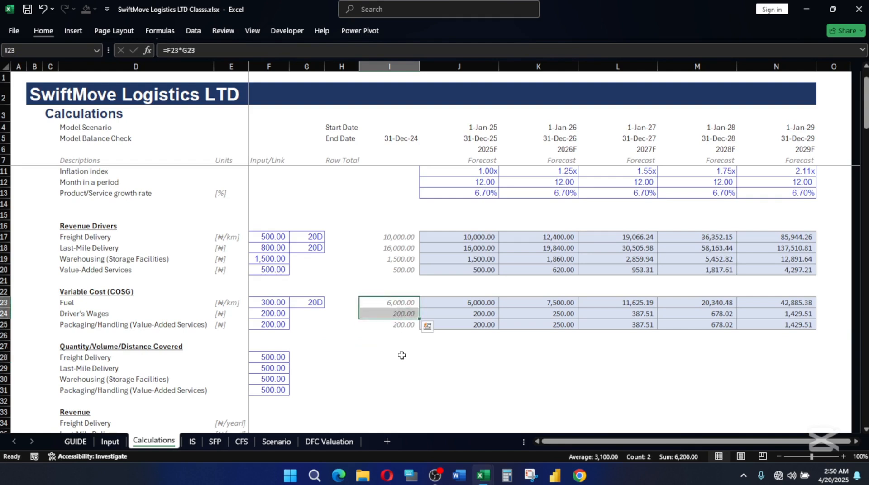
left_click(399, 304)
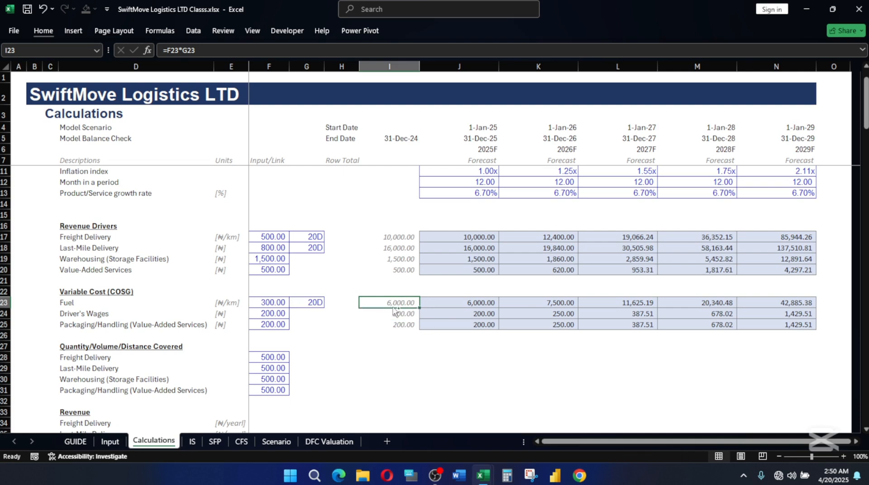
key("ctrl+c")
left_click_drag(399, 357, 398, 388)
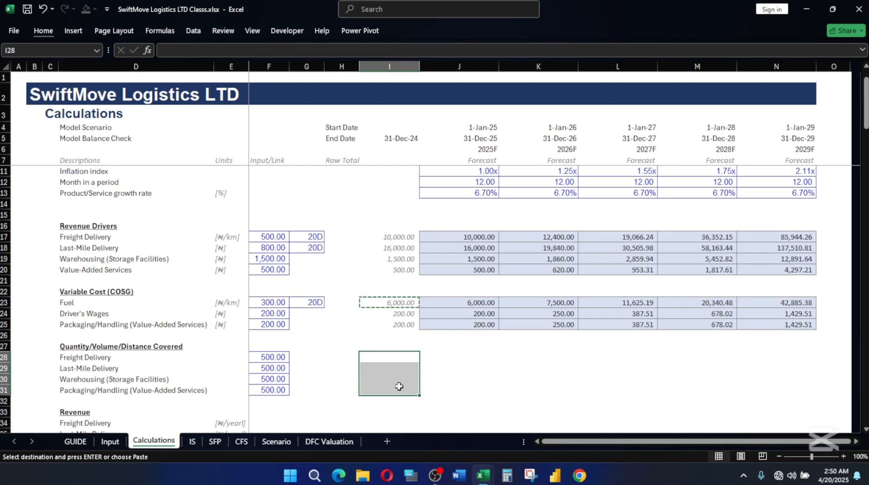
key("alt")
key("h")
key("v")
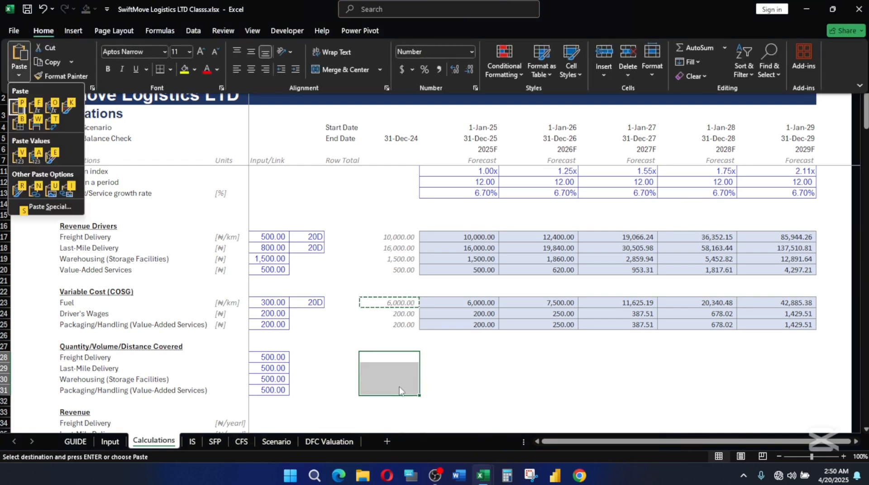
key("s")
key("t")
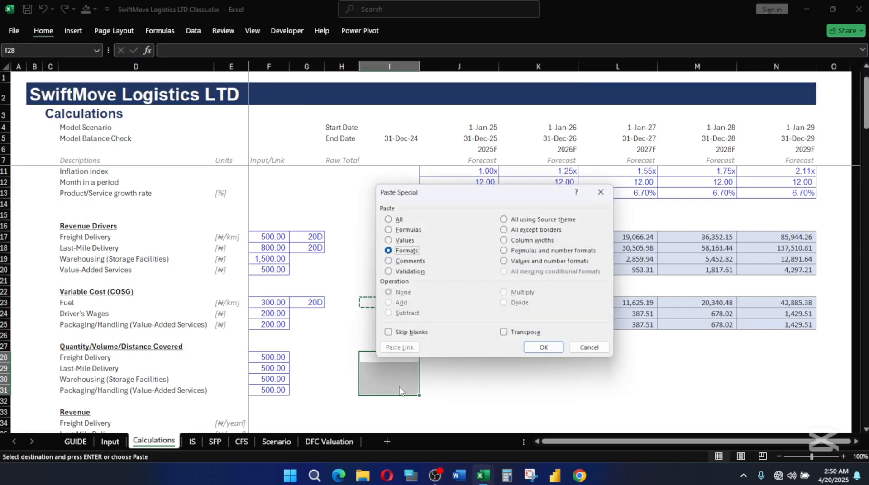
key("Return")
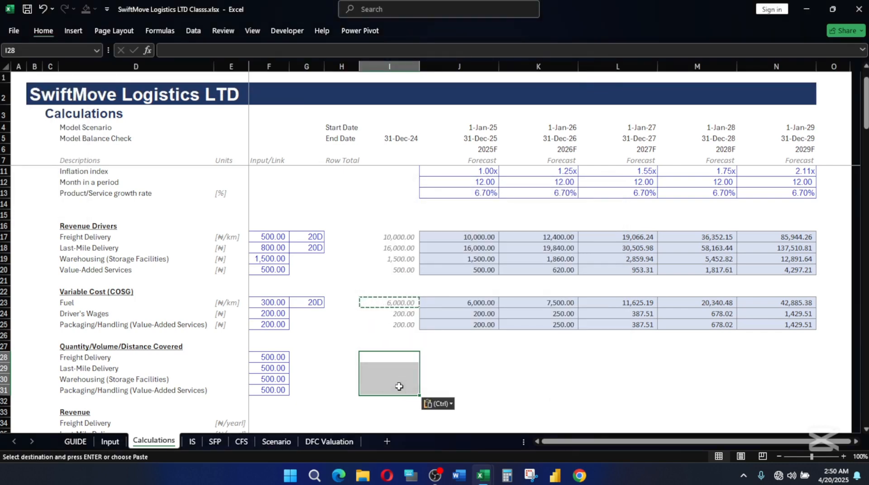
Step: Enter =F28*J12 in I28 to annualise the Freight Delivery quantity by the months in a period
left_click(399, 356)
type("=")
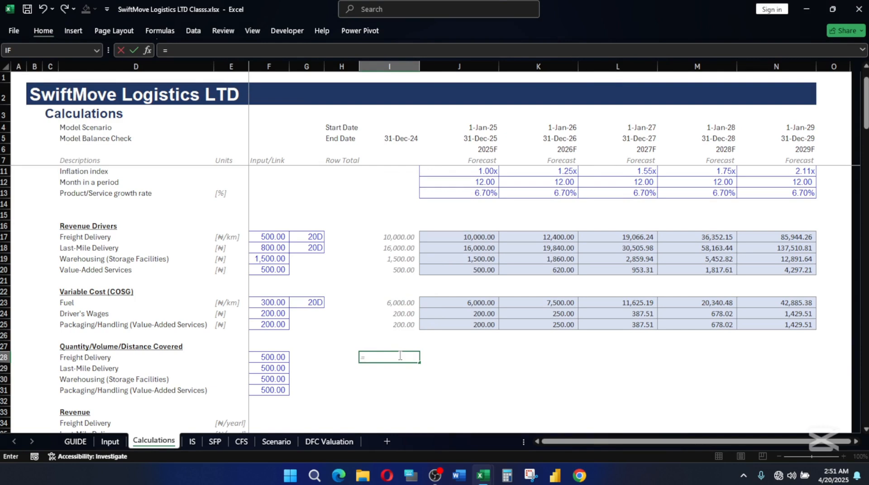
left_click(279, 357)
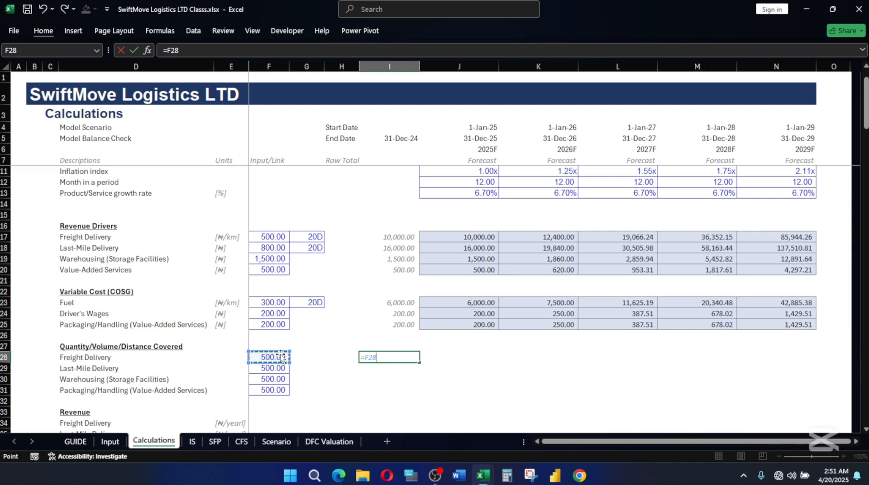
type("*")
left_click(487, 183)
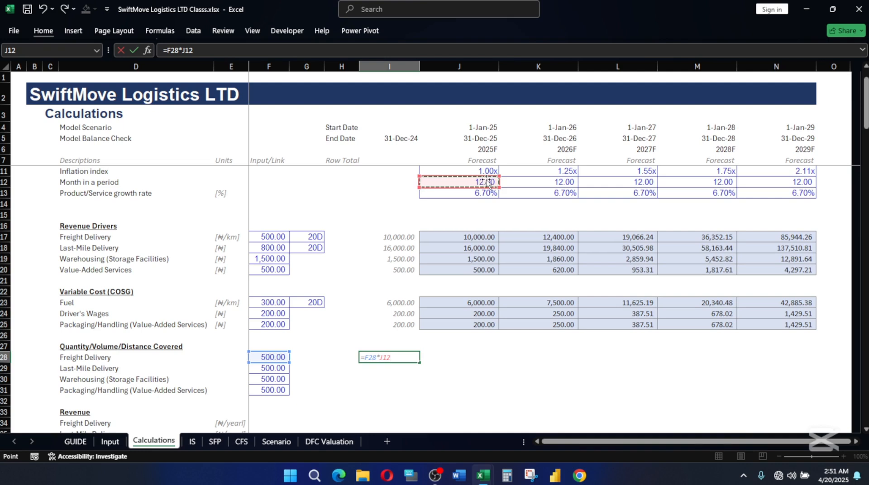
key("Return")
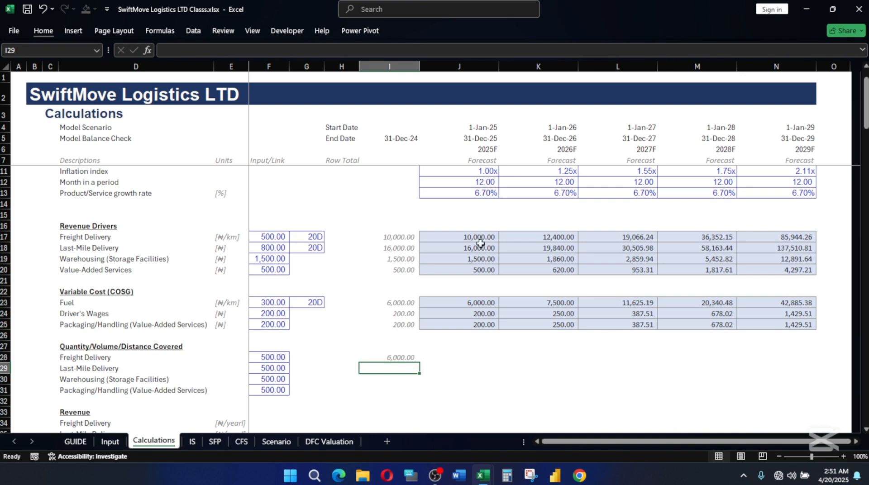
Step: Lock the row of the months reference in I28 so the formula reads =F28*J$12
left_click(396, 357)
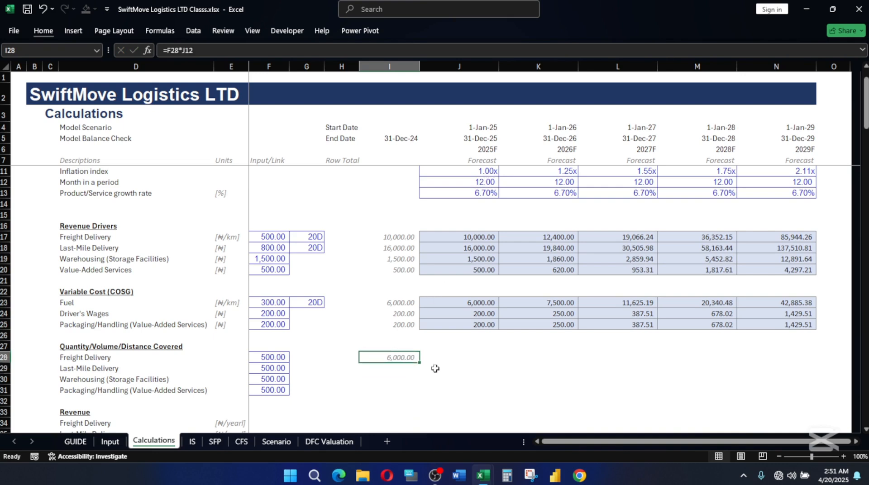
double_click(397, 357)
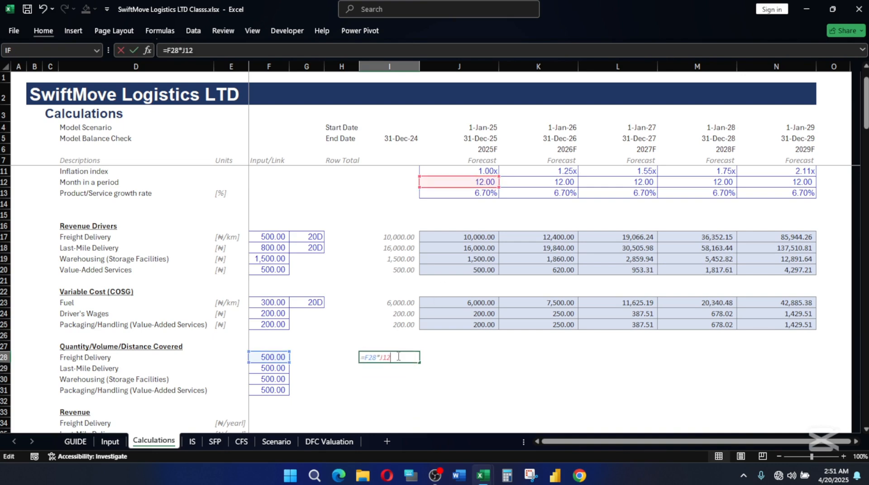
double_click(388, 357)
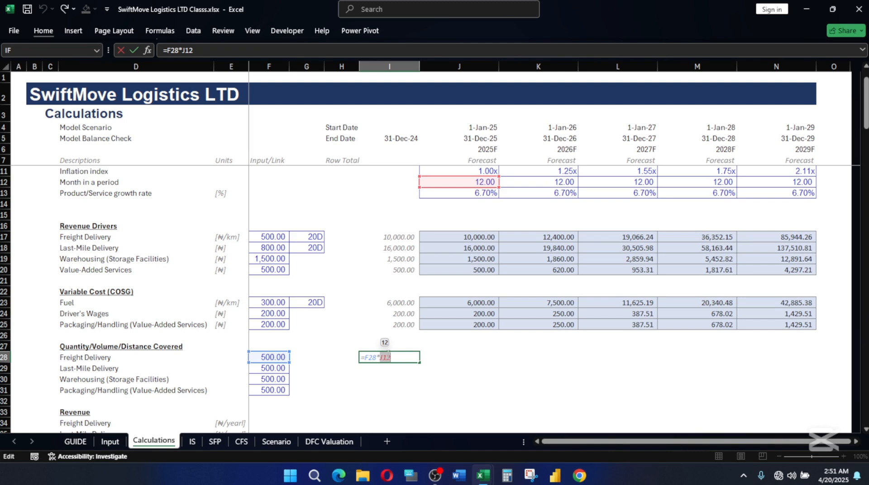
key("F4")
key("F4")
key("Return")
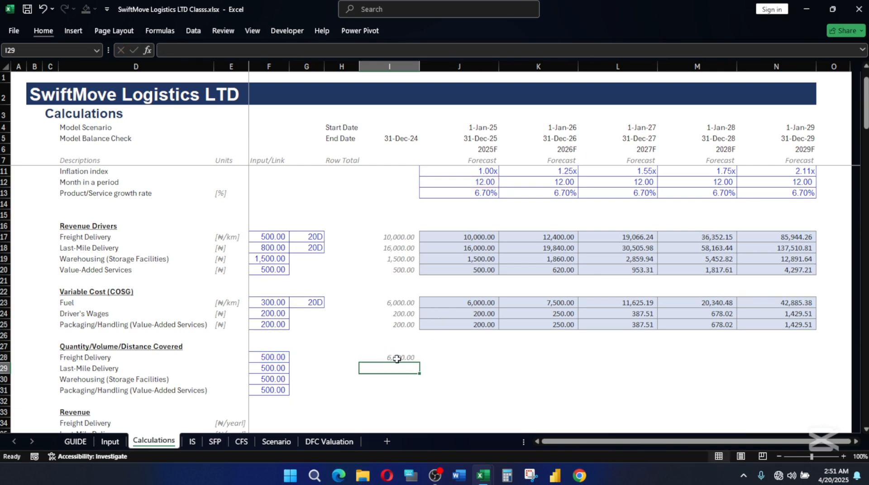
Step: Fill the annual quantity formula from I28 down through I31 and check the formula in I31
left_click(410, 360)
left_click_drag(419, 362, 414, 398)
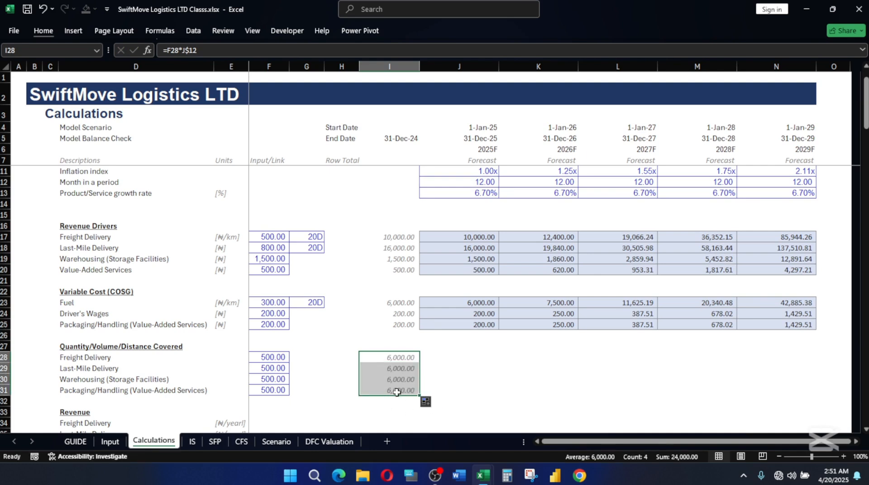
left_click(362, 392)
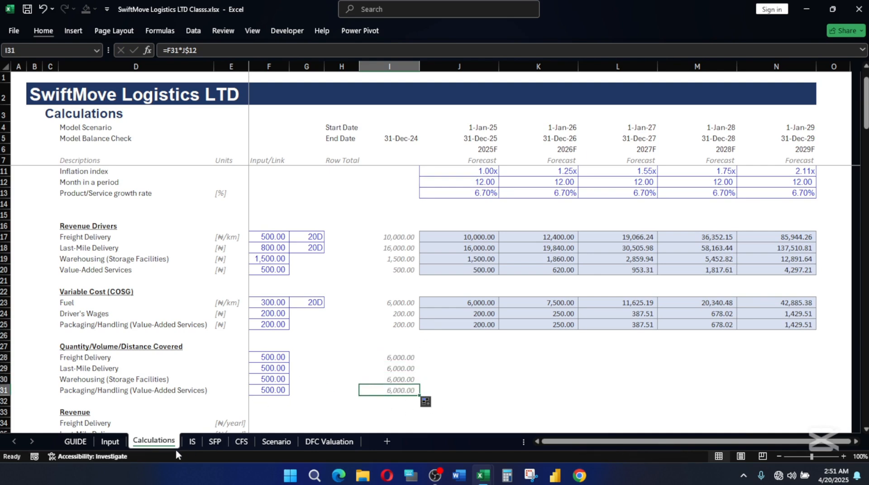
Step: On the Input sheet, set the monthly quantities to 300 for Last-Mile Delivery, 200 for Warehousing and 400 for Packaging/Handling
left_click(109, 442)
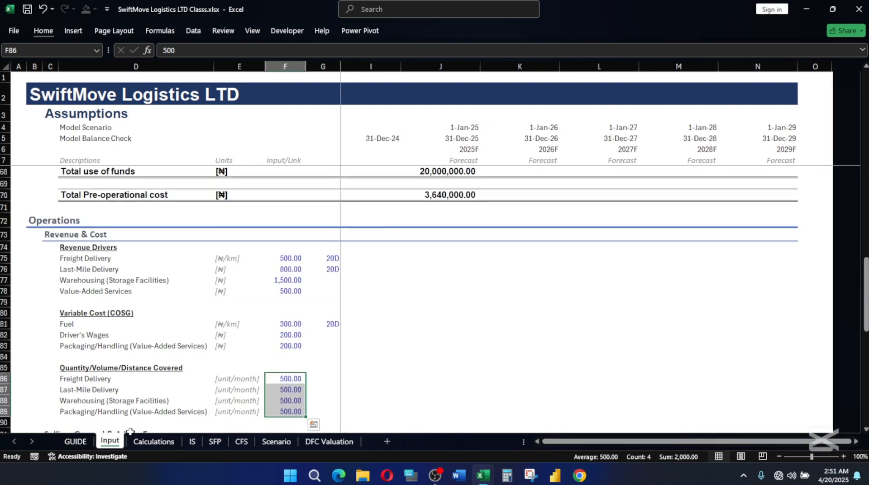
left_click(292, 391)
type("300")
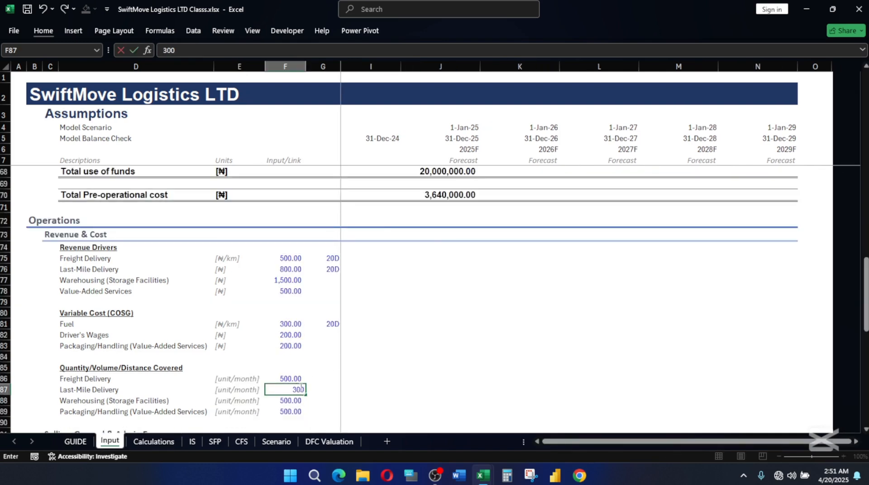
key("Return")
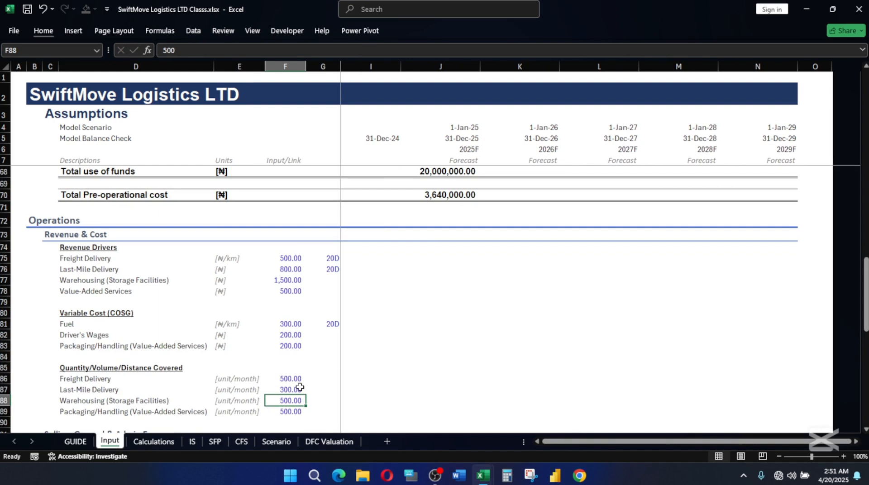
type("200")
key("Return")
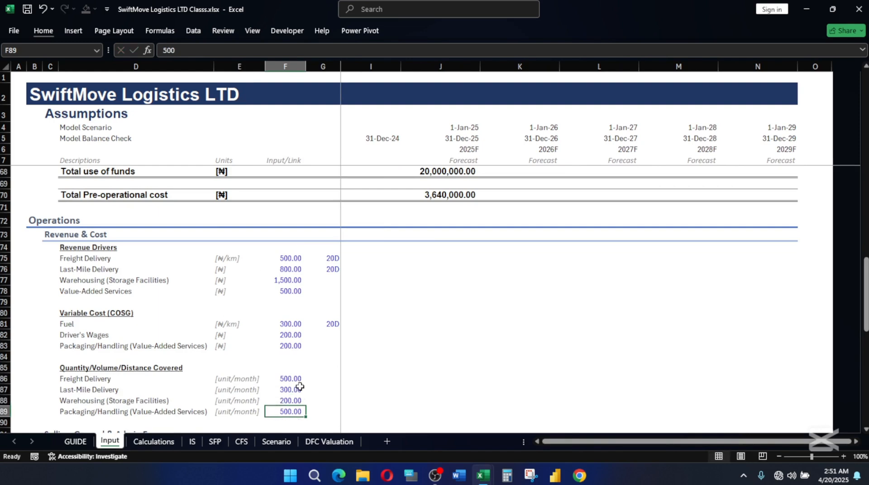
type("400")
key("Return")
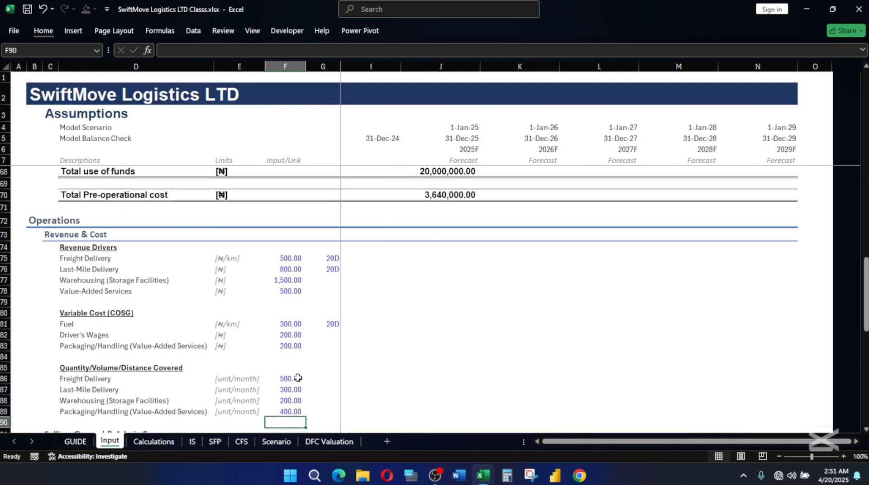
Step: Compare the annual quantities in I28:I31 of the Calculations sheet with the monthly quantities on the Input sheet
left_click(154, 441)
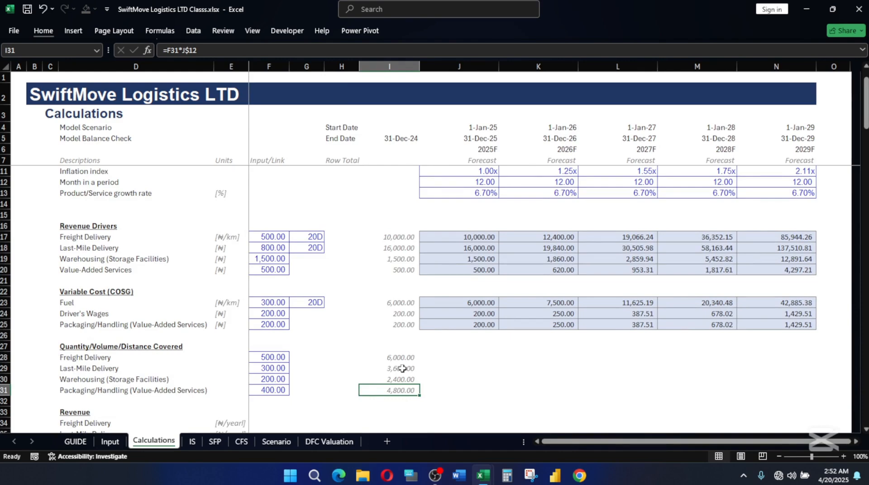
left_click(111, 442)
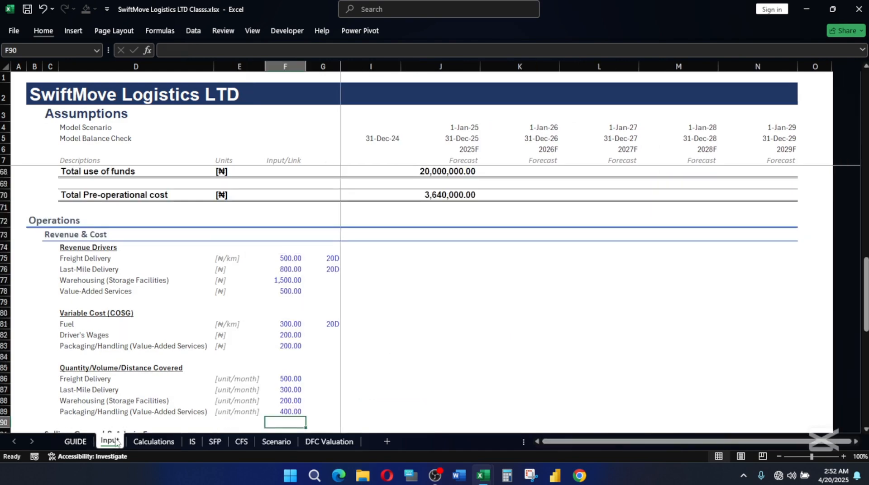
left_click(166, 442)
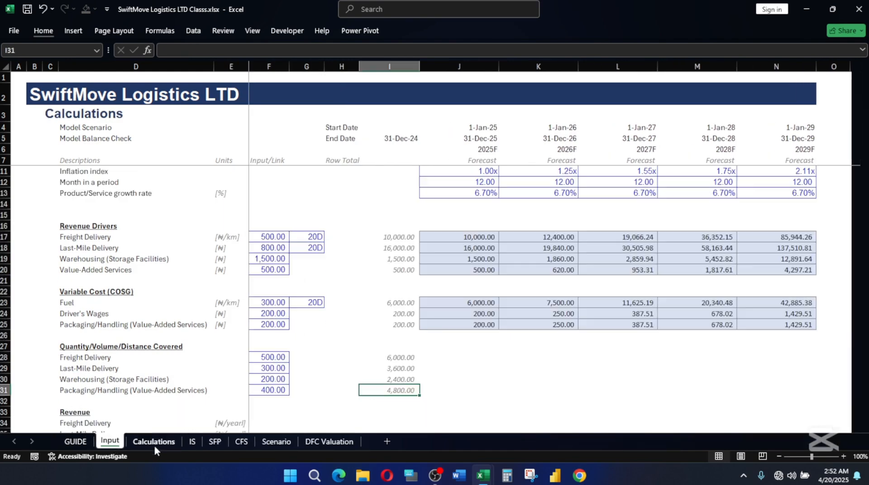
left_click(278, 356)
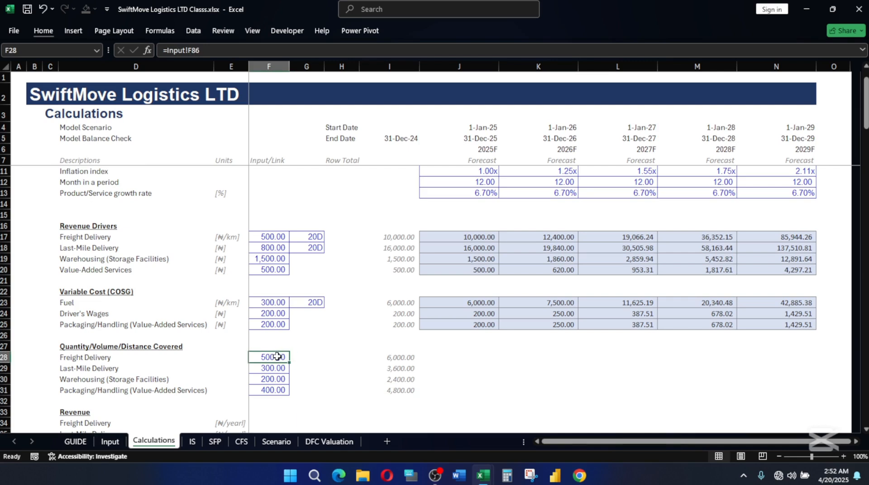
left_click_drag(399, 356, 394, 390)
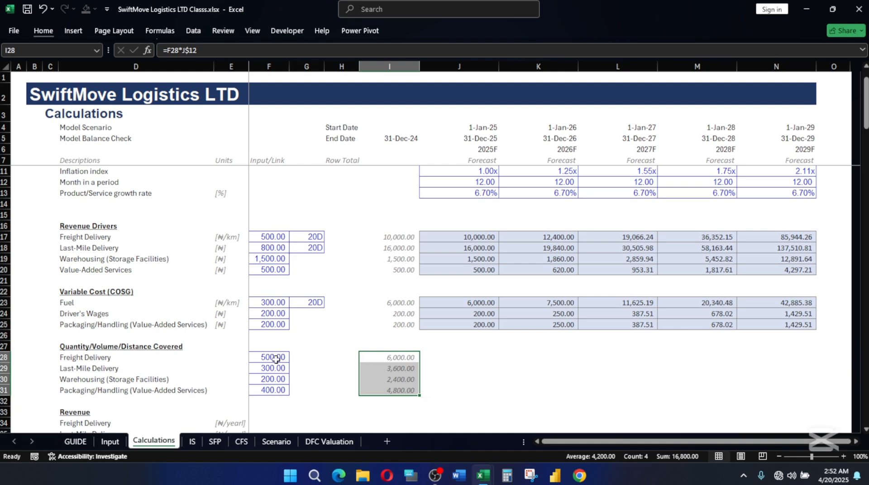
left_click(108, 442)
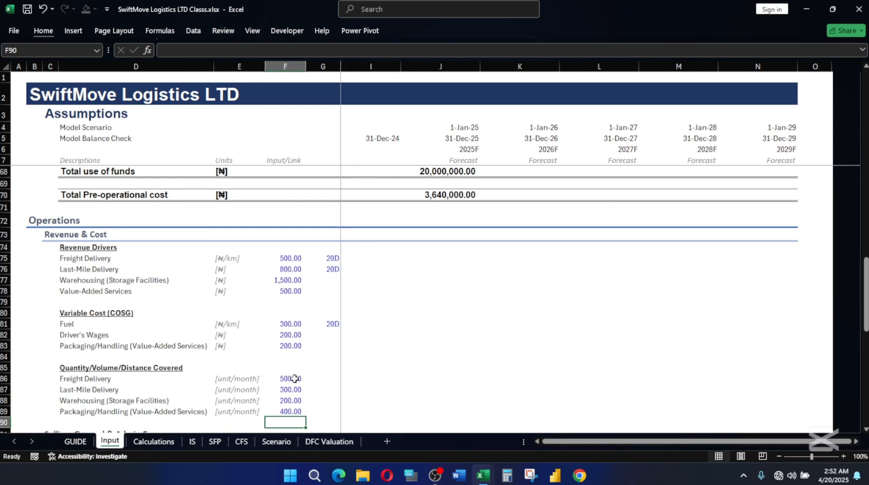
left_click(169, 437)
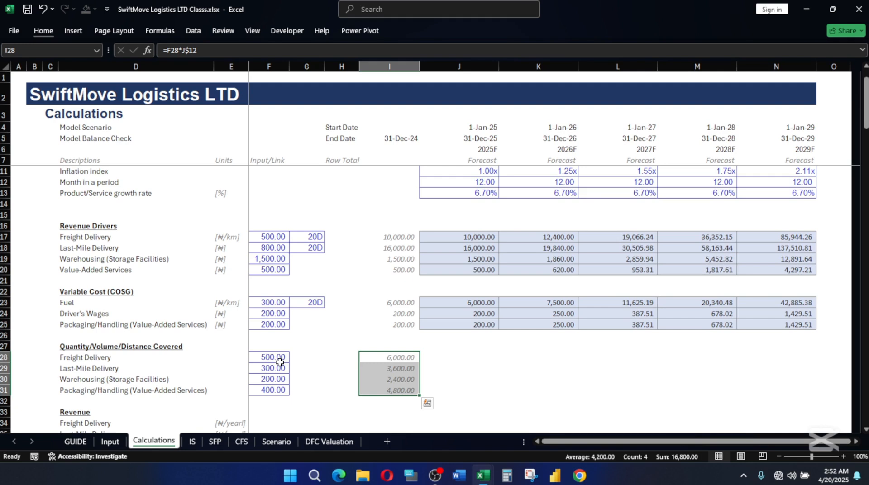
left_click(428, 358)
left_click(401, 358)
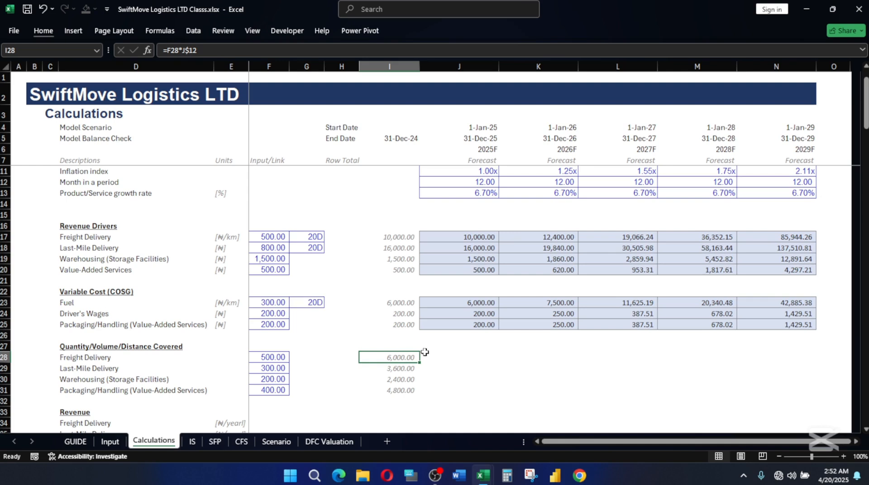
Step: Enter =I28*(1+J13) in J28 to forecast the 2025 Freight Delivery quantity with the Product/Service growth rate
left_click(453, 357)
type("=")
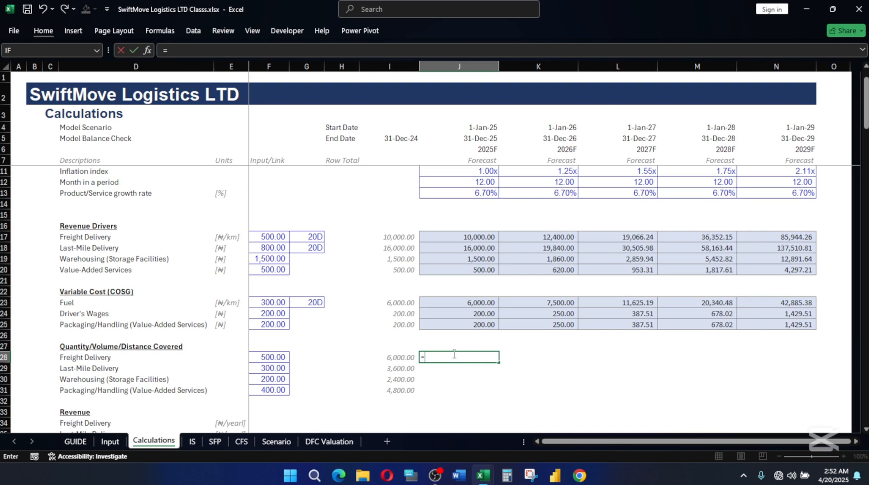
left_click(397, 358)
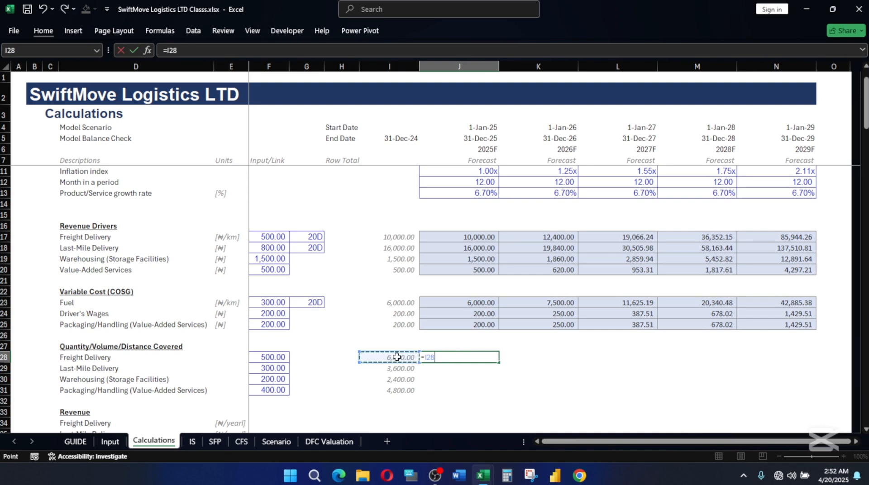
type("*")
left_click(469, 193)
type(")")
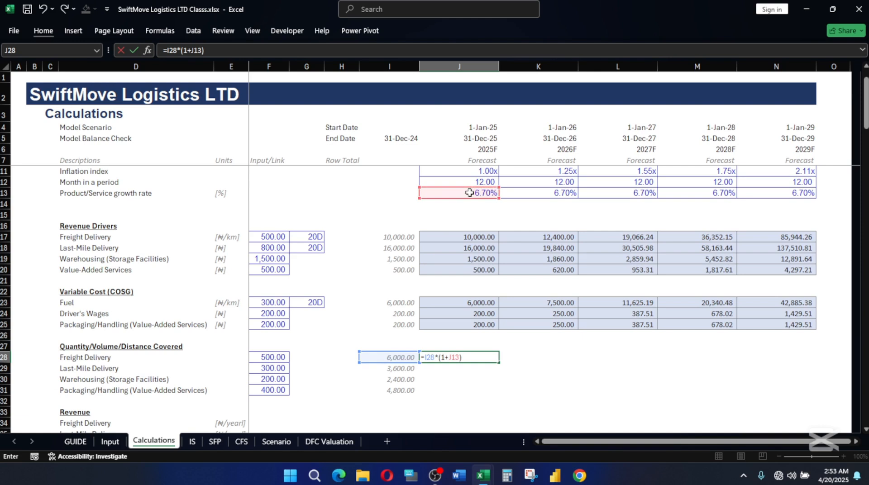
key("Return")
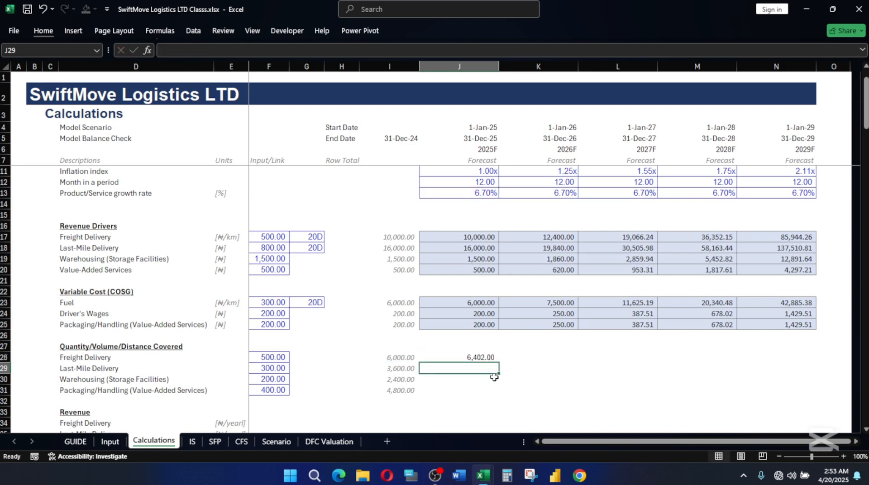
Step: Lock the row of the growth rate reference in J28 so the formula reads =I28*(1+J$13)
left_click(479, 356)
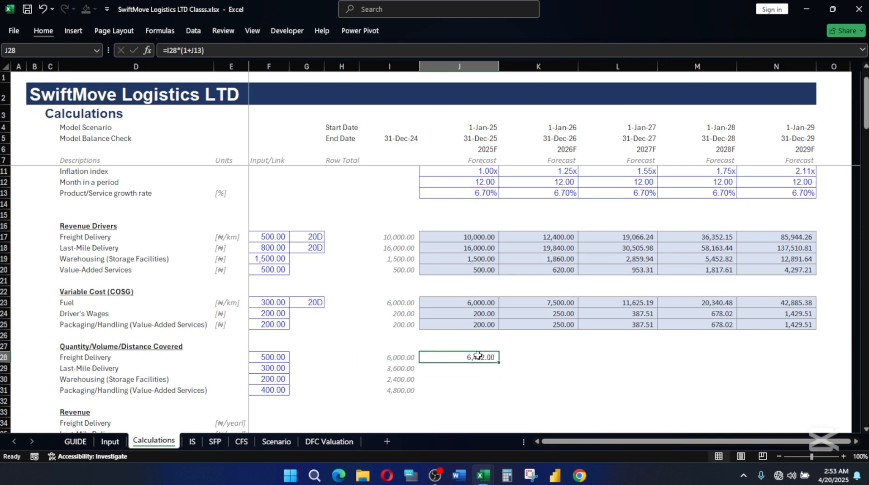
double_click(478, 356)
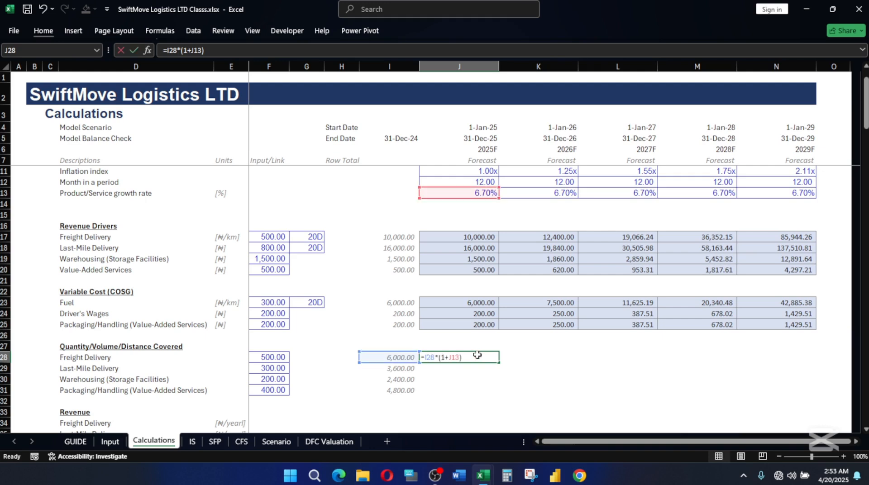
double_click(455, 358)
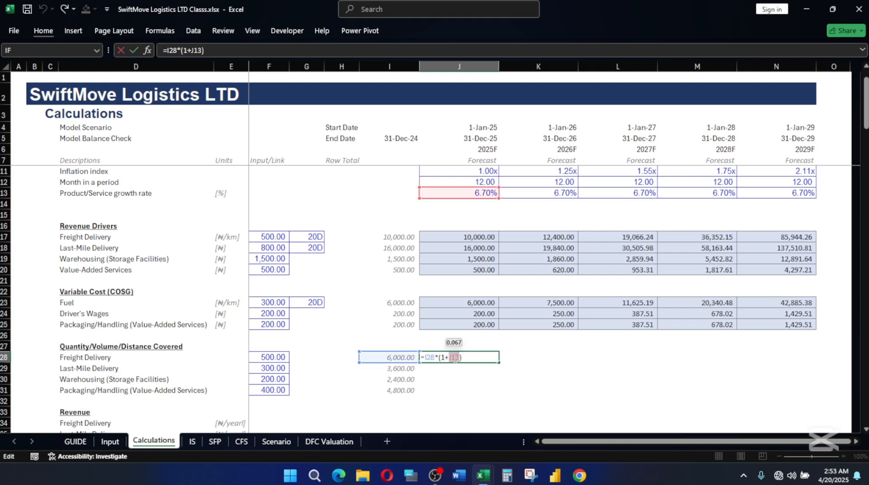
key("F4")
key("F4")
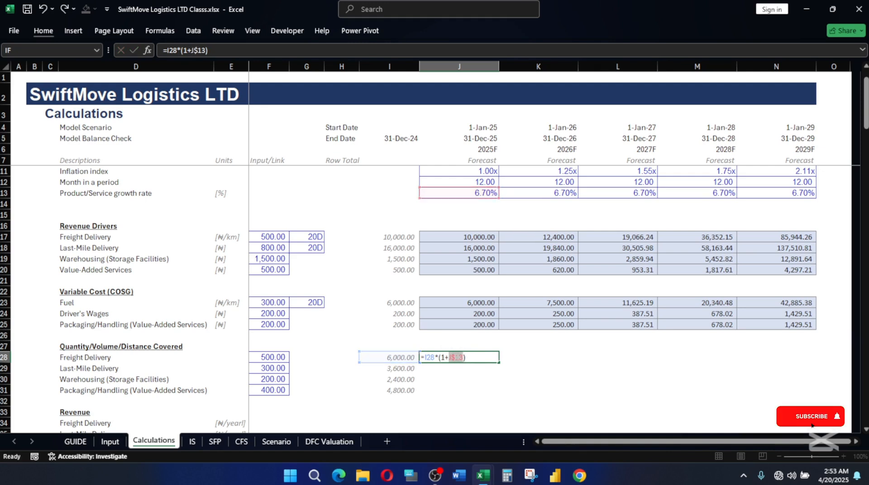
key("Return")
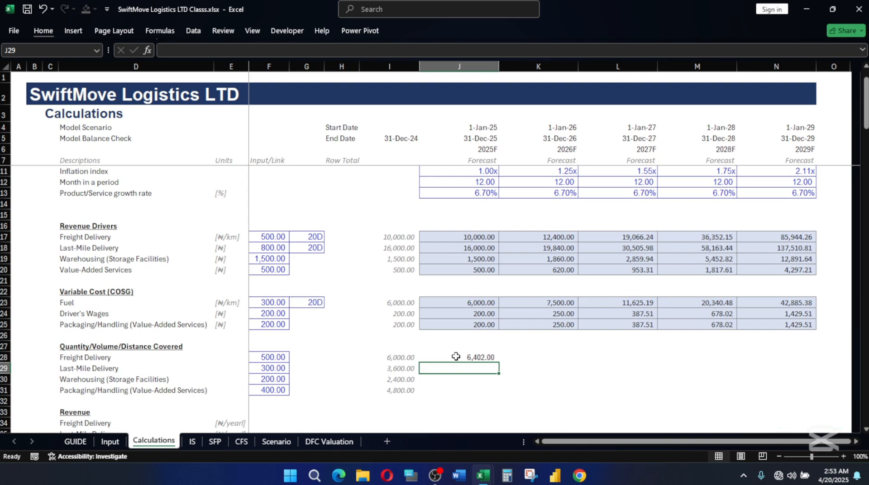
Step: Fill the 2025 quantity forecast from J28 down through J31 and inspect the formula in J31
left_click(485, 357)
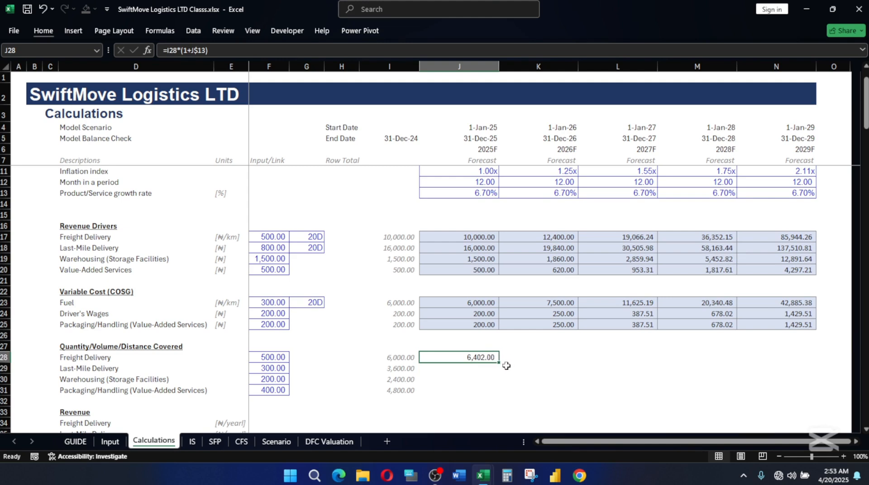
left_click_drag(499, 363, 472, 398)
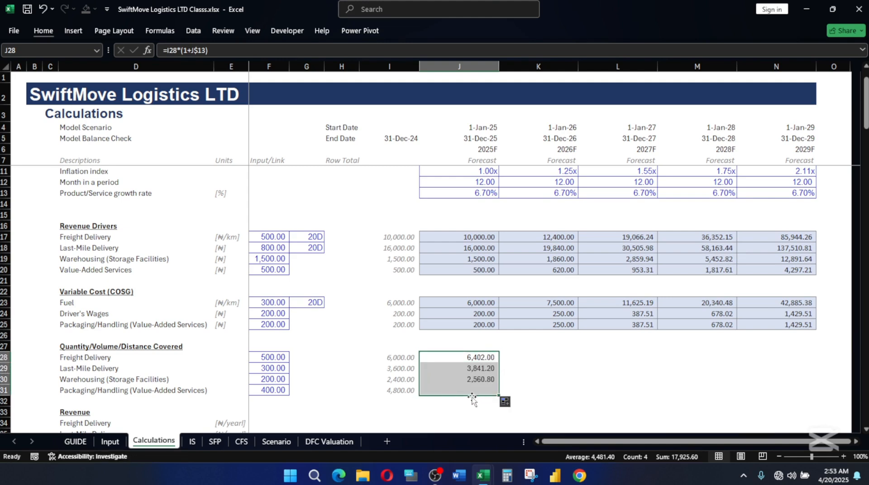
double_click(477, 392)
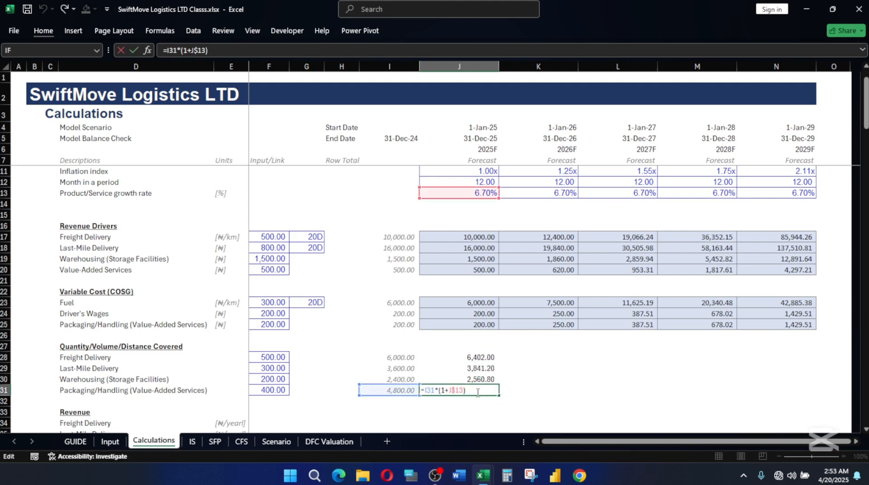
Step: Fill the quantity forecast formulas from J28:J31 across to N31 and review the index rows and the J17 and J23 formulas
key("Return")
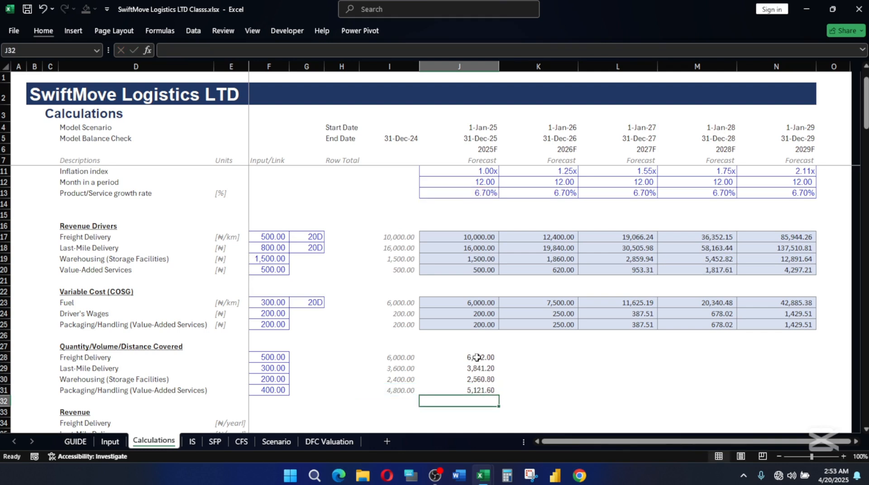
left_click_drag(477, 358, 798, 395)
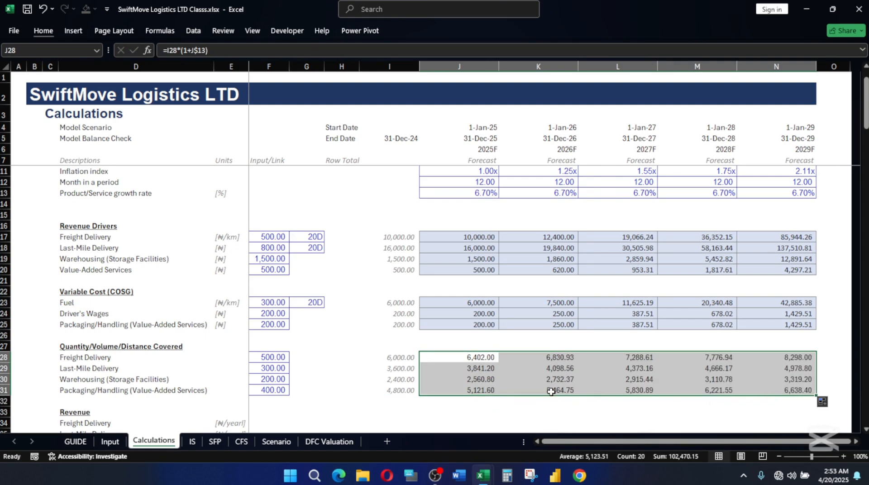
scroll(553, 392, "up", 1)
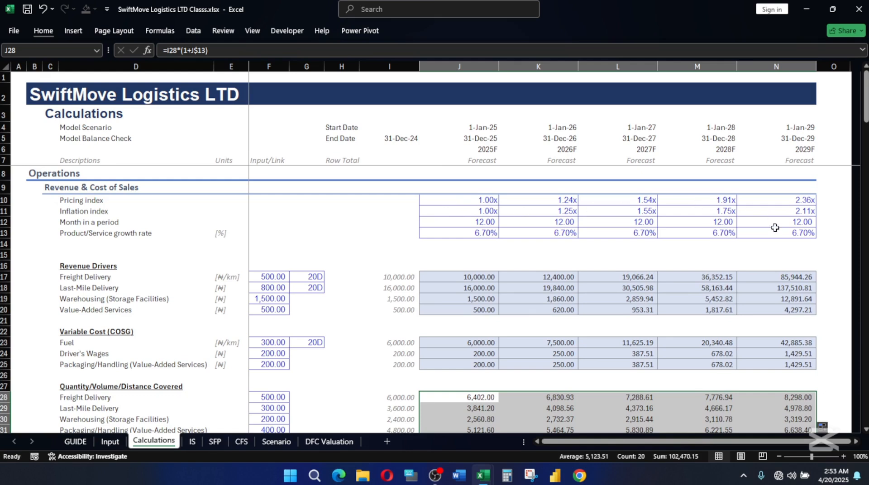
left_click(481, 204)
left_click_drag(444, 198, 767, 229)
left_click(463, 278)
left_click(467, 343)
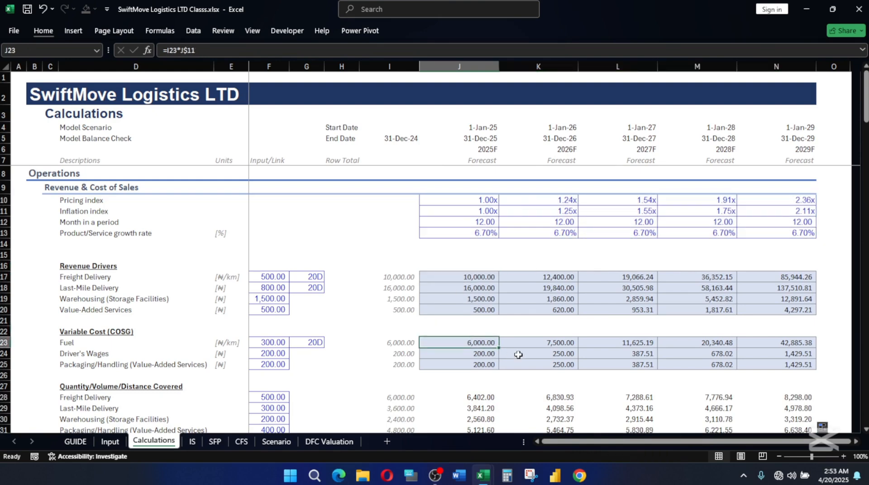
Step: Apply the Calculation cell style to the quantity forecasts in J28:N31
scroll(518, 356, "down", 2)
left_click_drag(474, 324, 753, 343)
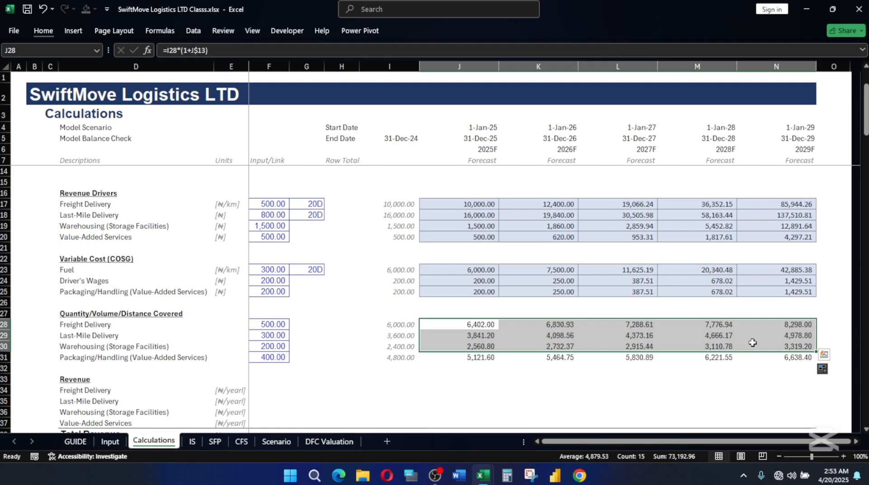
key("shift+Down")
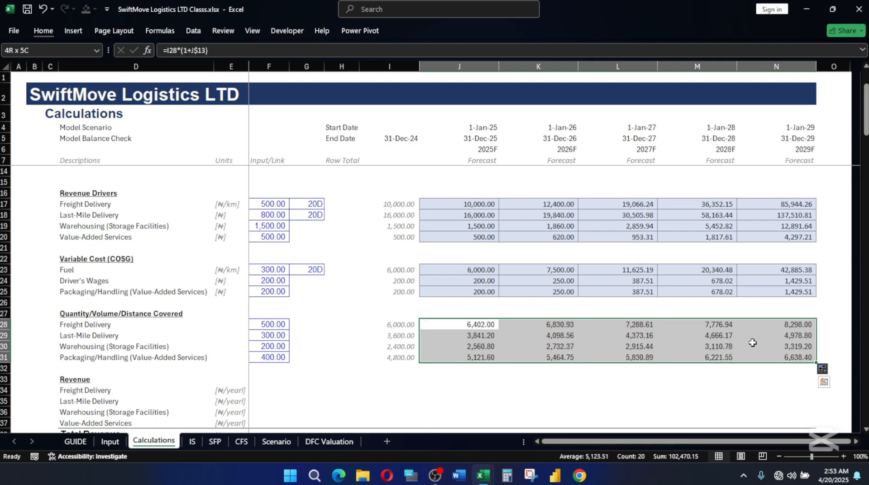
key("alt")
key("h")
key("j")
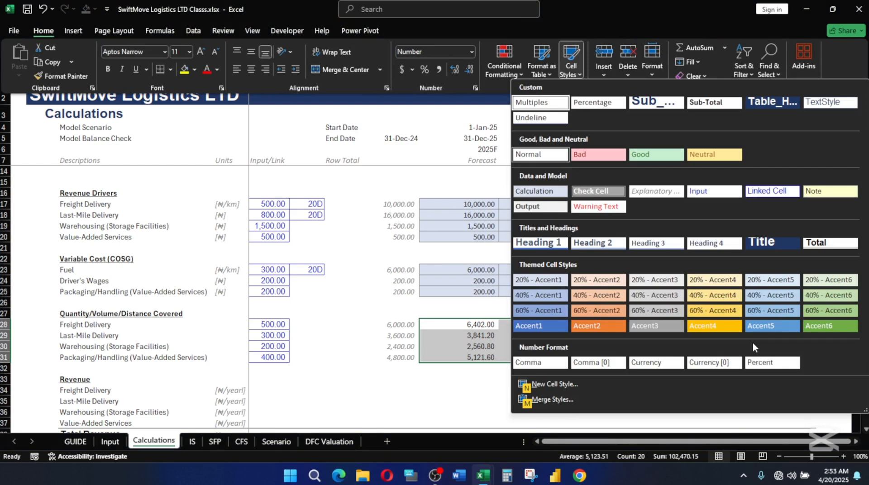
left_click(543, 190)
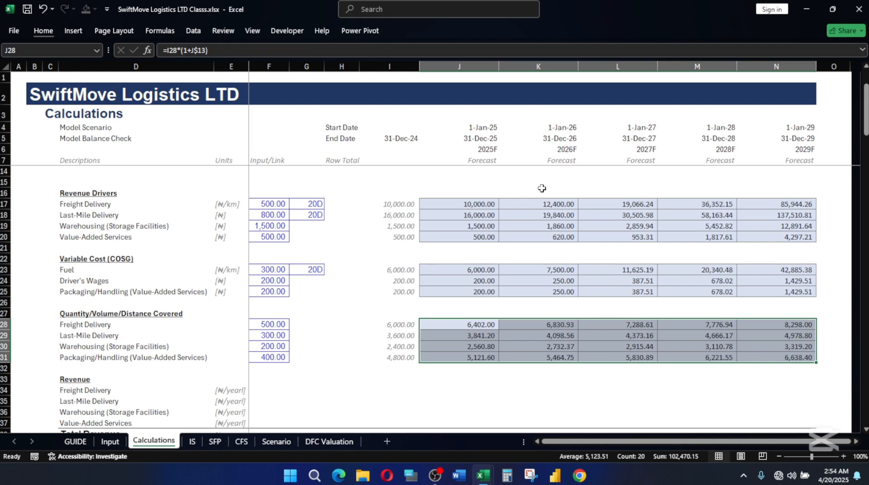
Step: Show the quantity forecasts in J28:N31 as whole numbers without decimal places
left_click(40, 33)
left_click(470, 69)
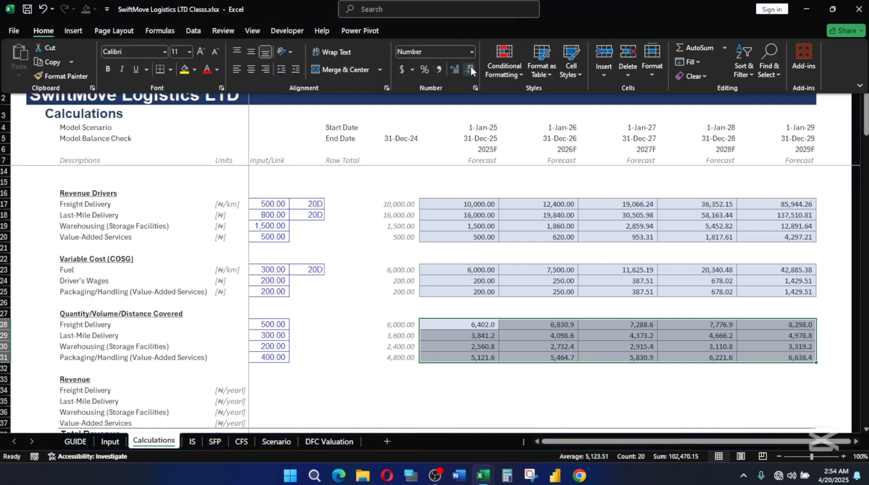
left_click(471, 70)
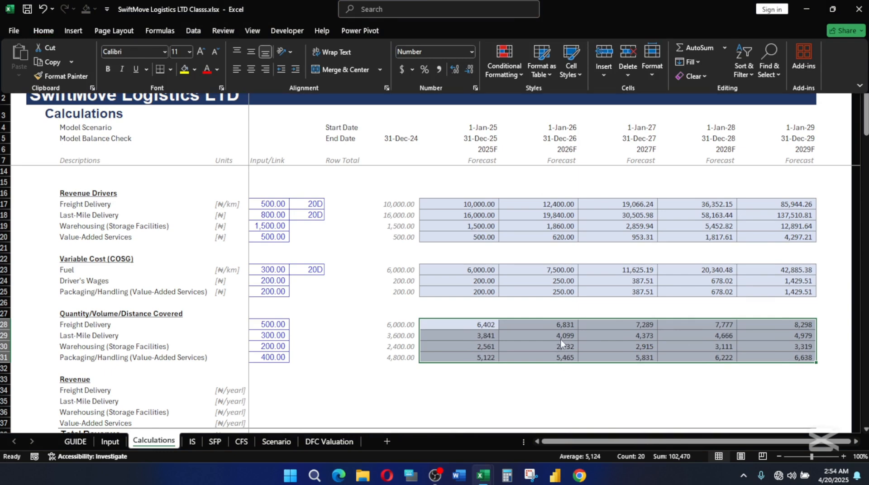
mouse_move(521, 367)
left_mouse_down()
mouse_move(533, 374)
mouse_move(521, 374)
left_mouse_up()
Step: Enter =J17*J28 in J34 to calculate the 2025 Freight Delivery revenue from price and quantity
scroll(503, 360, "down", 2)
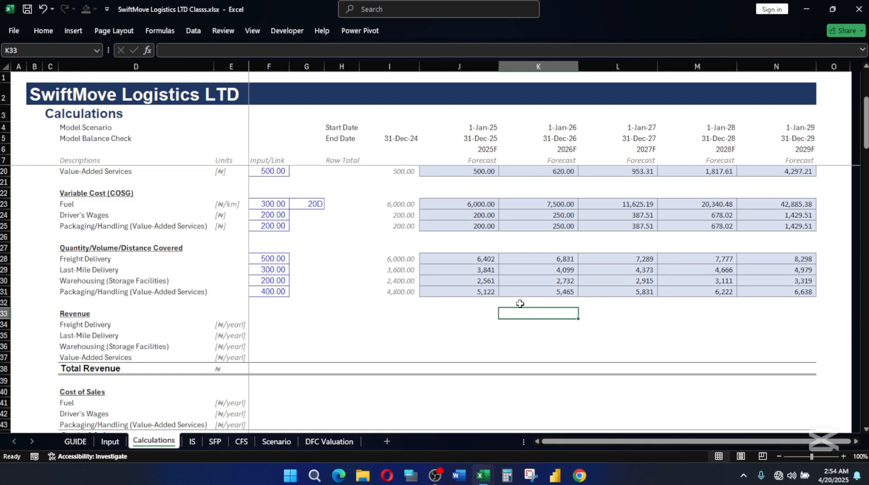
left_click(458, 326)
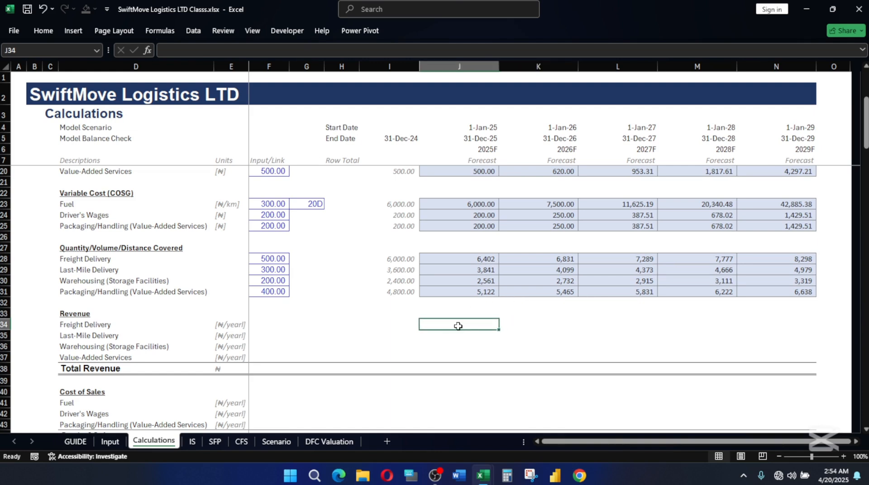
scroll(505, 306, "up", 4)
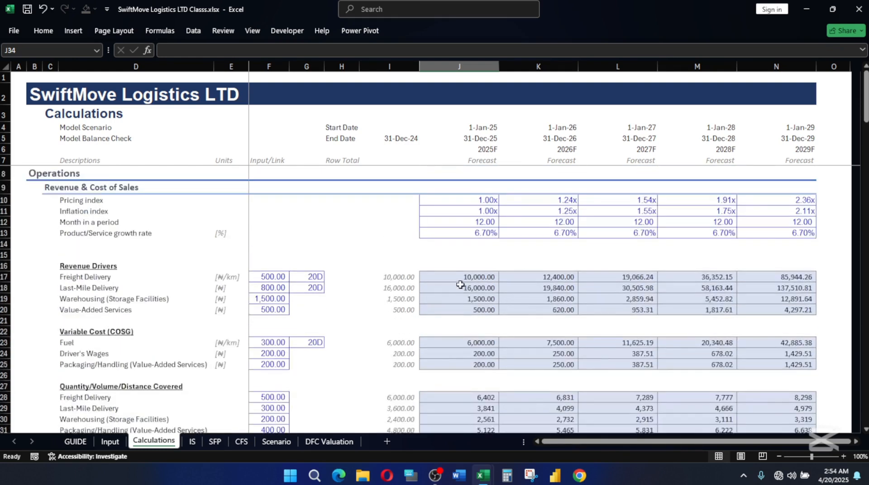
scroll(587, 376, "down", 2)
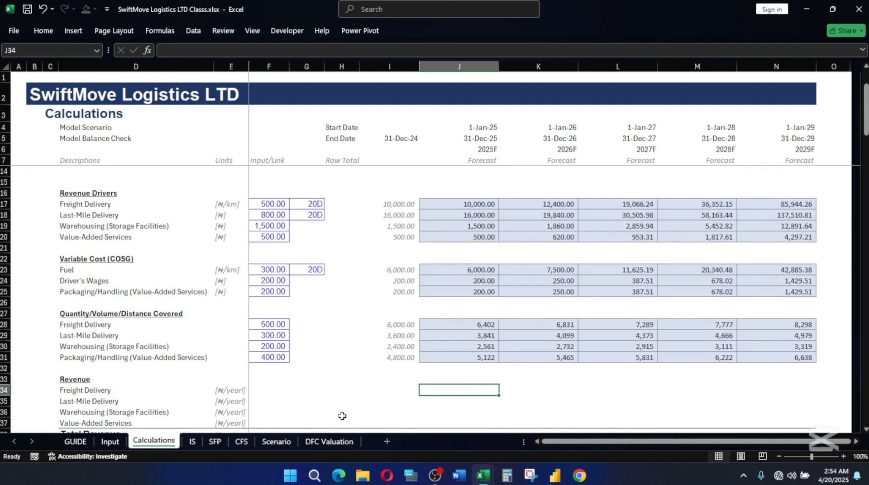
type("=")
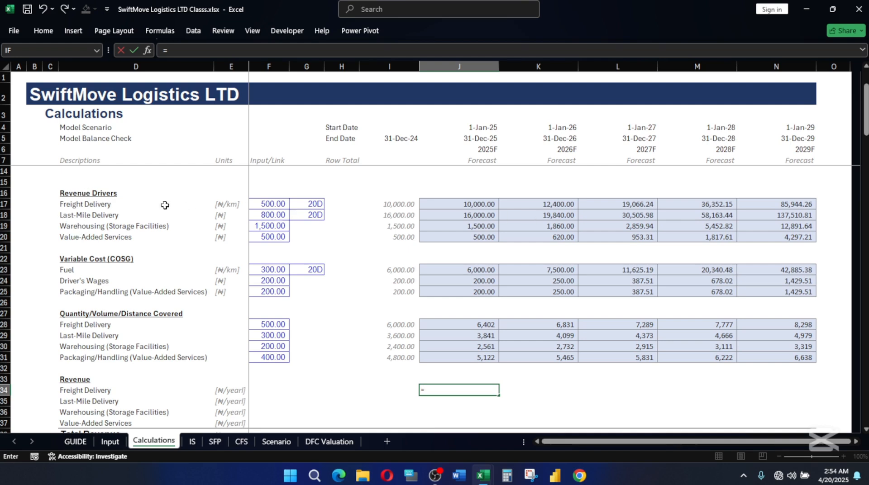
left_click(470, 202)
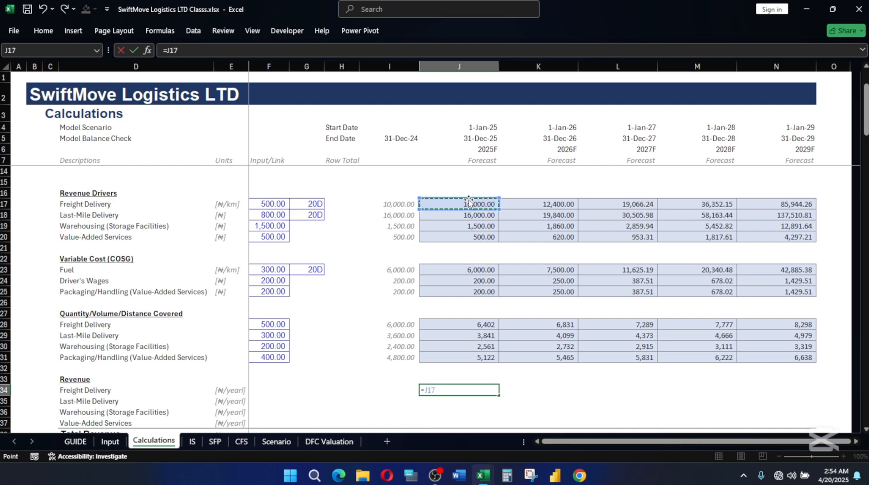
type("*")
left_click(471, 328)
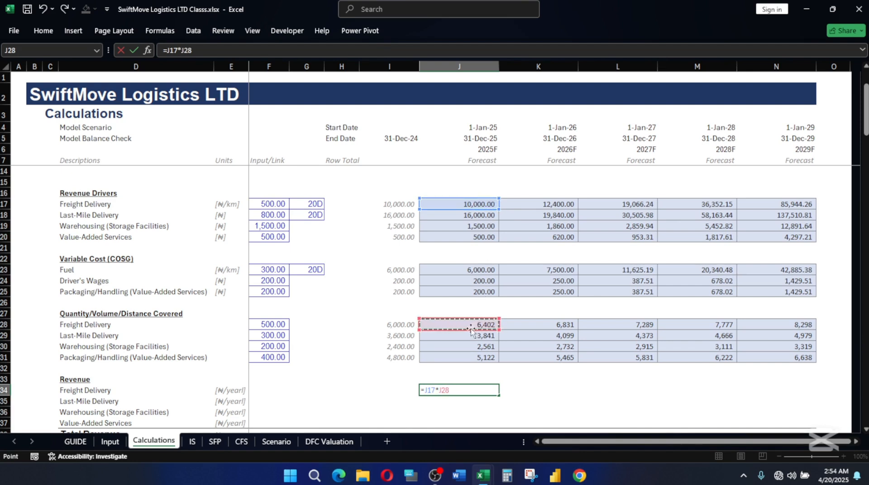
key("Return")
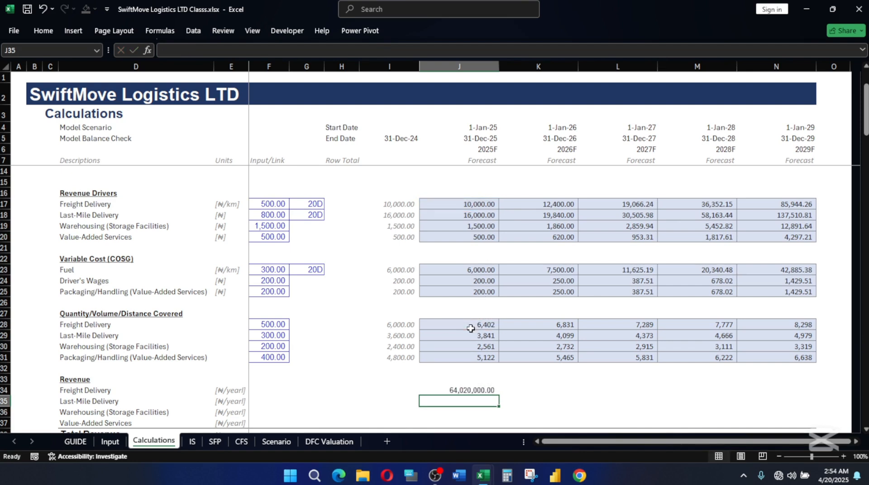
Step: Fill the revenue formula from J34 across to N34 and down through row 37 for all four services
left_click(462, 389)
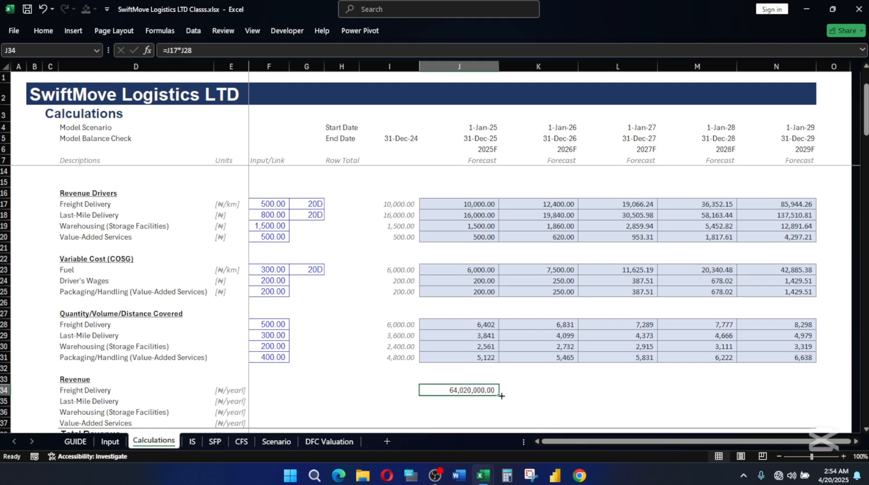
left_click_drag(498, 395, 790, 405)
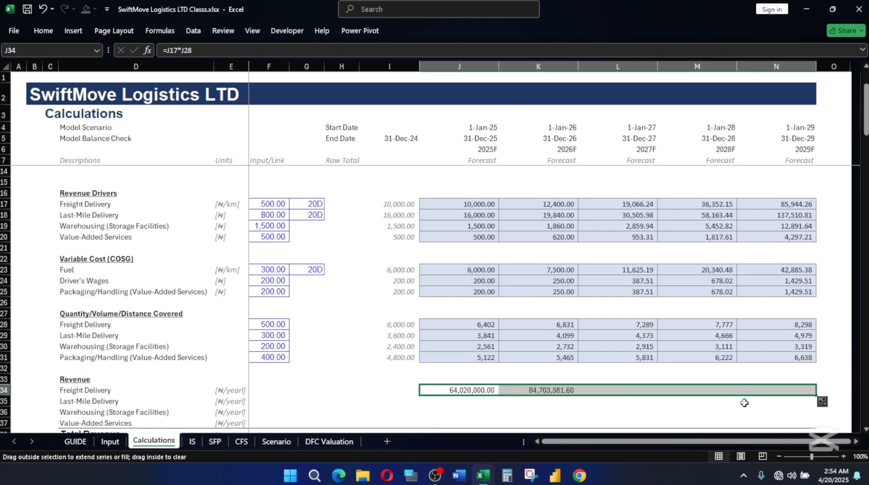
scroll(654, 373, "down", 2)
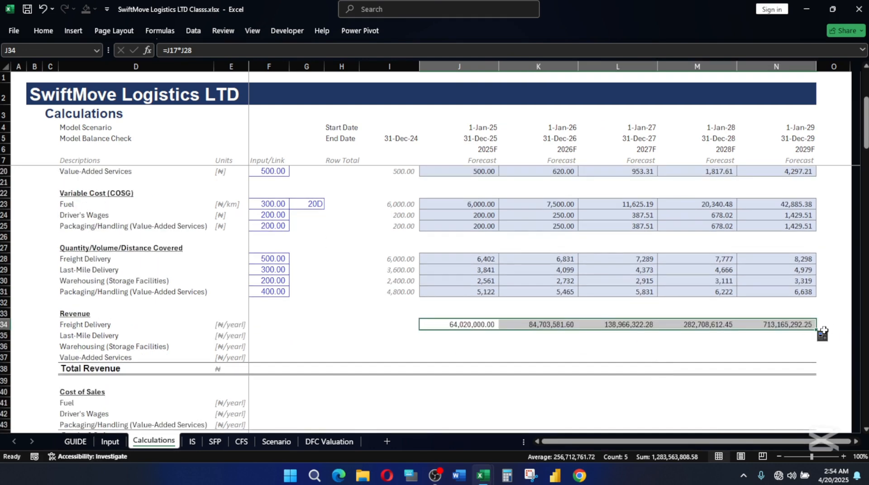
left_click_drag(817, 331, 816, 363)
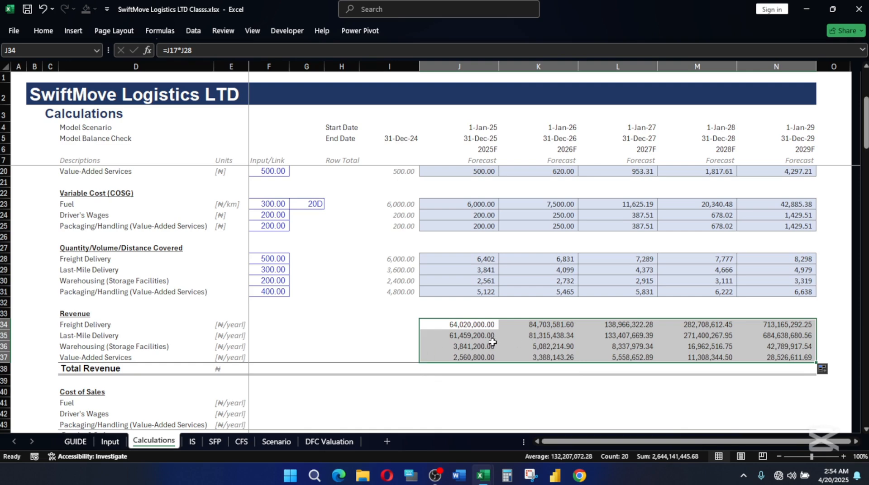
Step: Compare the Revenue line items with the Revenue Drivers line items and inspect the Value-Added Services formula in J37
scroll(407, 358, "up", 1)
left_click_drag(73, 360, 75, 390)
scroll(317, 337, "up", 2)
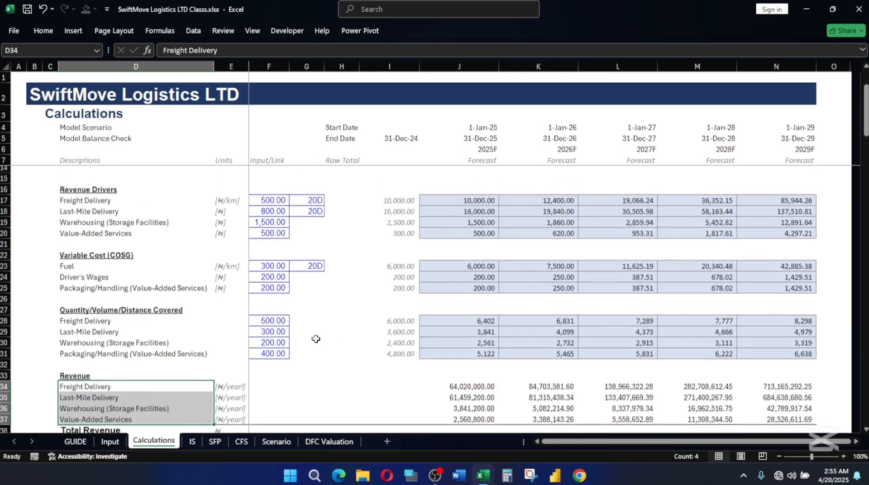
left_click_drag(77, 241, 77, 271)
scroll(455, 308, "down", 2)
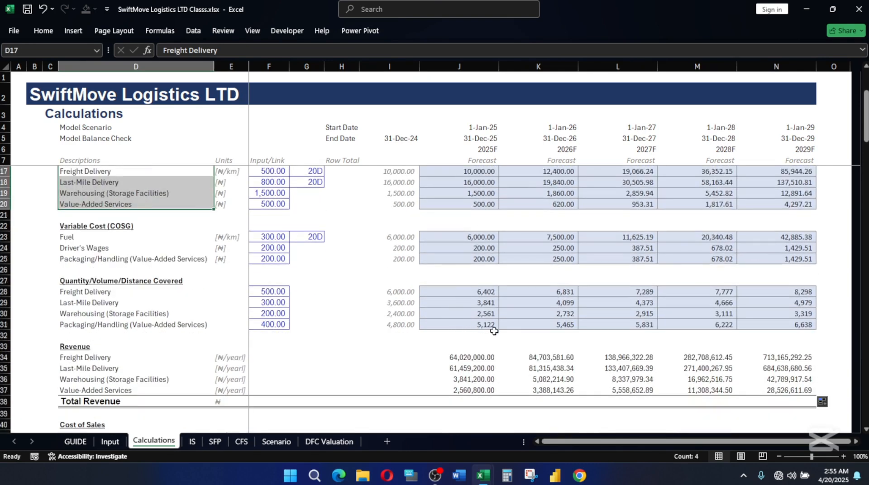
scroll(491, 330, "down", 1)
left_click(467, 357)
key("F2")
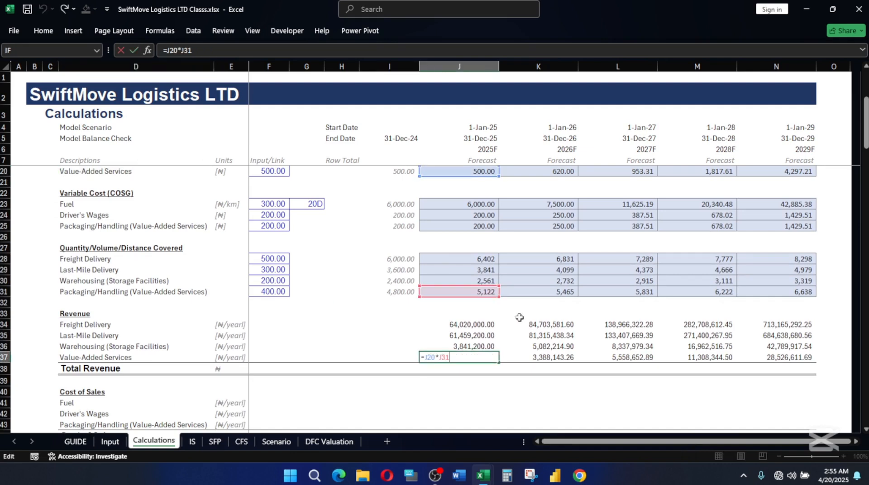
scroll(516, 319, "up", 1)
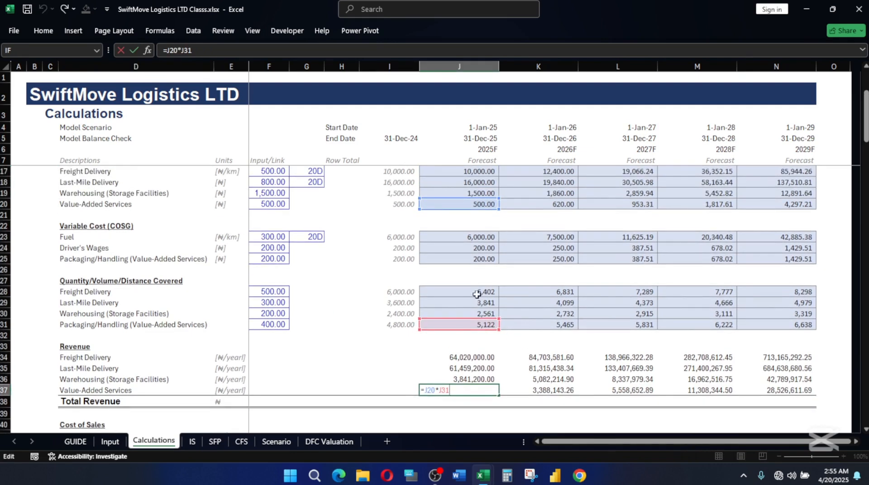
key("Return")
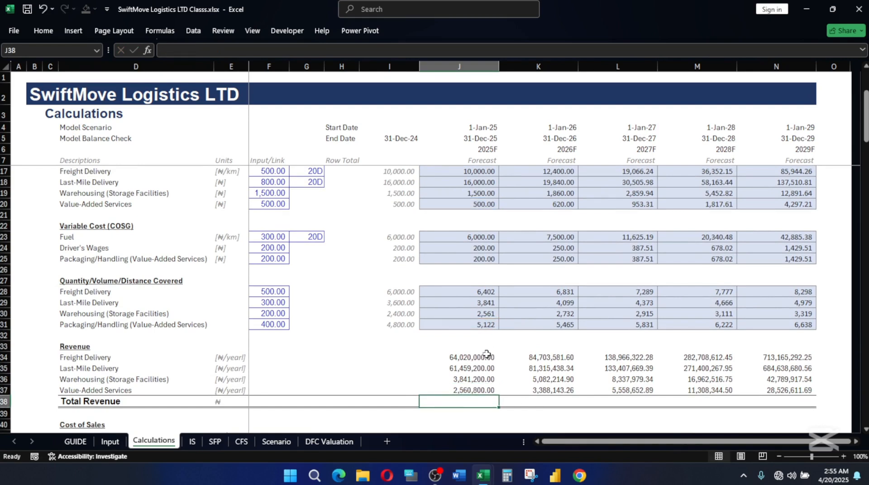
Step: Calculate Total Revenue in J38 as =SUM(J34:J37) and fill it across to N38
key("alt+equal")
key("Return")
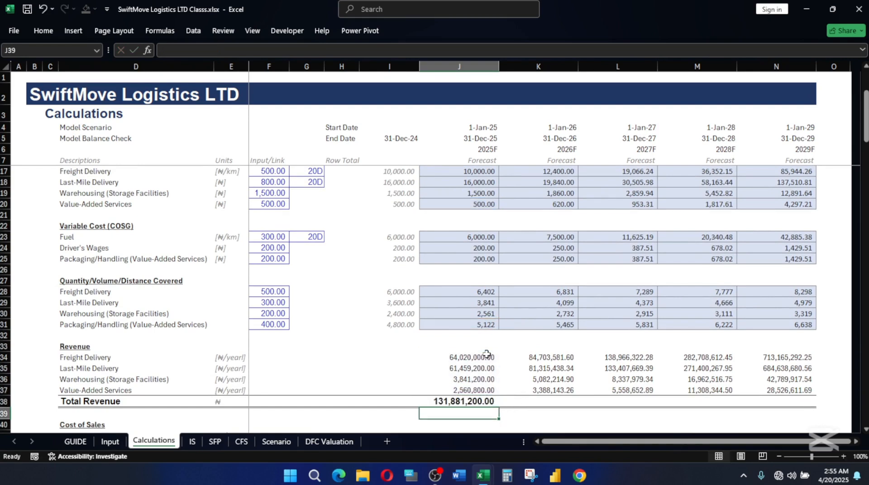
left_click(436, 399)
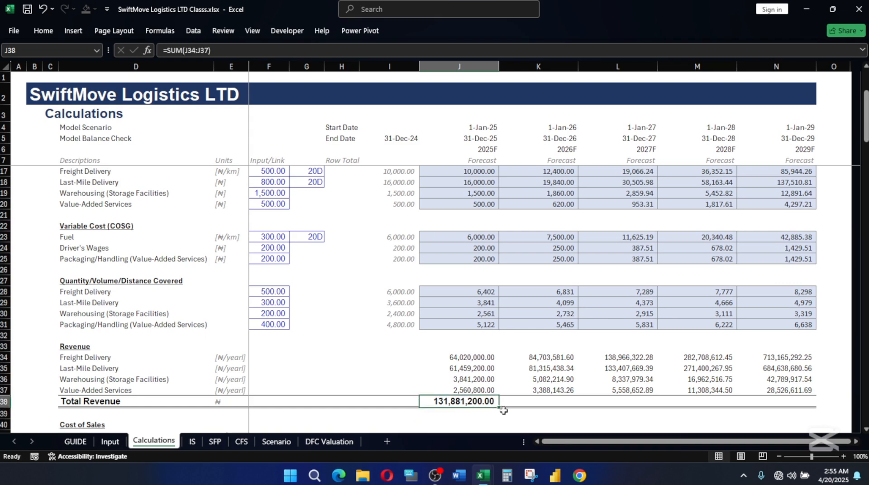
left_click_drag(502, 410, 787, 411)
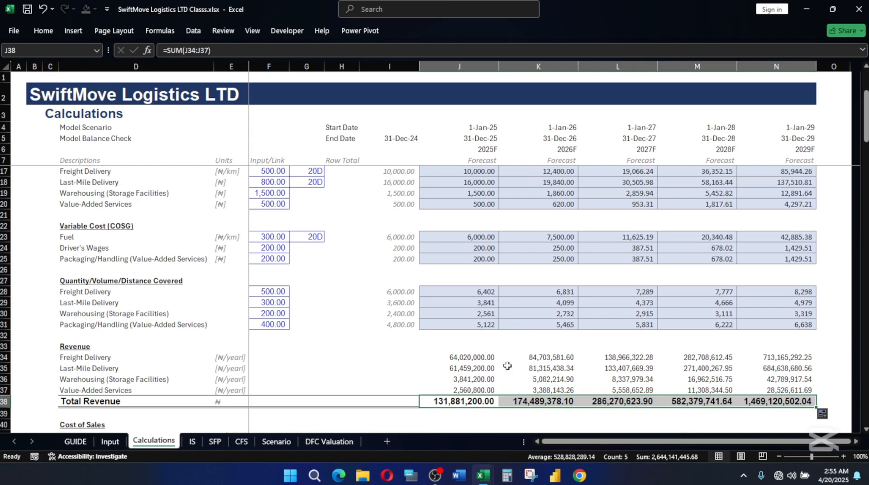
Step: Compare the Cost of Sales line items with the Quantity/Volume/Distance Covered line items
scroll(507, 366, "down", 2)
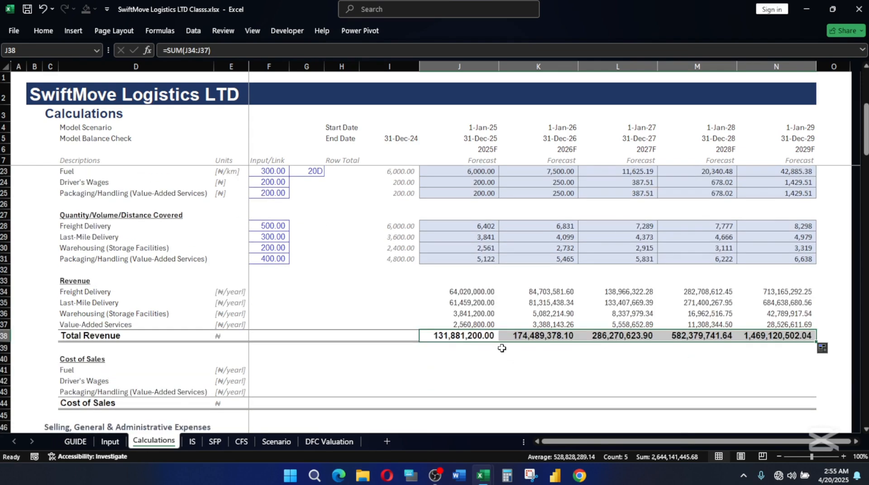
left_click(456, 370)
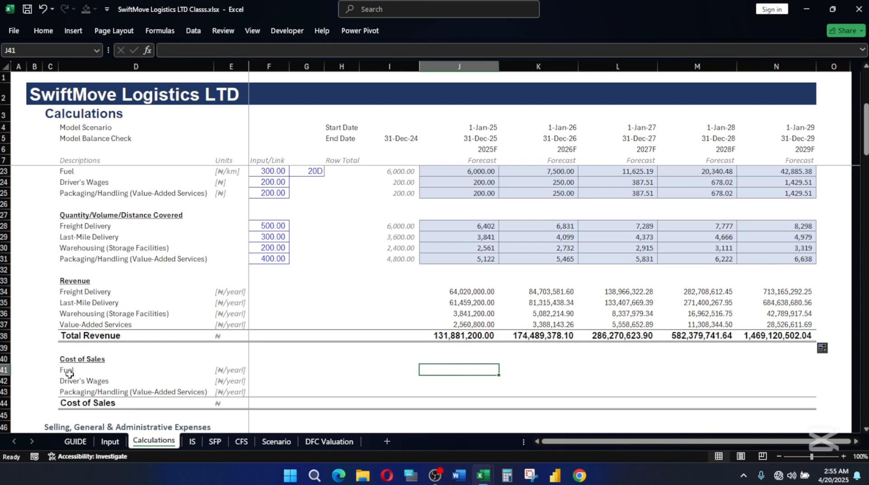
left_click_drag(68, 373, 72, 404)
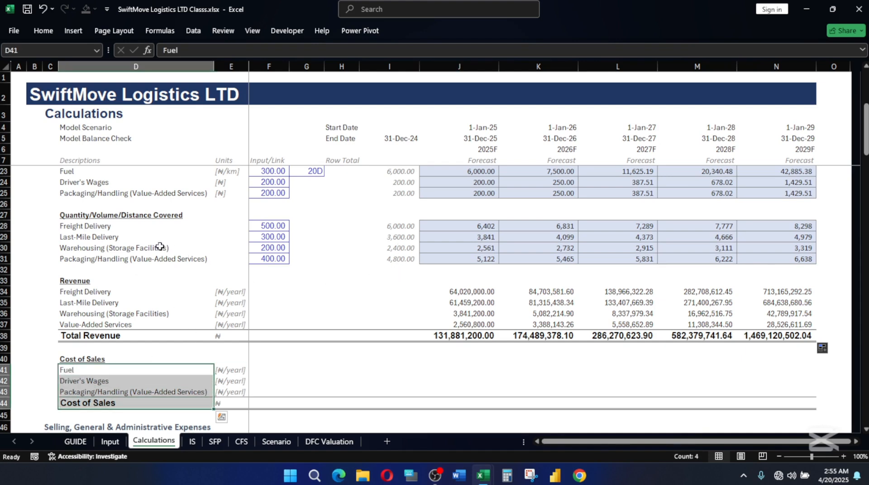
scroll(431, 295, "up", 1)
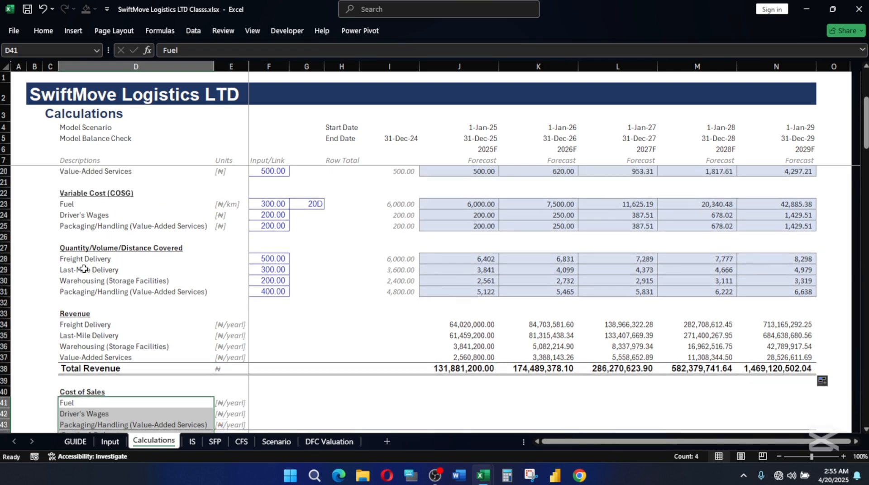
left_click_drag(75, 259, 75, 283)
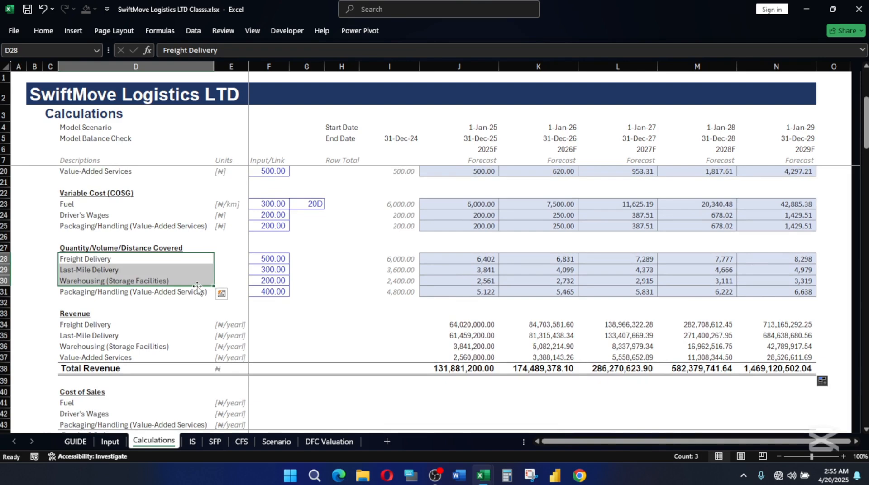
scroll(440, 360, "down", 1)
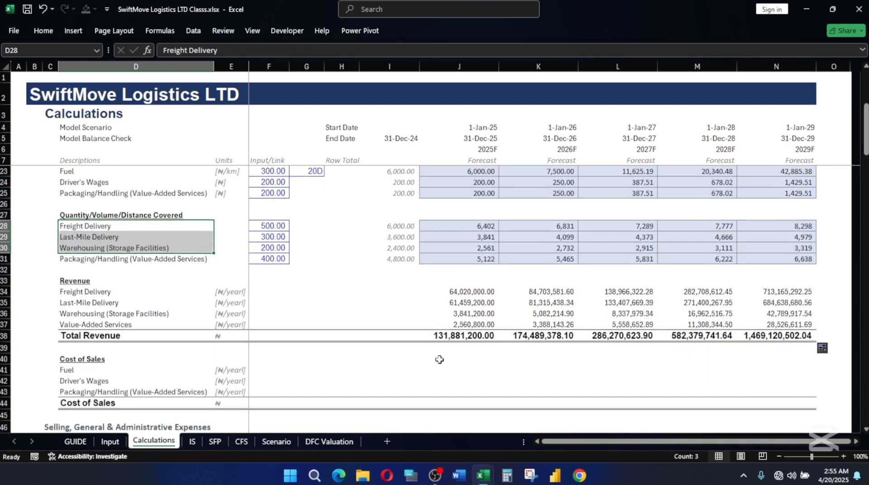
Step: Enter =J23*J28 in J41 to calculate the 2025 Fuel cost from unit cost and Freight Delivery distance
left_click(468, 370)
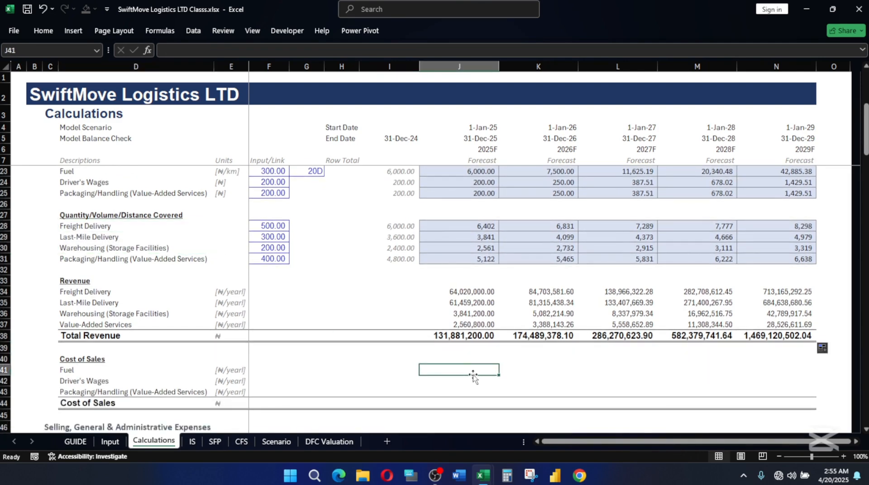
type("=")
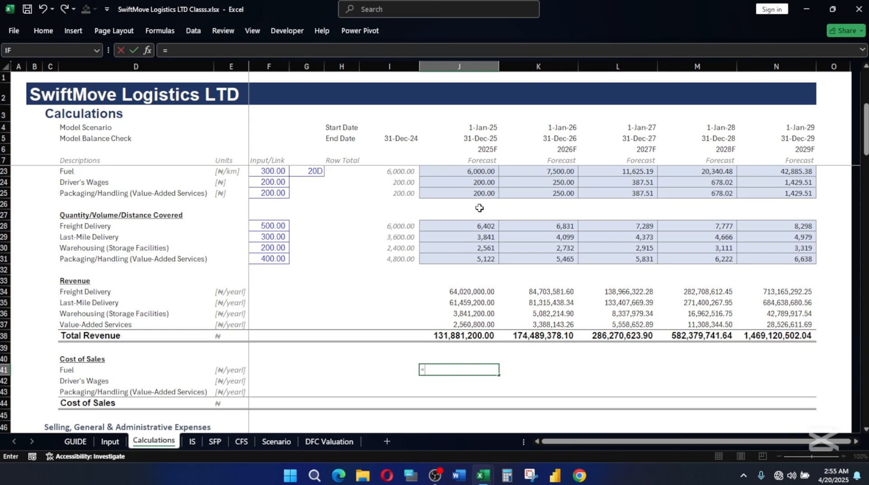
scroll(479, 207, "up", 2)
left_click(474, 237)
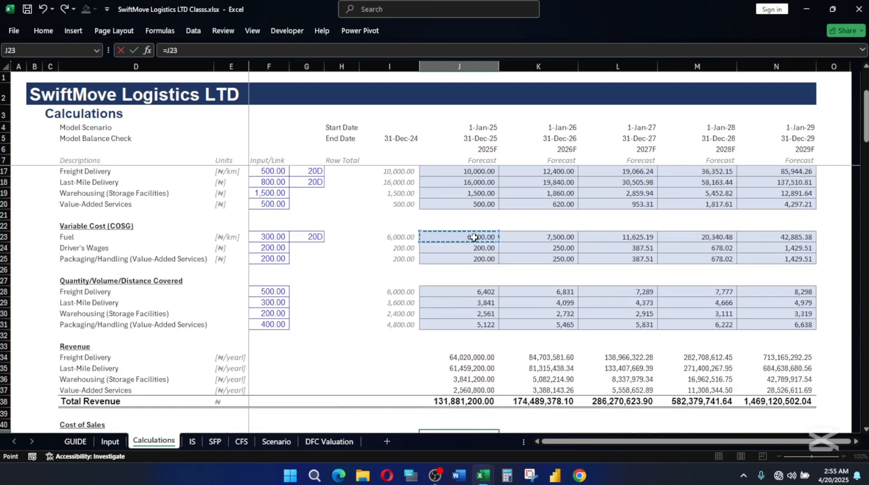
type("*")
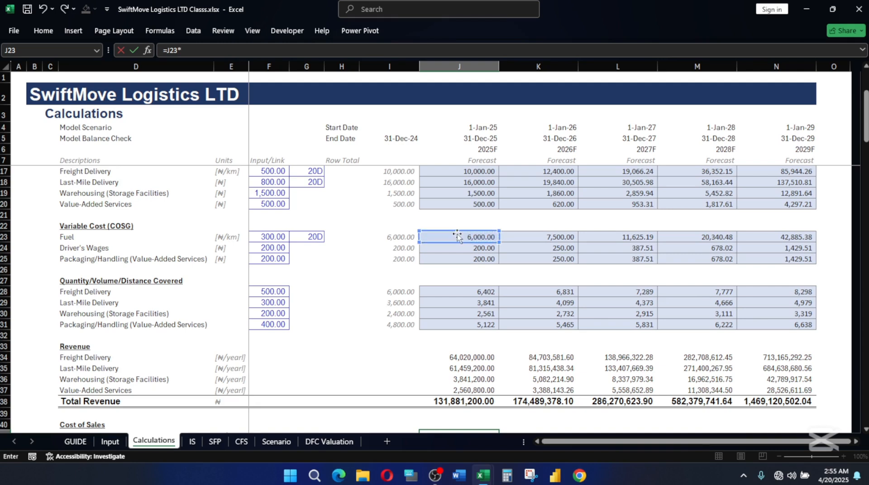
left_click(479, 290)
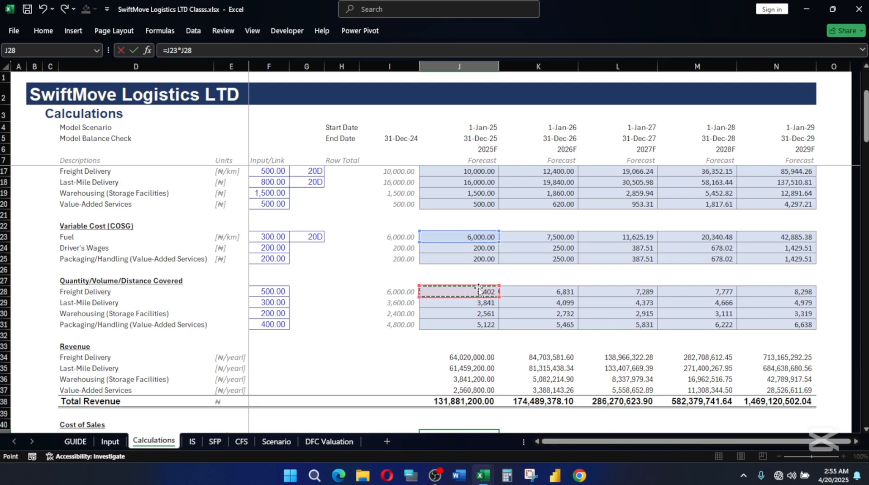
key("Return")
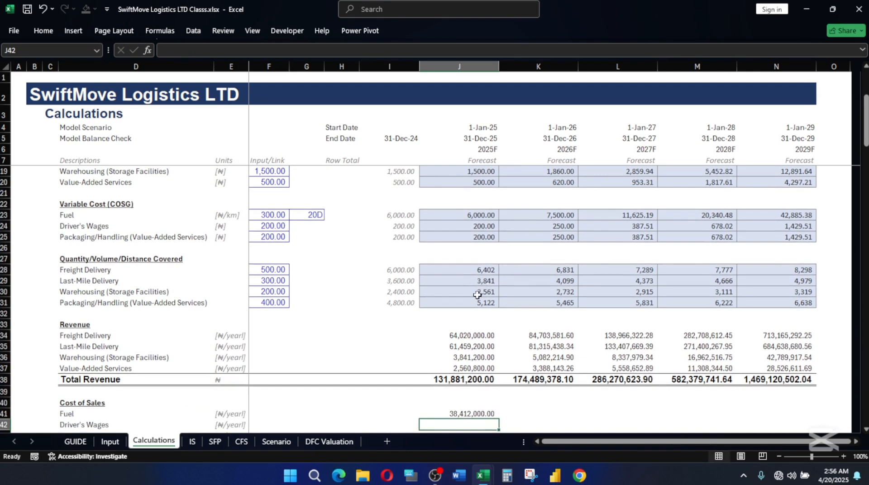
Step: Fill the Fuel cost formula from J41 down to J42 and inspect the Driver's Wages references
left_click(467, 413)
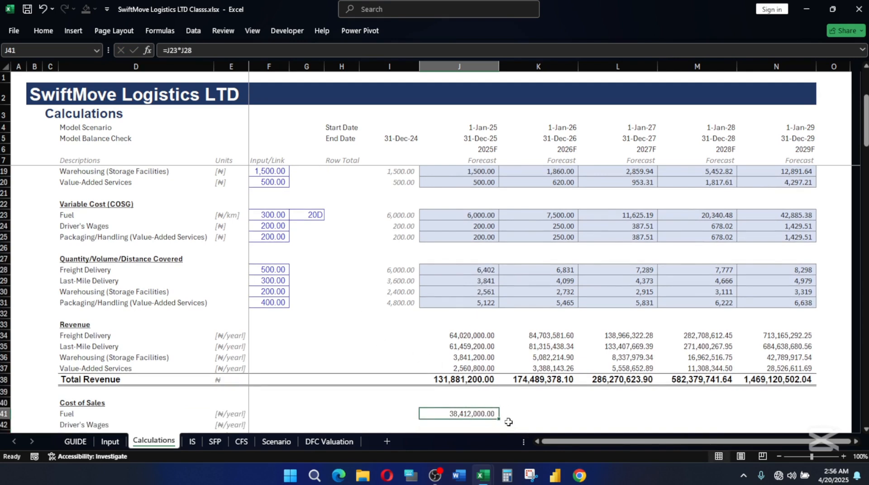
left_click_drag(499, 419, 497, 431)
scroll(536, 392, "down", 1)
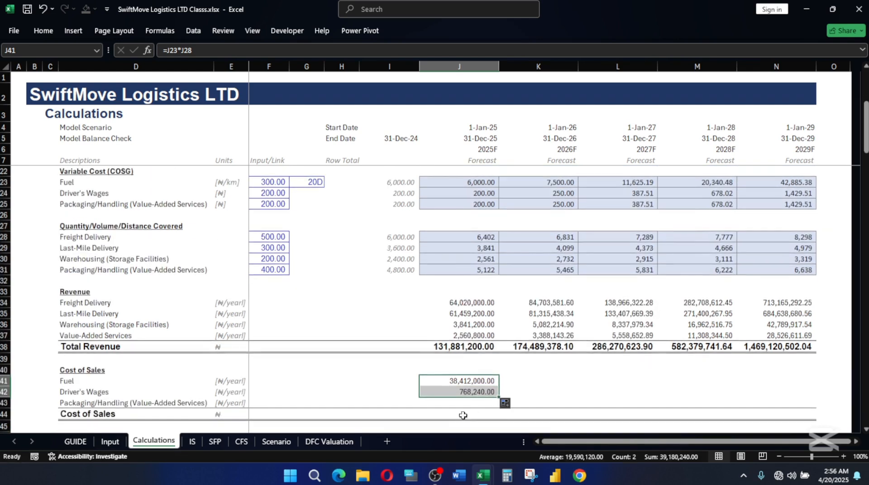
double_click(474, 391)
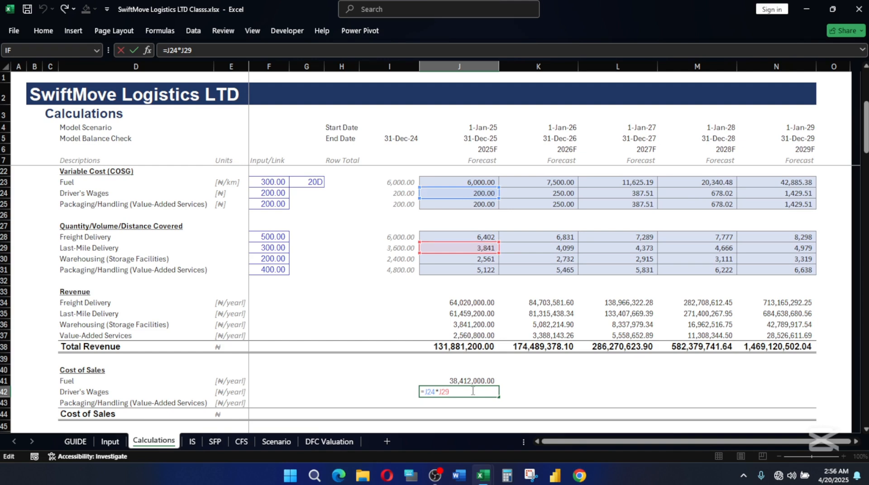
key("ctrl+Return")
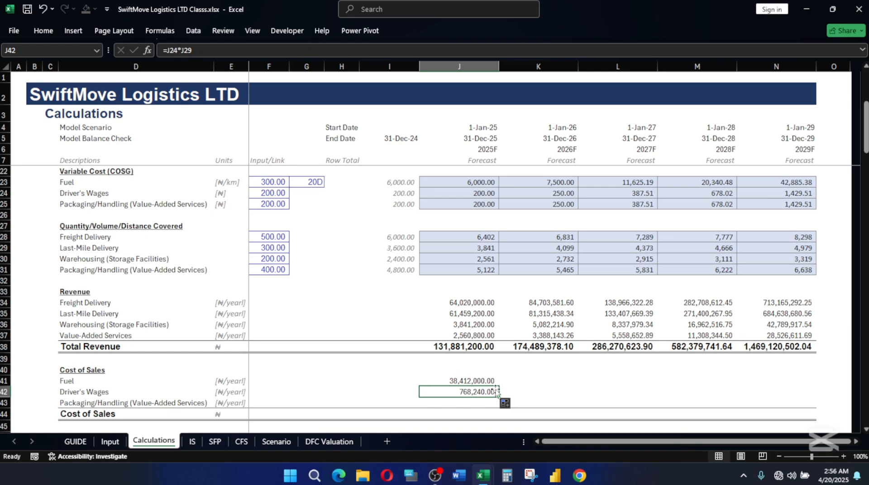
Step: Change the Driver's Wages formula in J42 to =J24*SUM(J28:J29), covering Freight and Last-Mile Delivery, and check its references
double_click(467, 389)
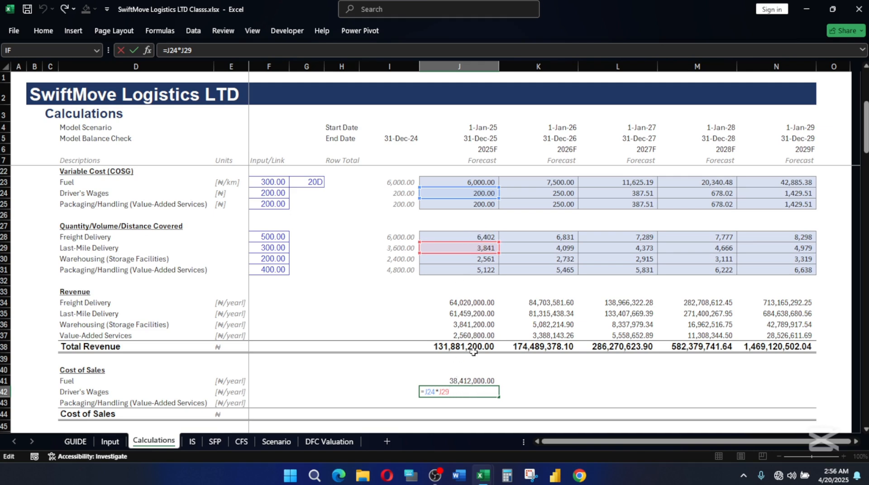
left_click_drag(450, 392, 438, 393)
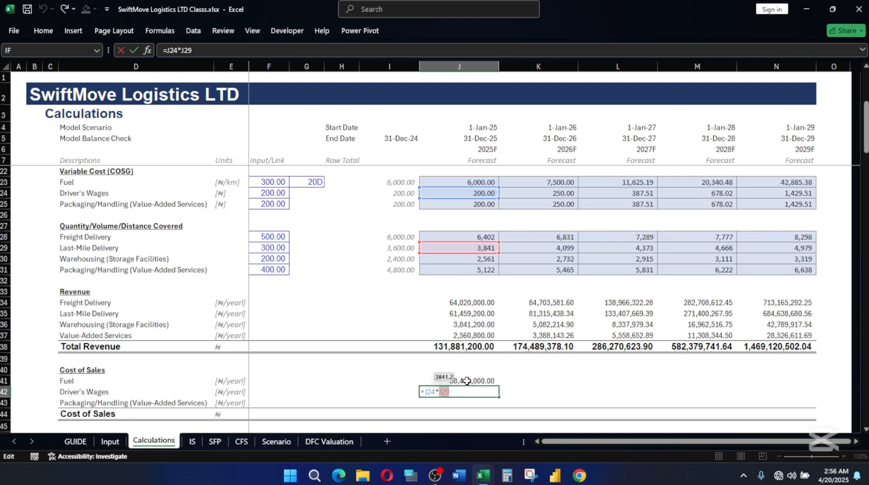
type("sum")
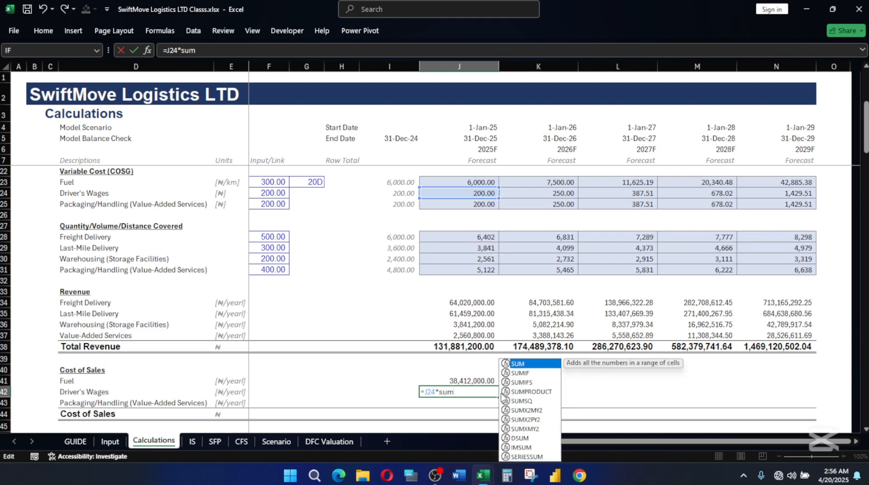
key("BackSpace")
key("BackSpace")
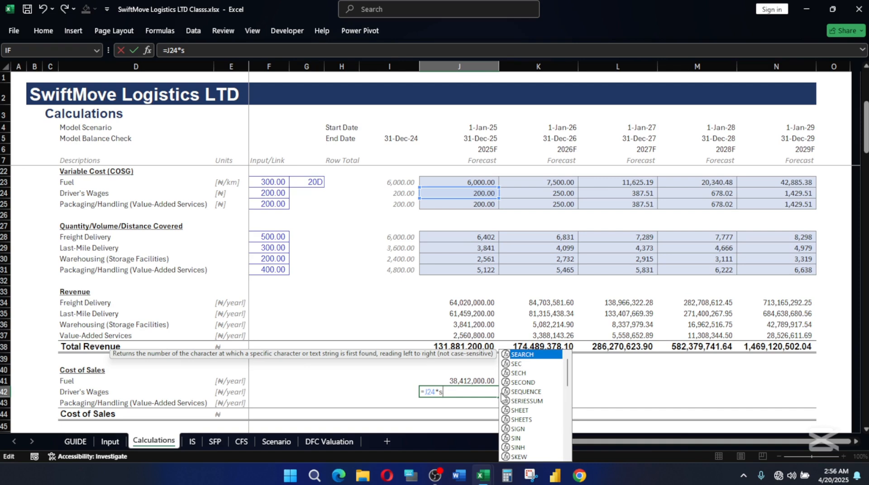
type("um")
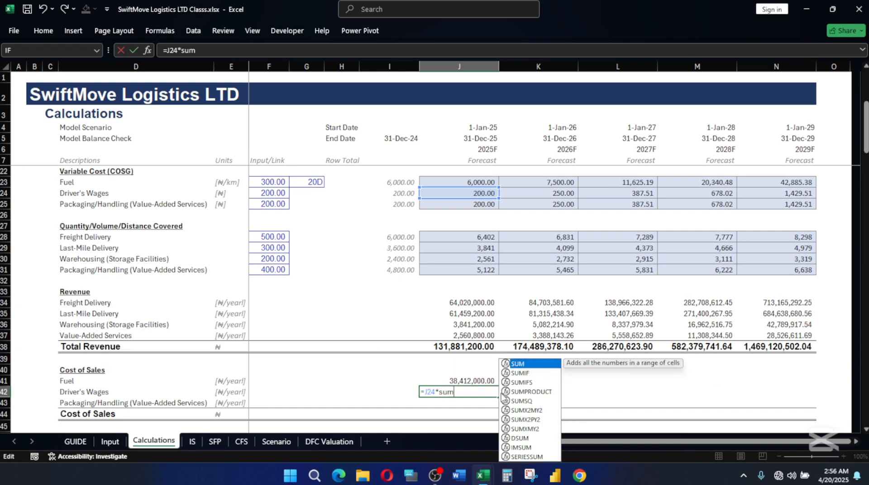
key("Tab")
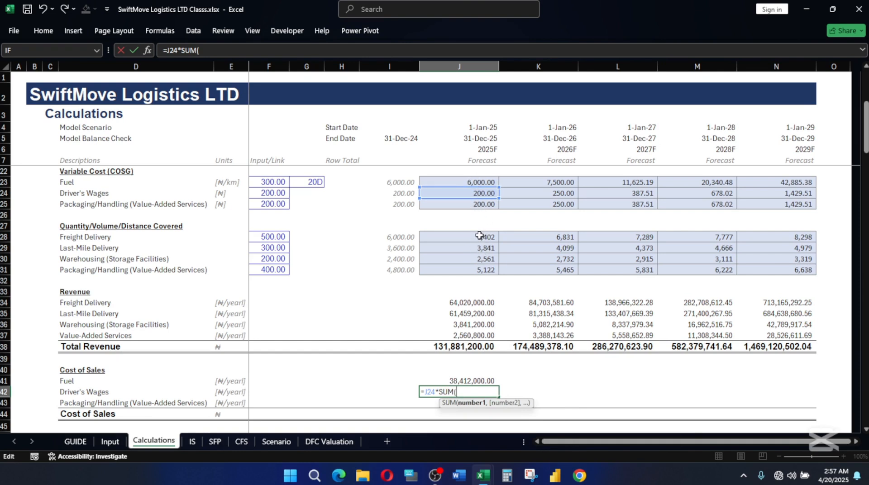
left_click_drag(480, 236, 484, 247)
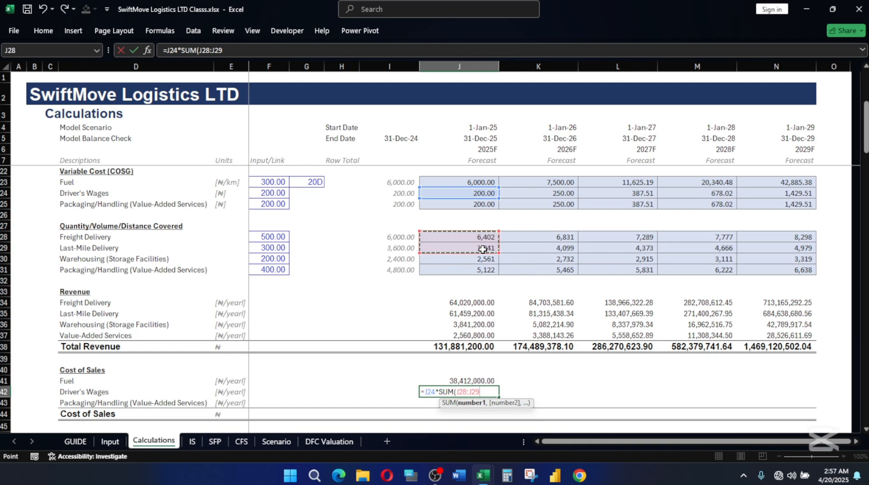
type(")")
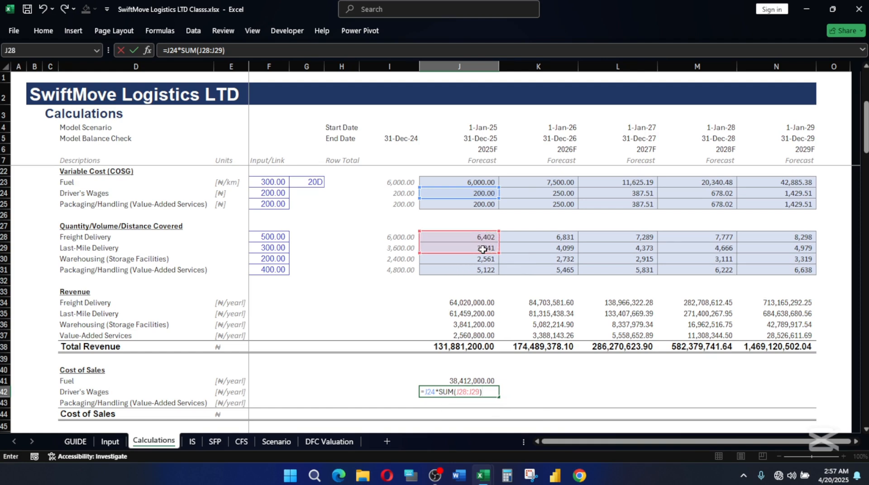
key("Return")
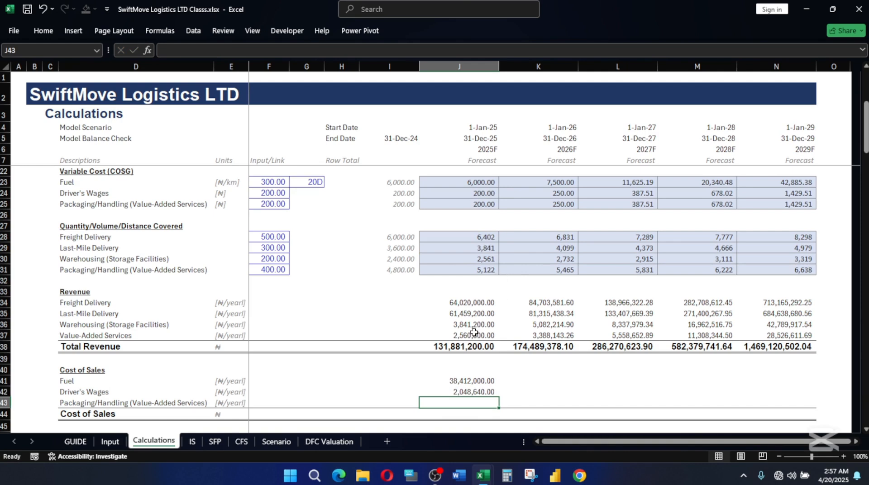
left_click(471, 391)
double_click(471, 392)
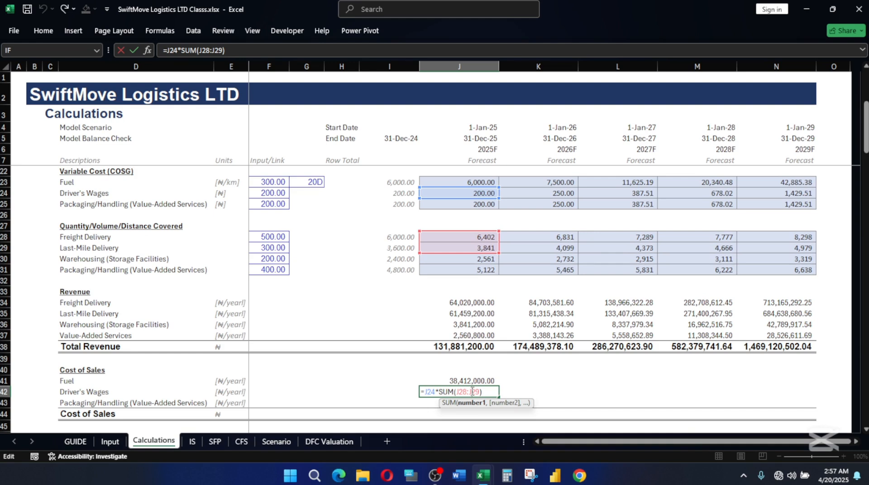
key("Escape")
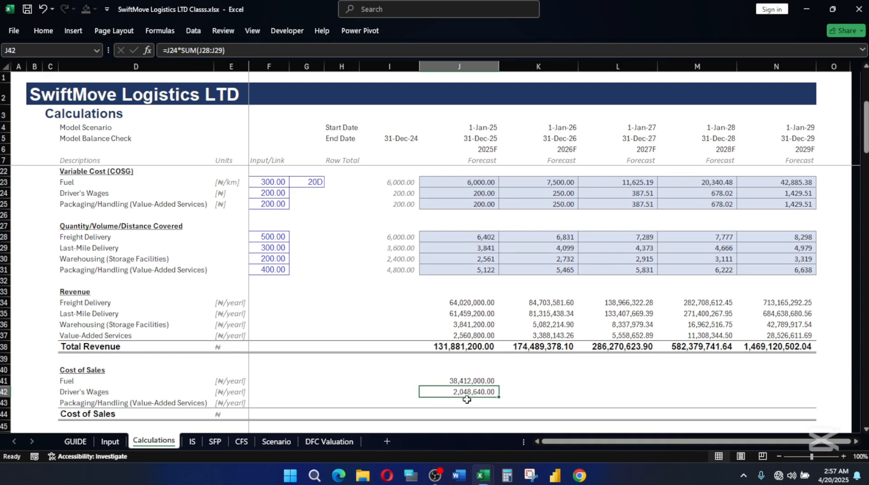
Step: Copy the wages formula down to J43 and change it to =J25*J31 for the 2025 Packaging/Handling cost
left_click(475, 402)
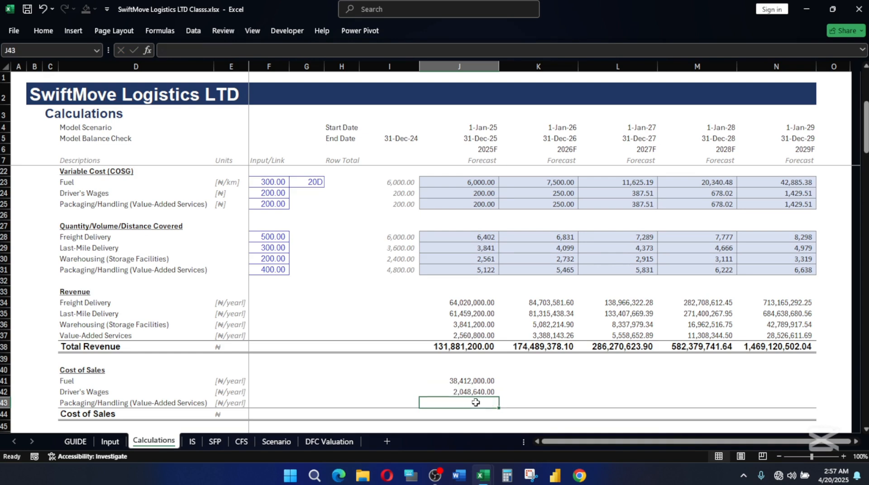
key("ctrl+d")
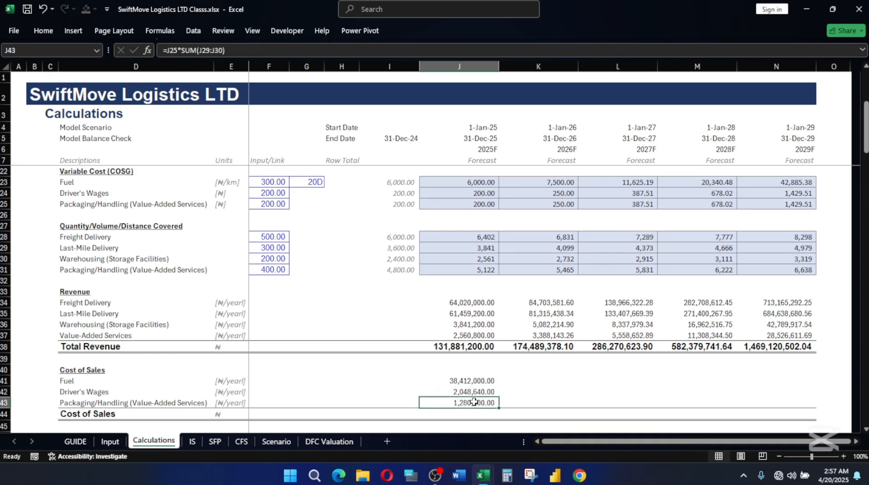
double_click(474, 403)
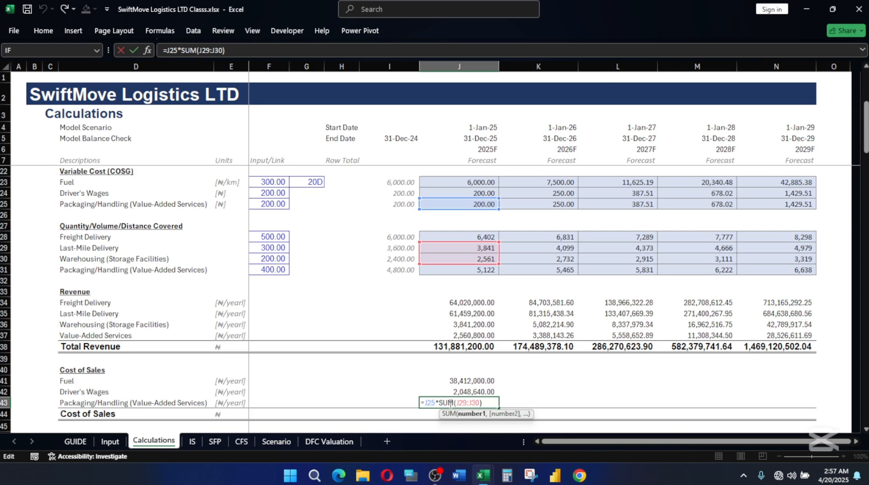
left_click_drag(438, 400, 508, 398)
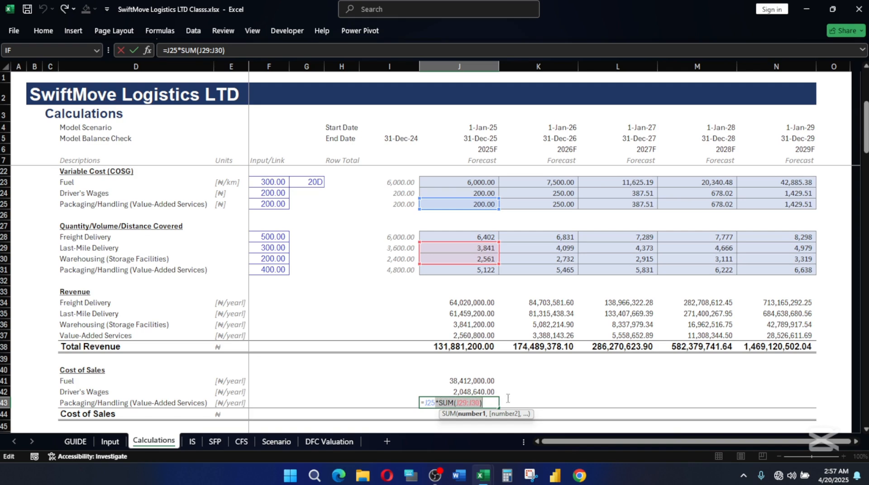
key("Delete")
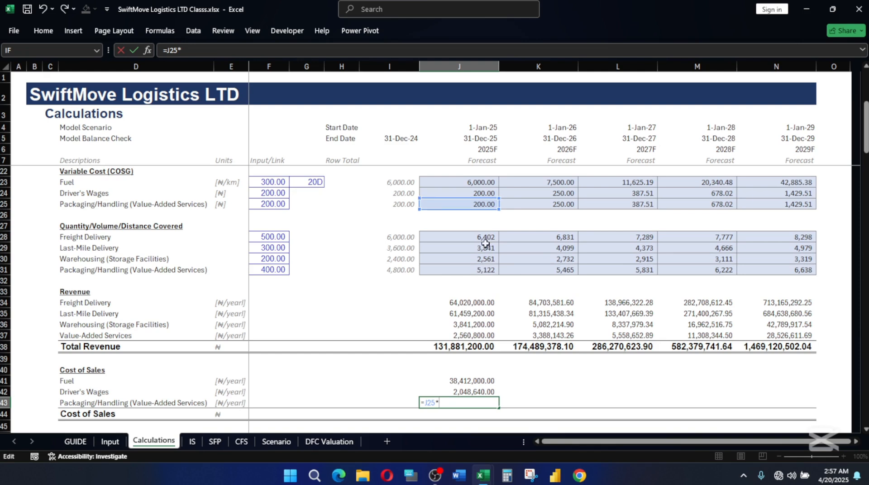
key("F2")
left_click(484, 280)
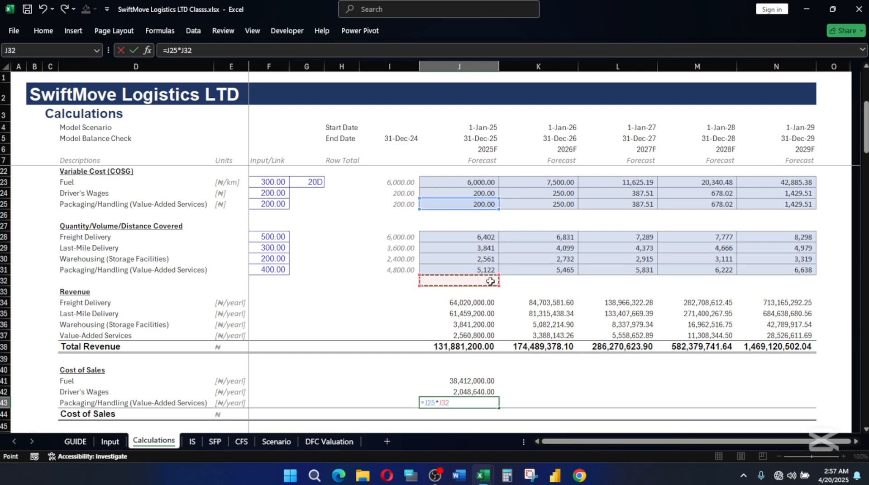
left_click(488, 270)
key("Return")
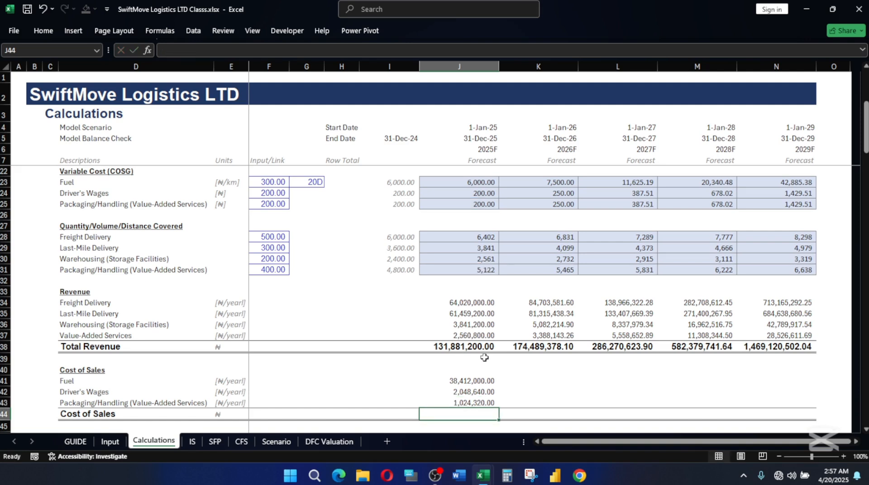
Step: Total the 2025 Cost of Sales in J44 by summing the three cost lines in J41:J43
key("alt+=")
key("Return")
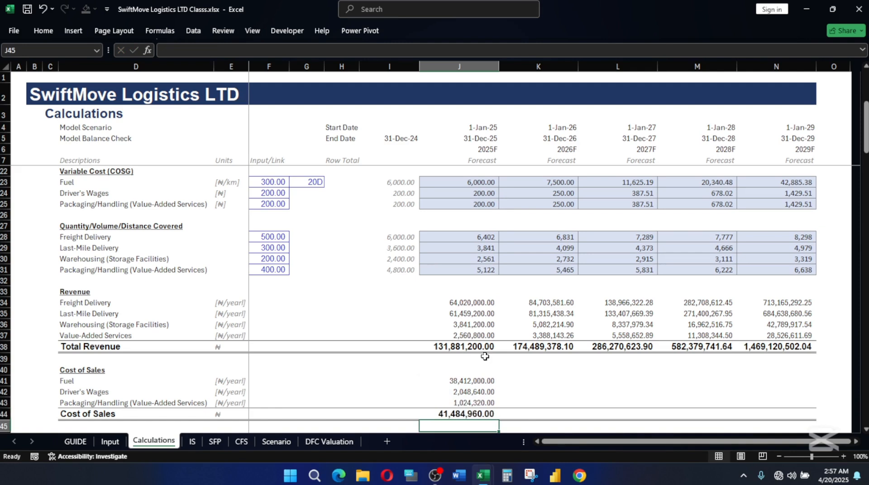
Step: Fill the 2025 Cost of Sales formulas in J41:J44 across to column N for the 2026–2029 forecast years
left_click_drag(471, 381, 788, 419)
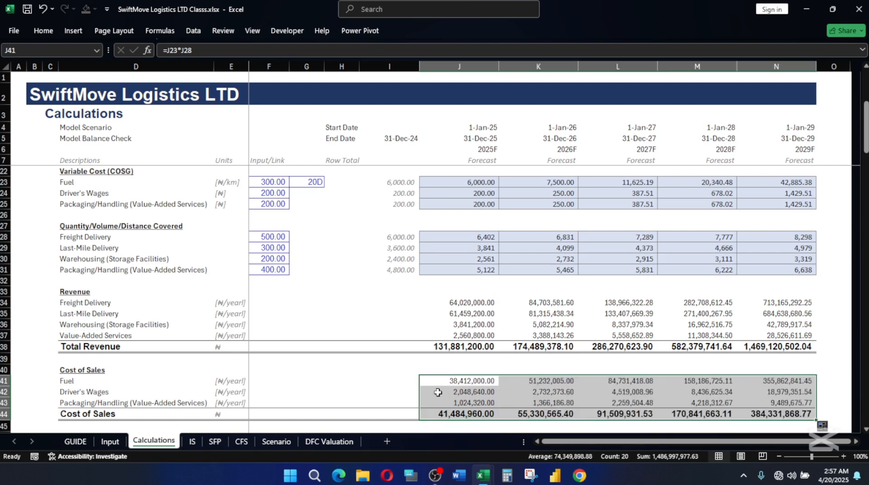
left_click(520, 405)
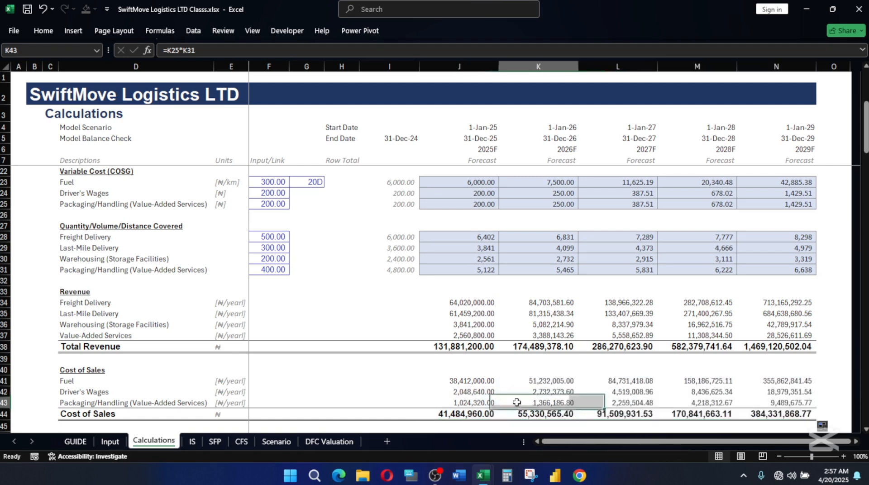
Step: Examine the Driver's Wages formula in J42 against the Freight and Last-Mile Delivery quantities and the wage rate in J24
left_click(467, 392)
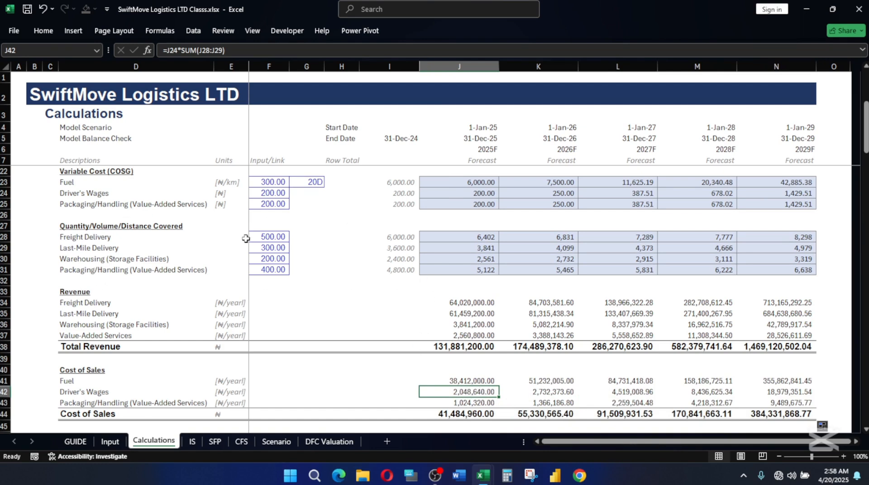
left_click(72, 237)
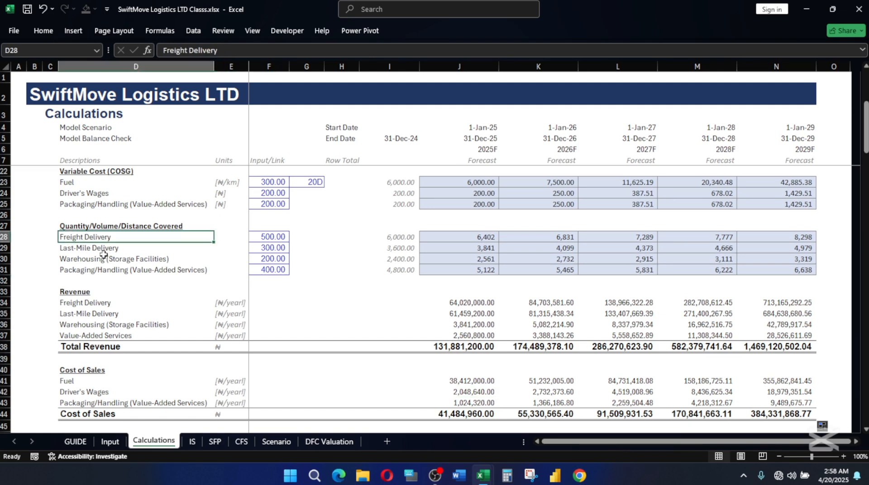
left_click(78, 247)
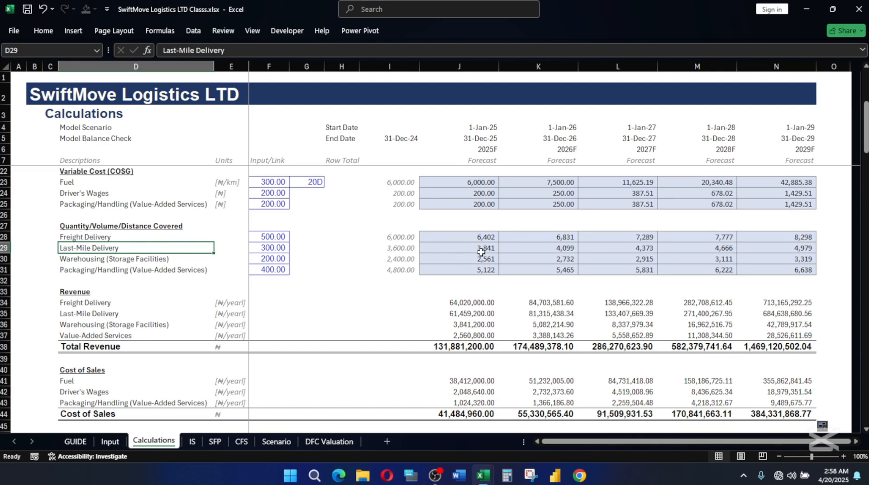
left_click_drag(482, 237, 483, 252)
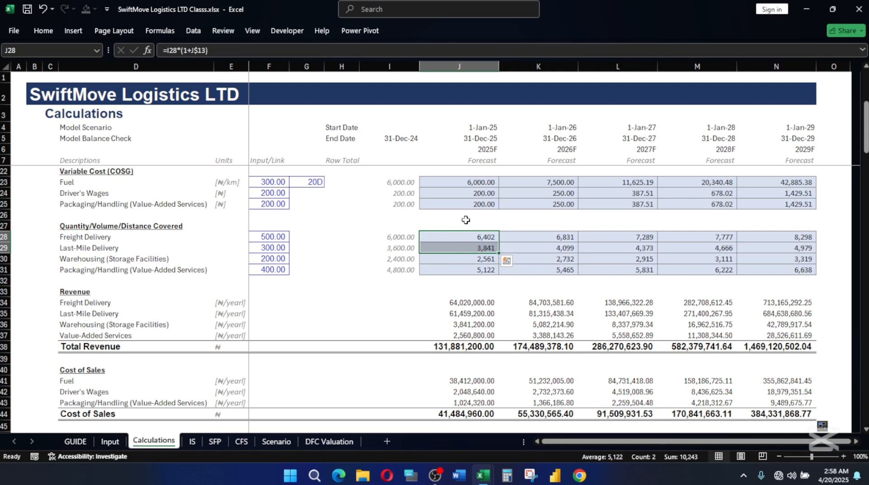
left_click(480, 195)
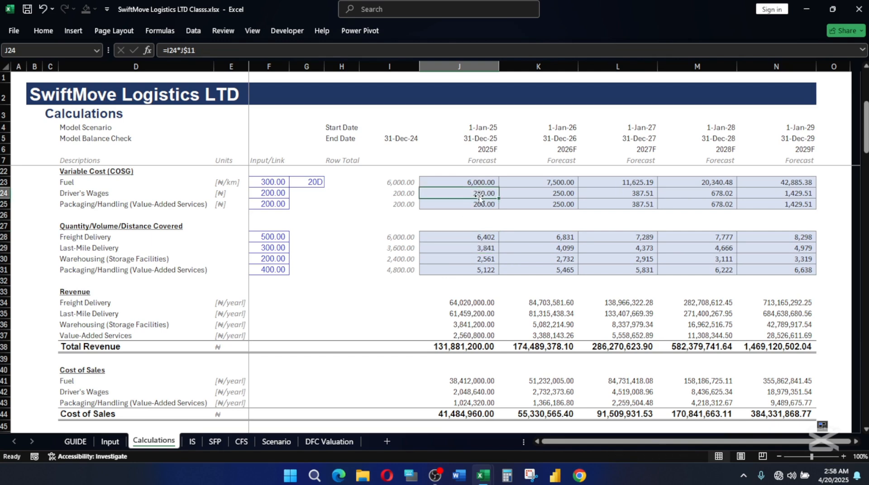
left_click(467, 393)
Step: Review the index and growth assumptions in rows 10 to 13 and the revenue and cost of sales sections built from them
scroll(459, 356, "down", 2)
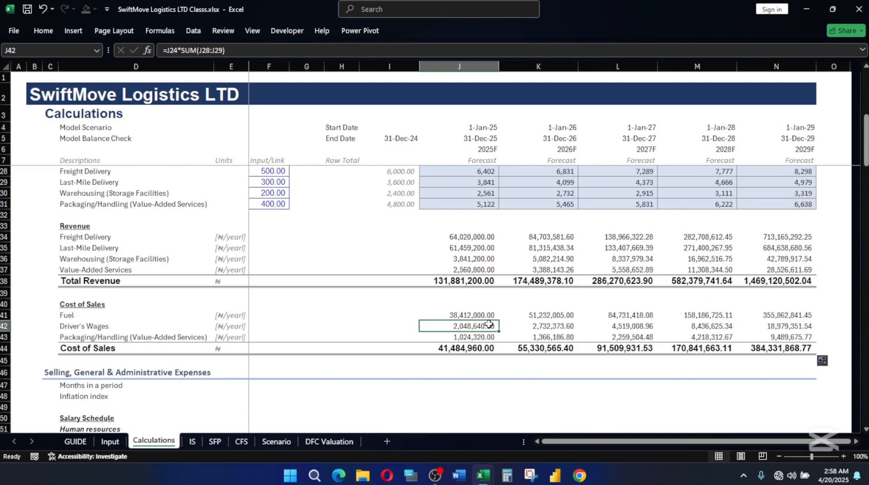
scroll(502, 322, "up", 1)
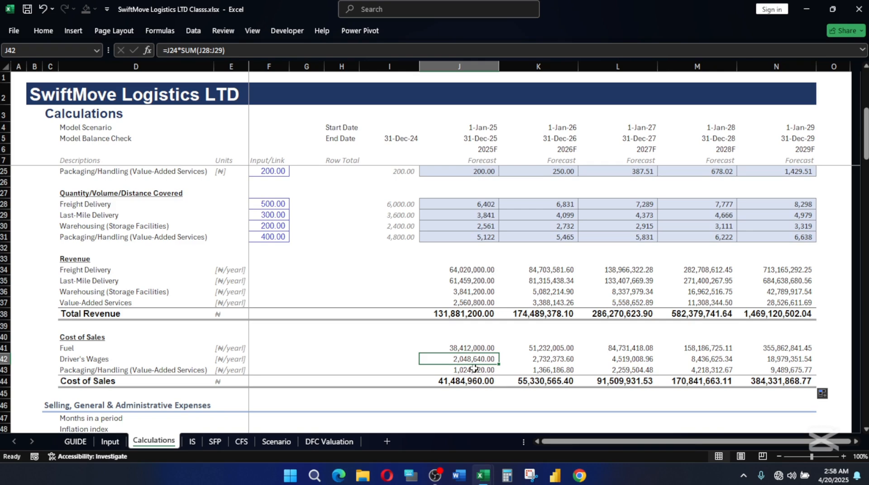
scroll(473, 370, "up", 4)
scroll(462, 302, "up", 2)
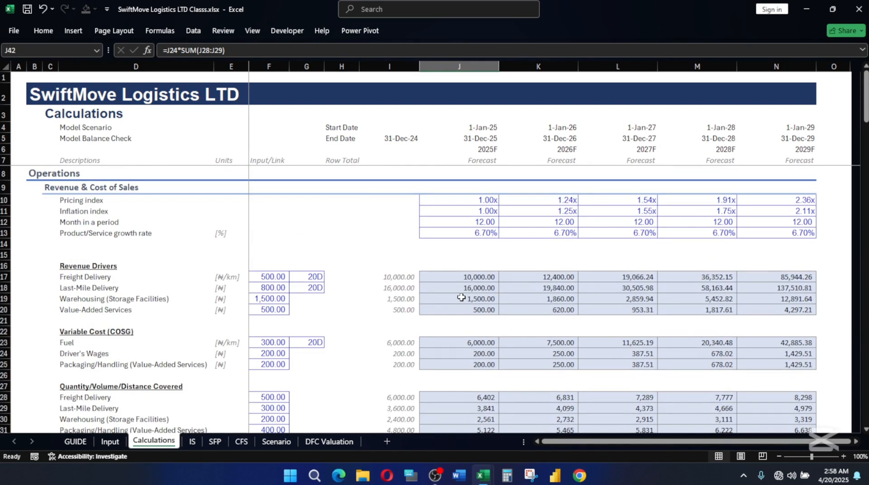
left_click_drag(108, 203, 779, 229)
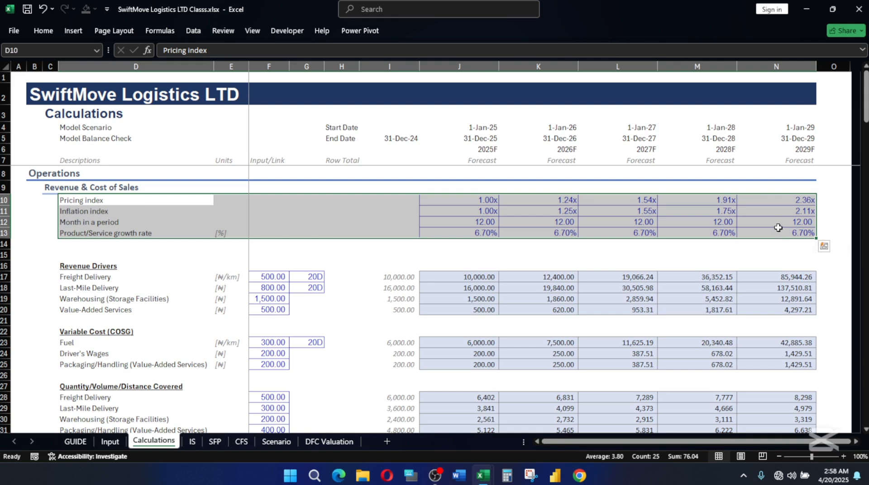
scroll(683, 322, "down", 5)
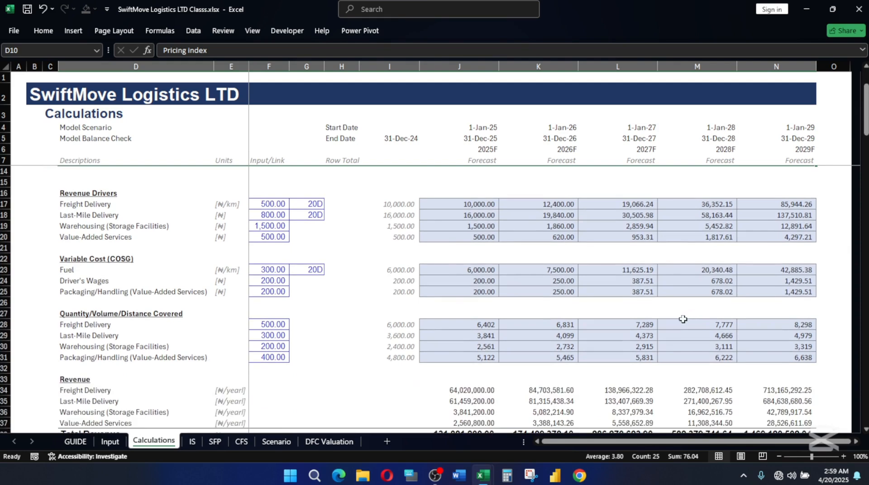
scroll(498, 331, "down", 1)
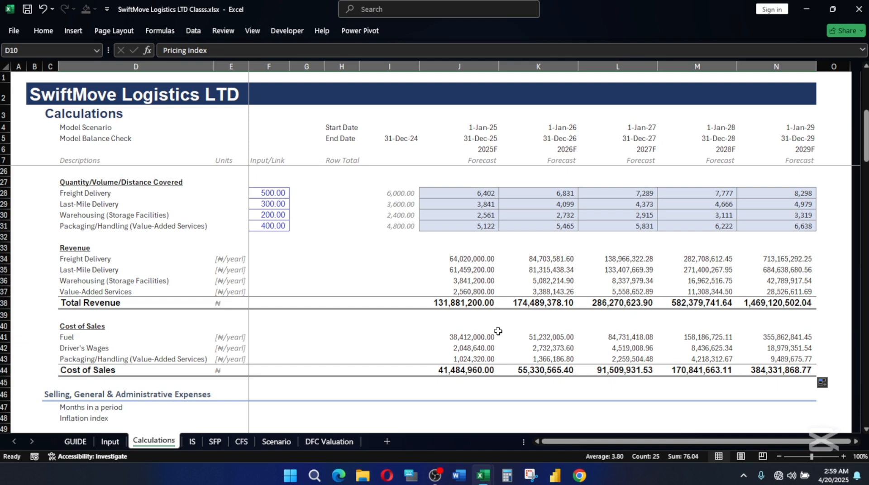
scroll(437, 418, "down", 2)
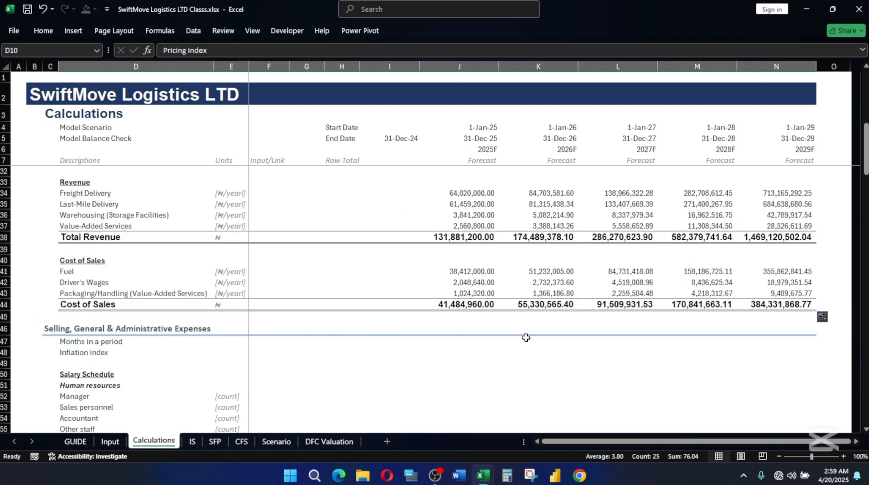
scroll(527, 339, "down", 1)
scroll(529, 346, "up", 1)
scroll(535, 366, "up", 4)
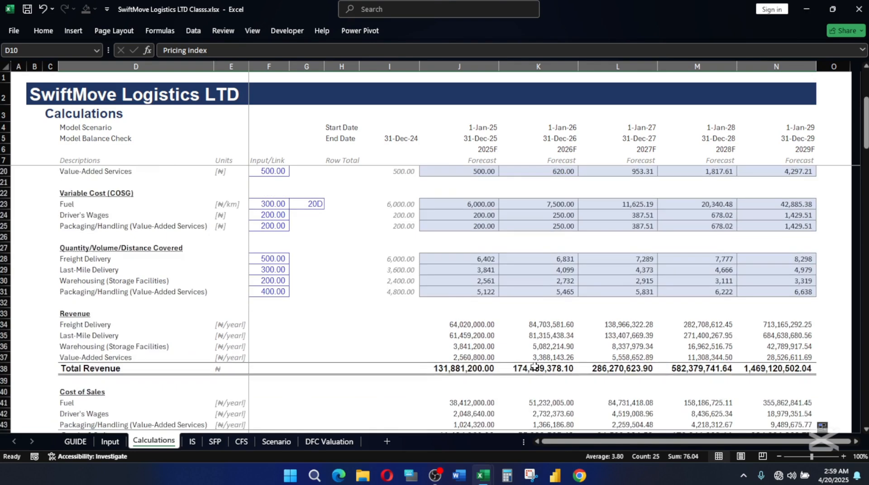